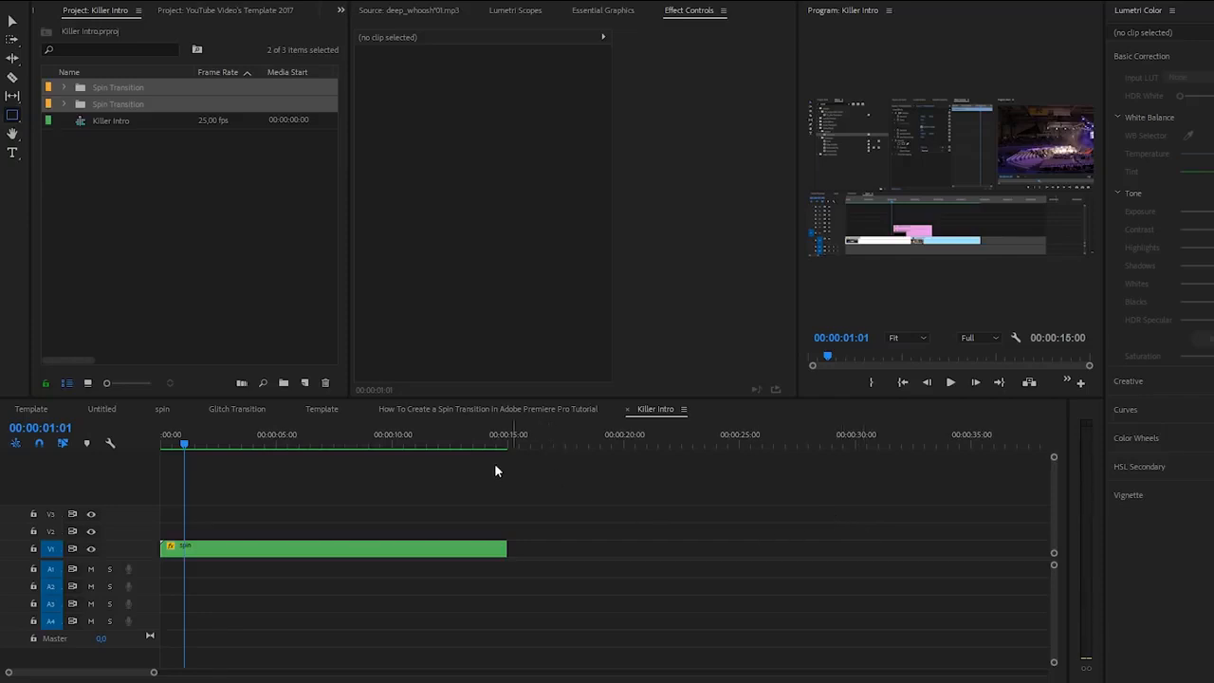
Step: Create a 1920 x 1080, 25 fps adjustment layer and place it on V2 above the spin clip at the sequence start
{"action": "left_click", "coordinate": [317, 551]}
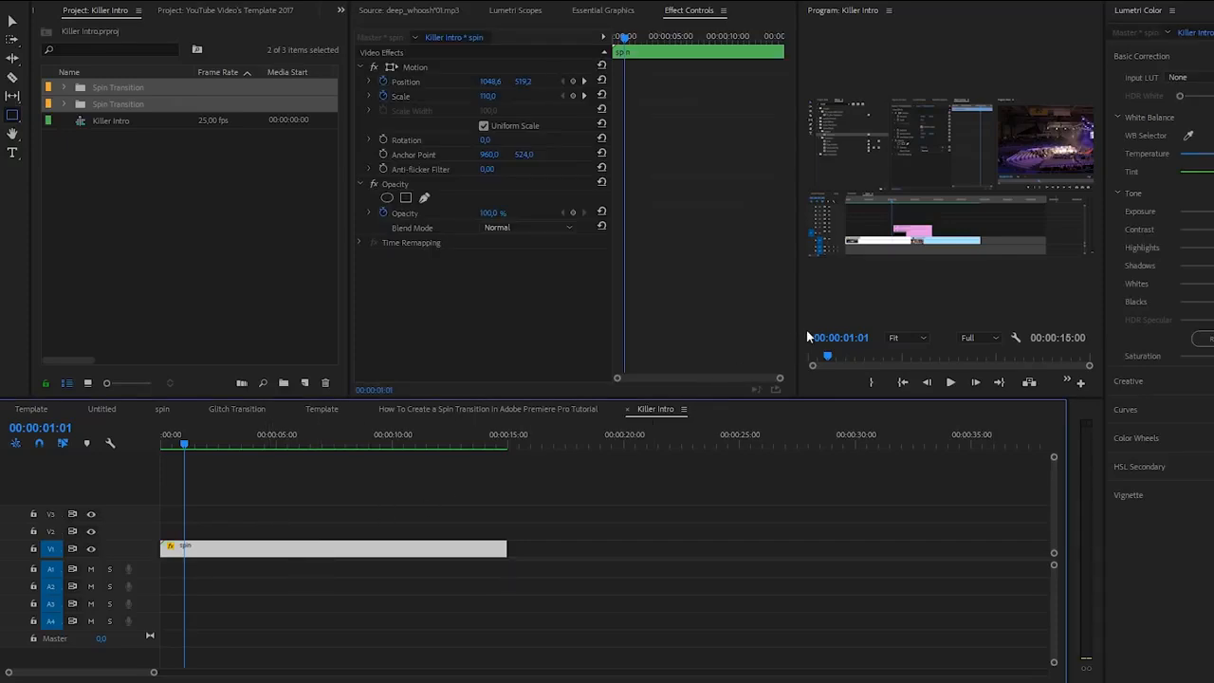
{"action": "left_click_drag", "start_coordinate": [797, 331], "coordinate": [630, 343]}
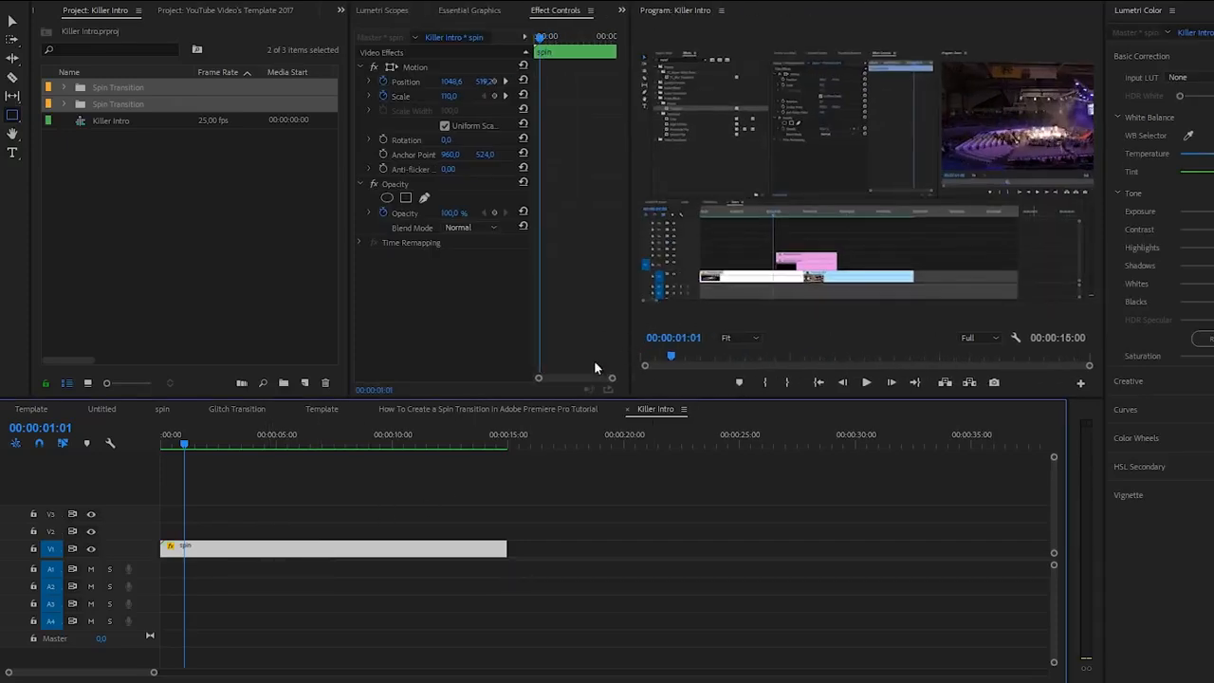
{"action": "left_click", "coordinate": [304, 382]}
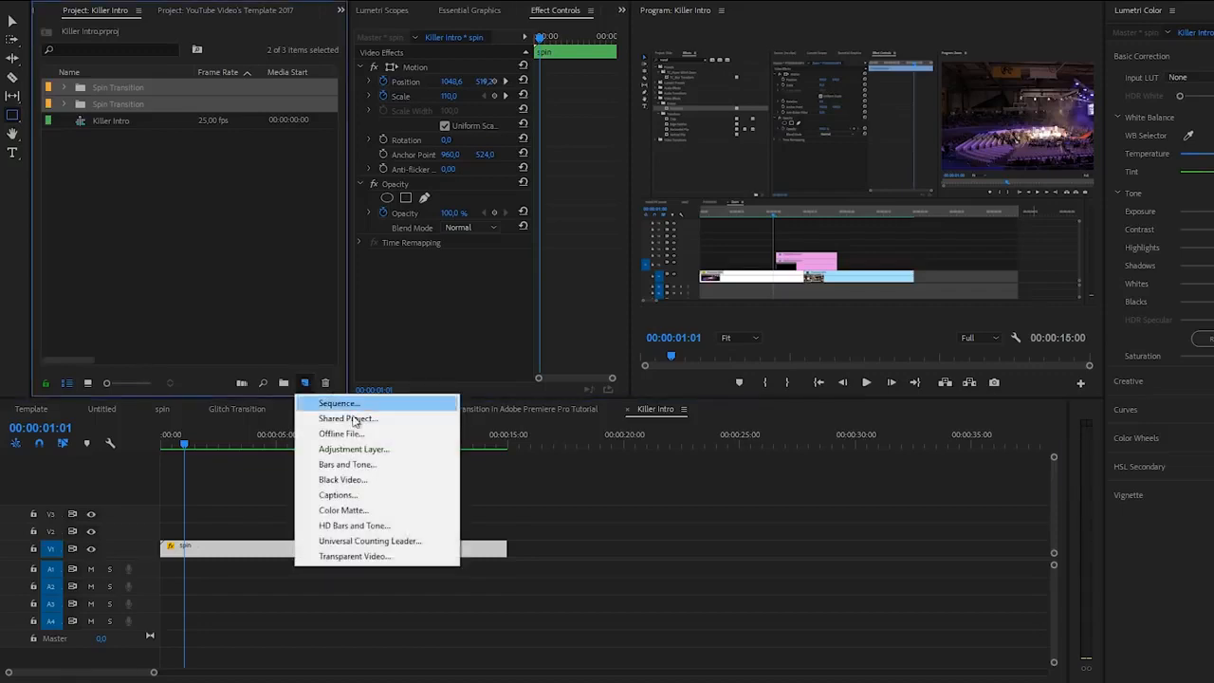
{"action": "left_click", "coordinate": [353, 450]}
{"action": "left_click", "coordinate": [675, 392]}
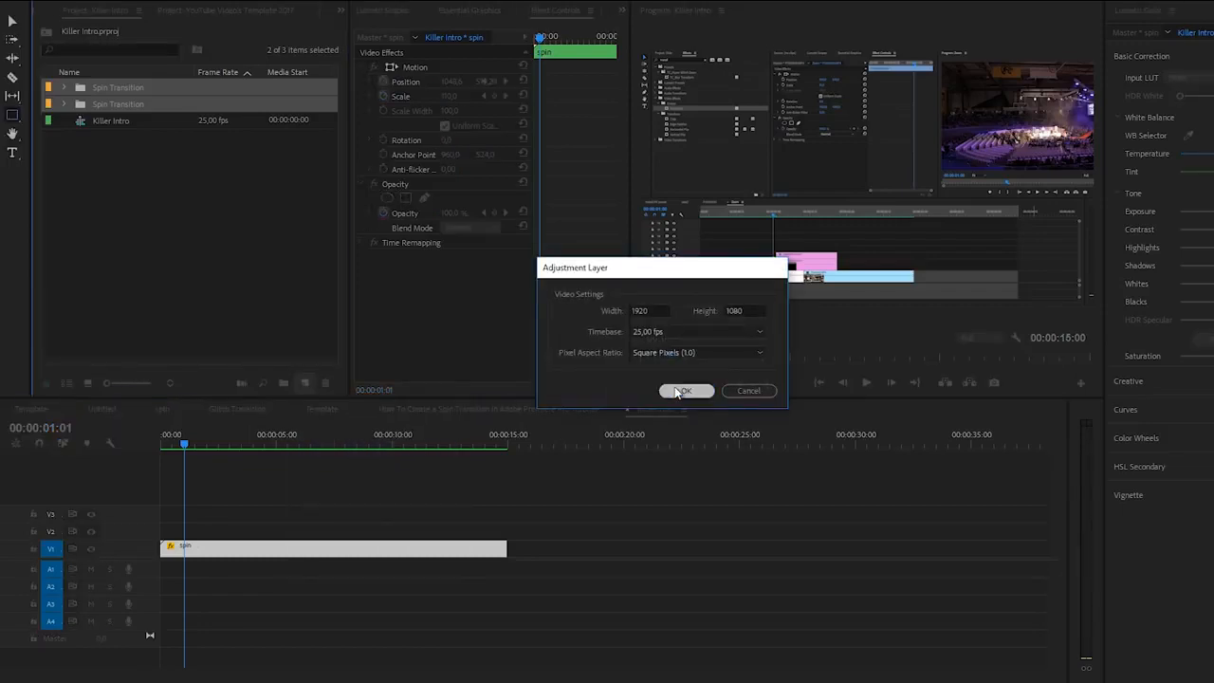
{"action": "left_click_drag", "start_coordinate": [128, 88], "coordinate": [335, 525]}
{"action": "left_click", "coordinate": [318, 538]}
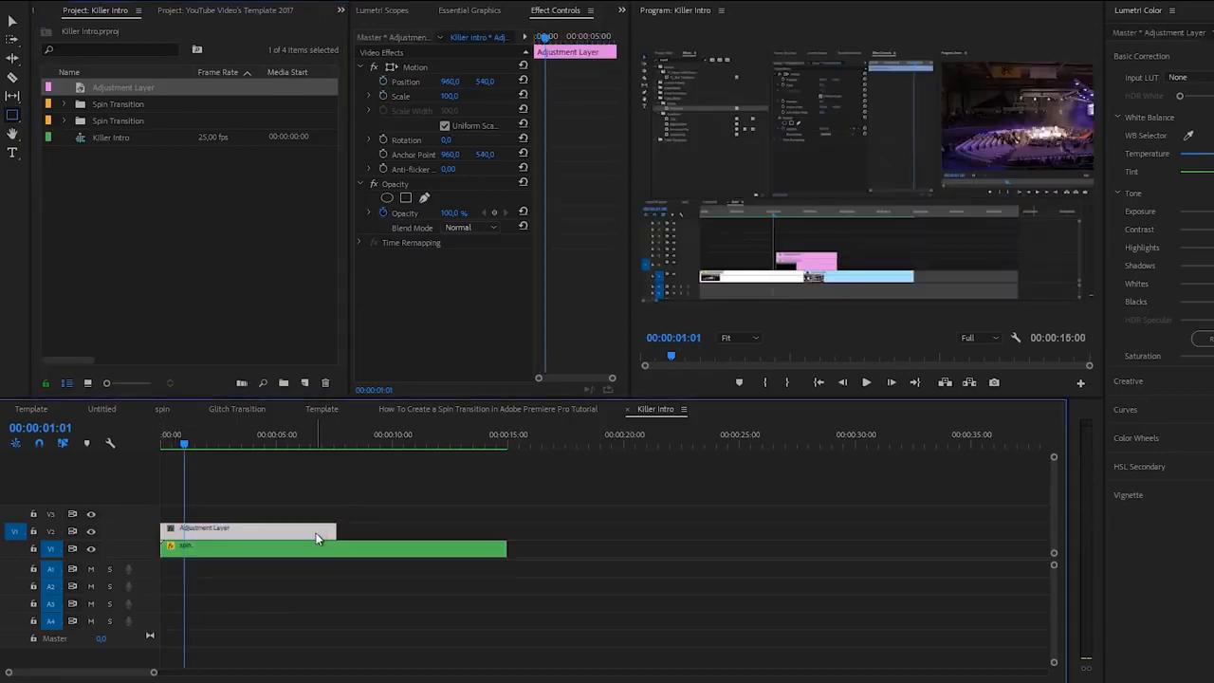
Step: Darken and tint the adjustment layer with Lumetri Color, using Exposure -2.6 and Tint 43
{"action": "left_click_drag", "start_coordinate": [542, 40], "coordinate": [531, 40]}
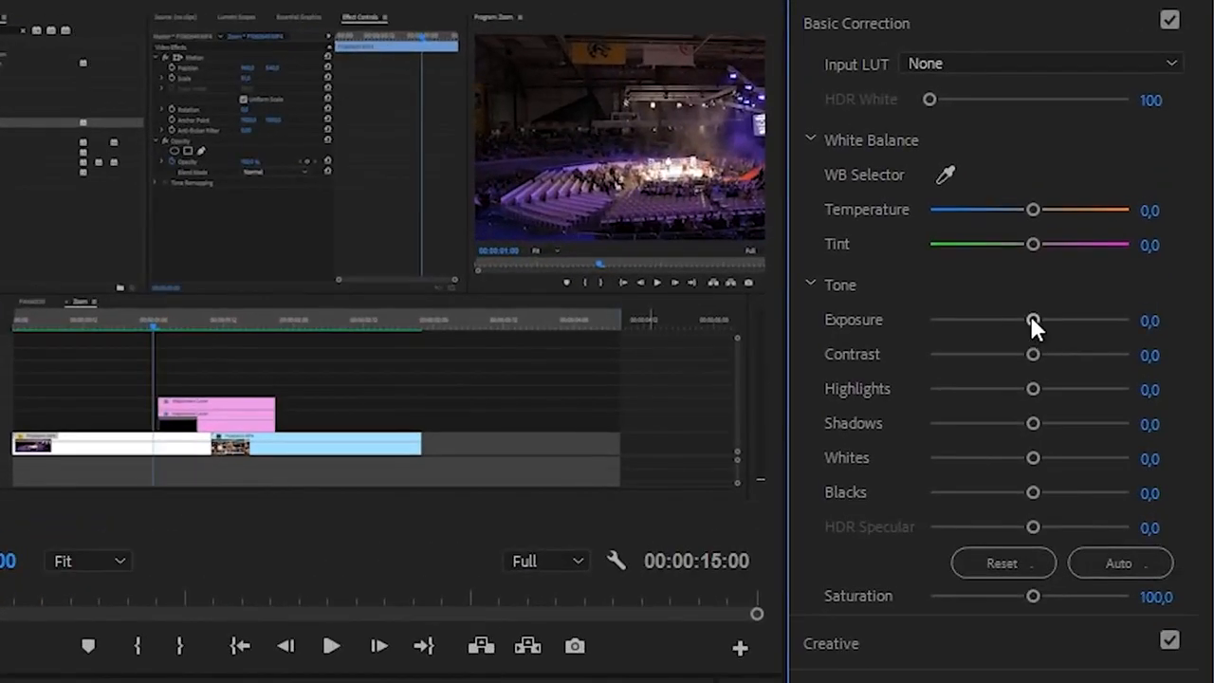
{"action": "left_click_drag", "start_coordinate": [1031, 319], "coordinate": [977, 320]}
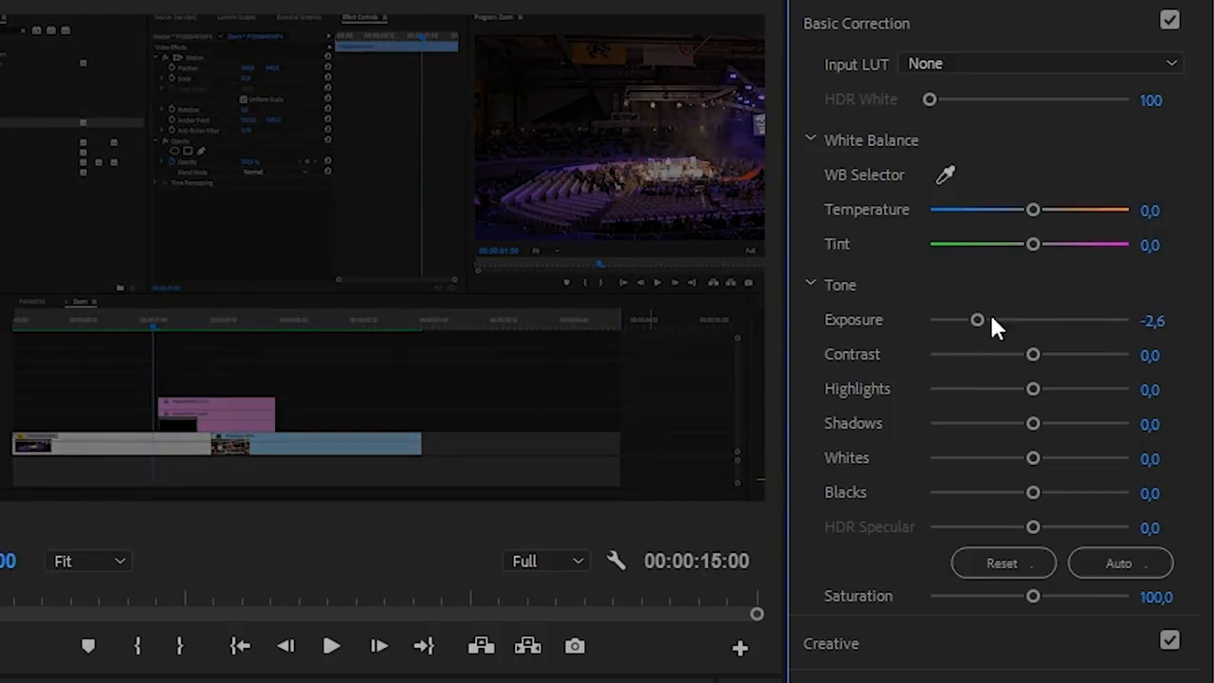
{"action": "left_click_drag", "start_coordinate": [1034, 243], "coordinate": [1073, 244]}
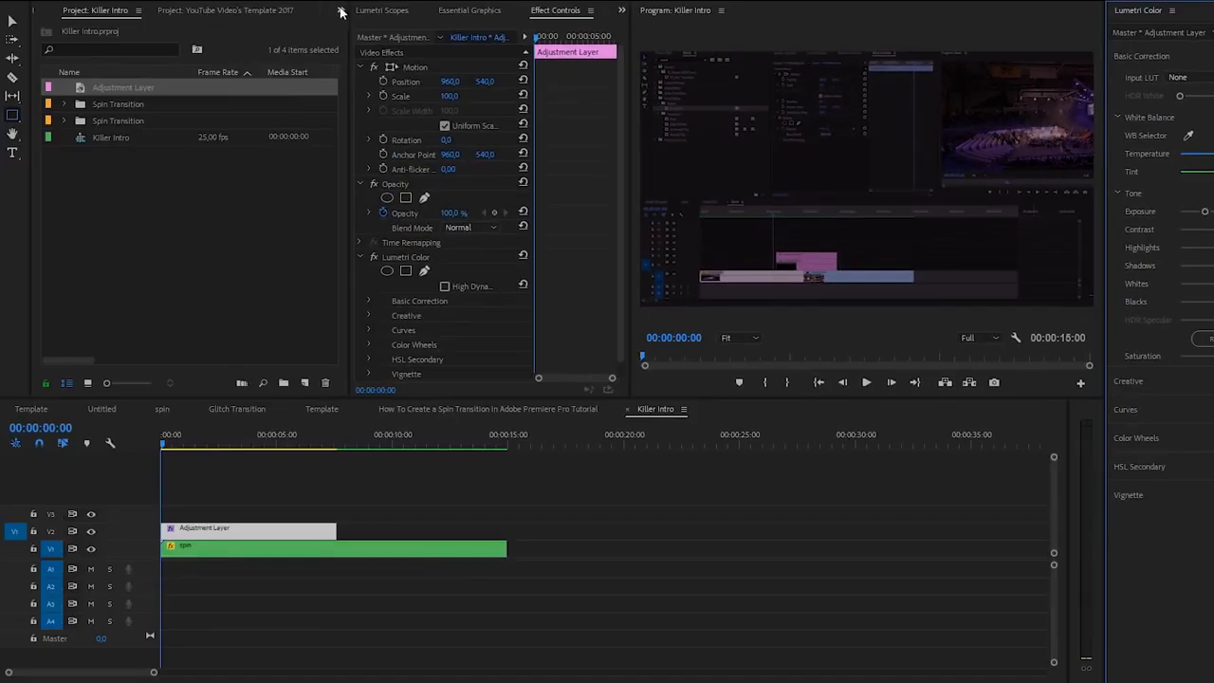
Step: Search the effects for "blur" and apply Gaussian Blur to the adjustment layer
{"action": "left_click", "coordinate": [342, 10]}
{"action": "left_click", "coordinate": [362, 88]}
{"action": "left_click", "coordinate": [156, 28]}
{"action": "type", "text": "blur"}
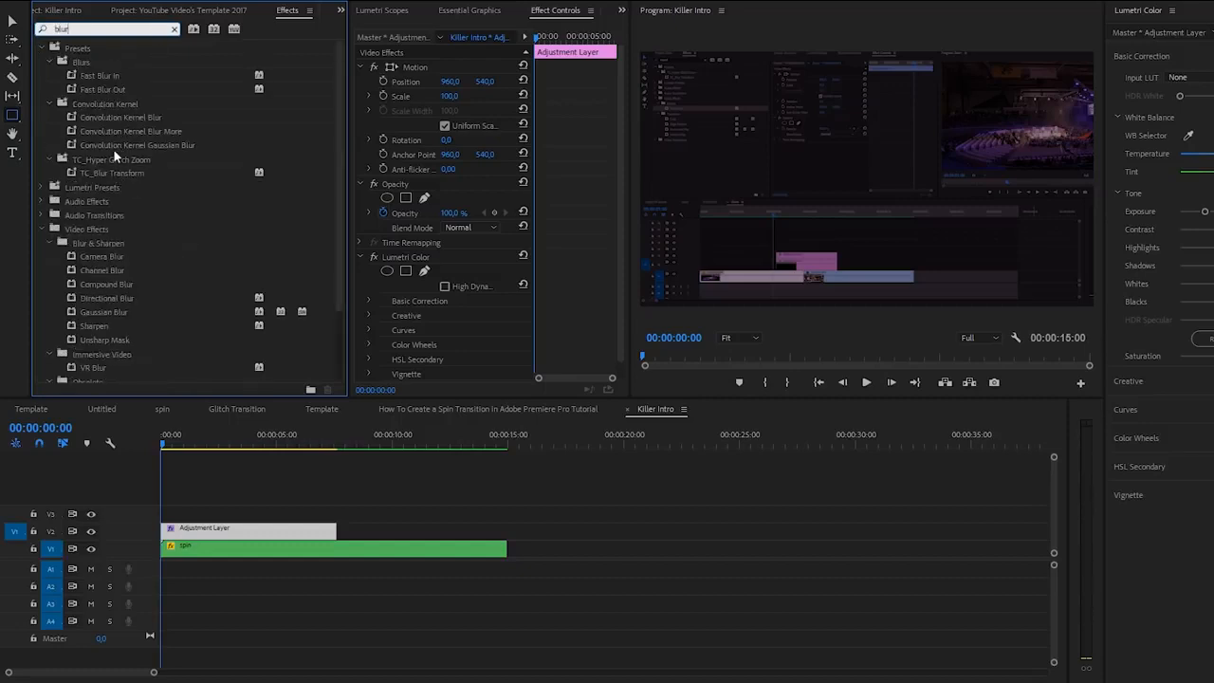
{"action": "left_click_drag", "start_coordinate": [100, 312], "coordinate": [244, 528]}
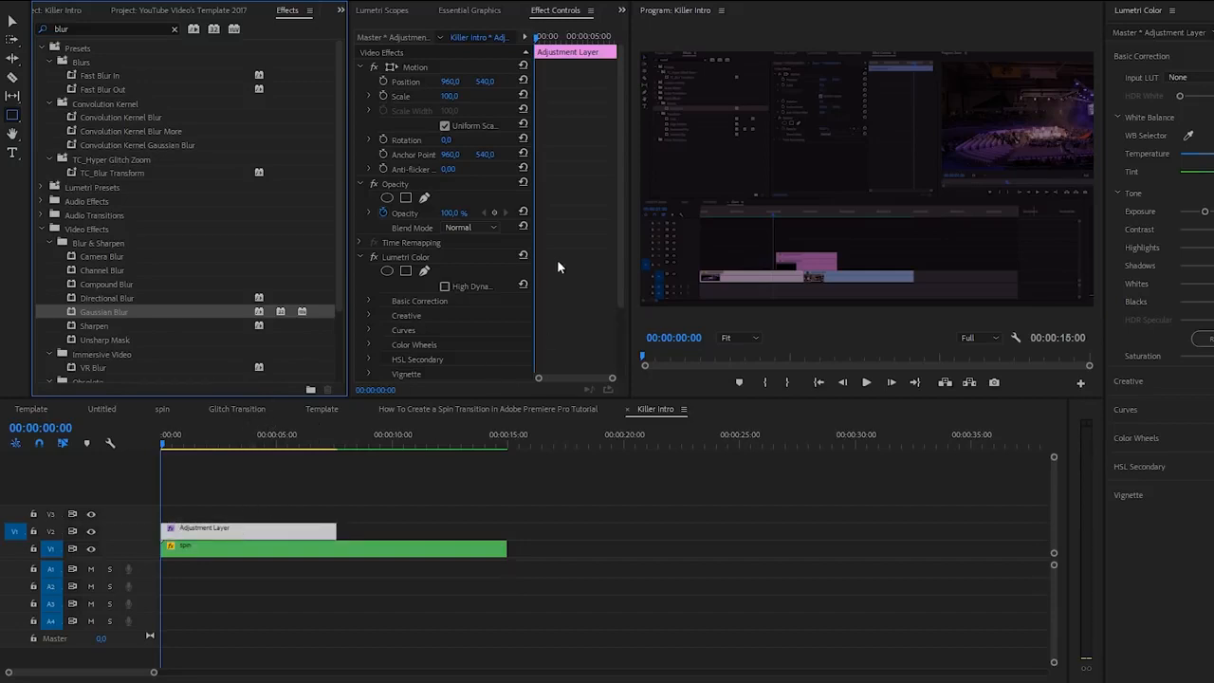
Step: Set the Gaussian Blur's Blurriness to 50 and enable Repeat Edge Pixels
{"action": "left_click_drag", "start_coordinate": [621, 237], "coordinate": [620, 334]}
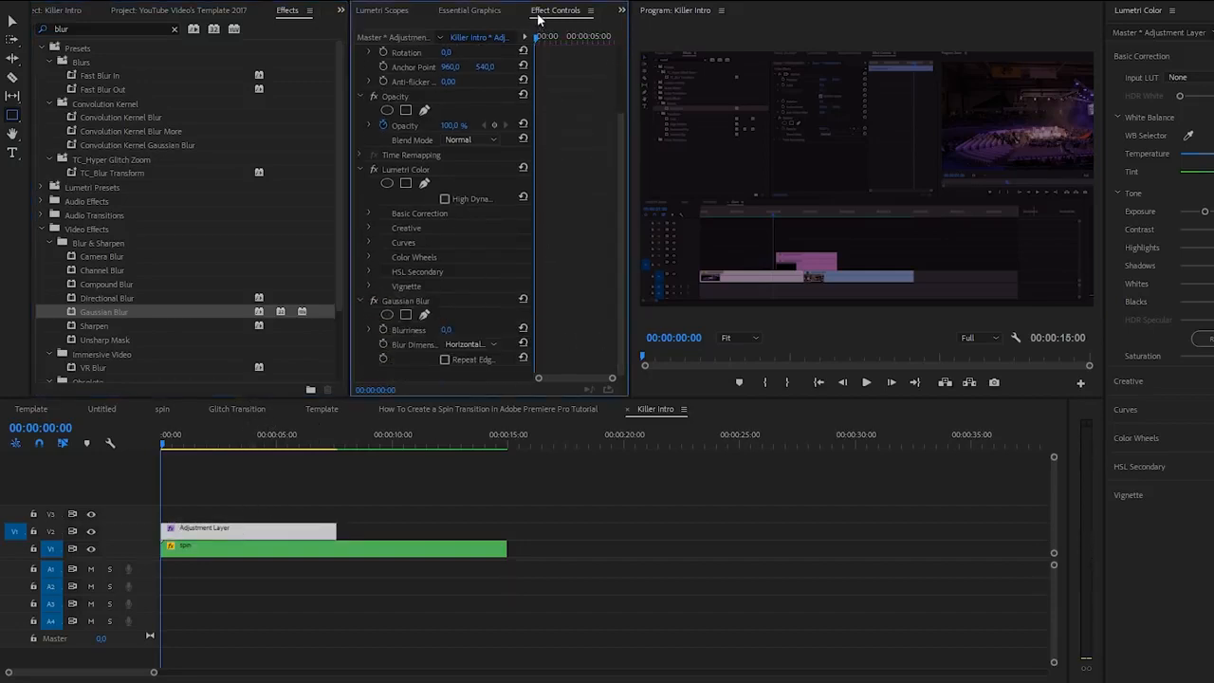
{"action": "left_click_drag", "start_coordinate": [447, 332], "coordinate": [495, 332]}
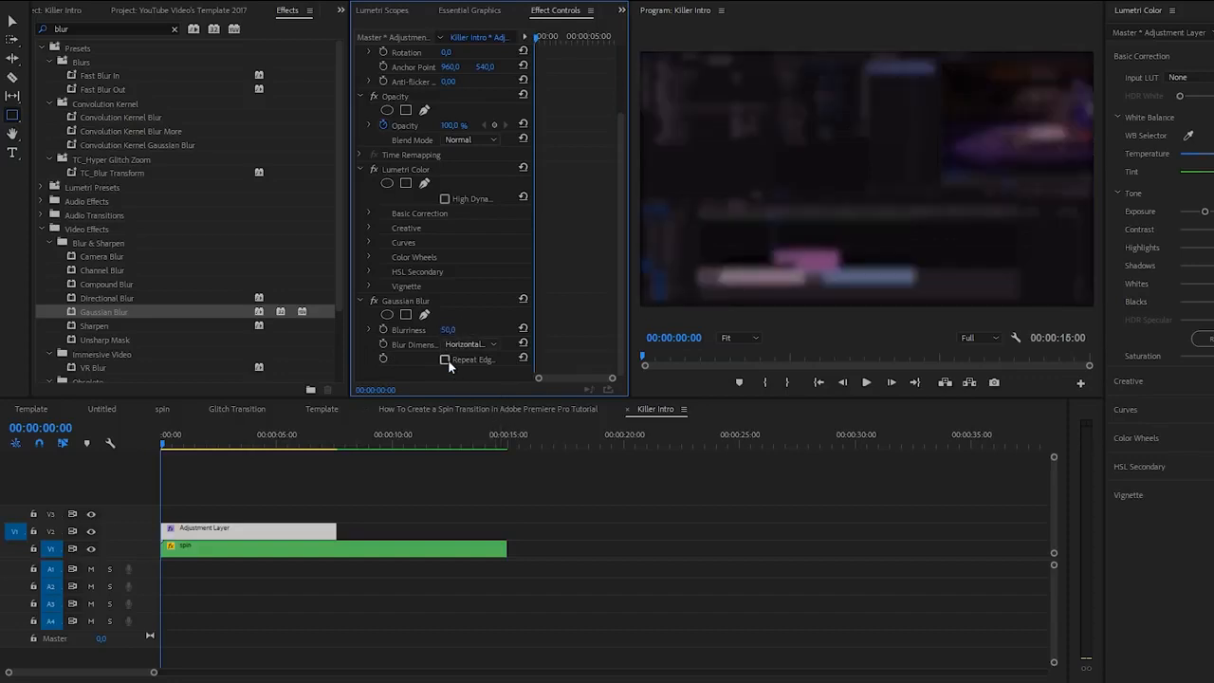
{"action": "left_click", "coordinate": [446, 359]}
Step: Add keyframes at 00:00:02:00 for the adjustment layer's Blurriness and its Lumetri Tint and Exposure
{"action": "left_click_drag", "start_coordinate": [153, 672], "coordinate": [95, 675]}
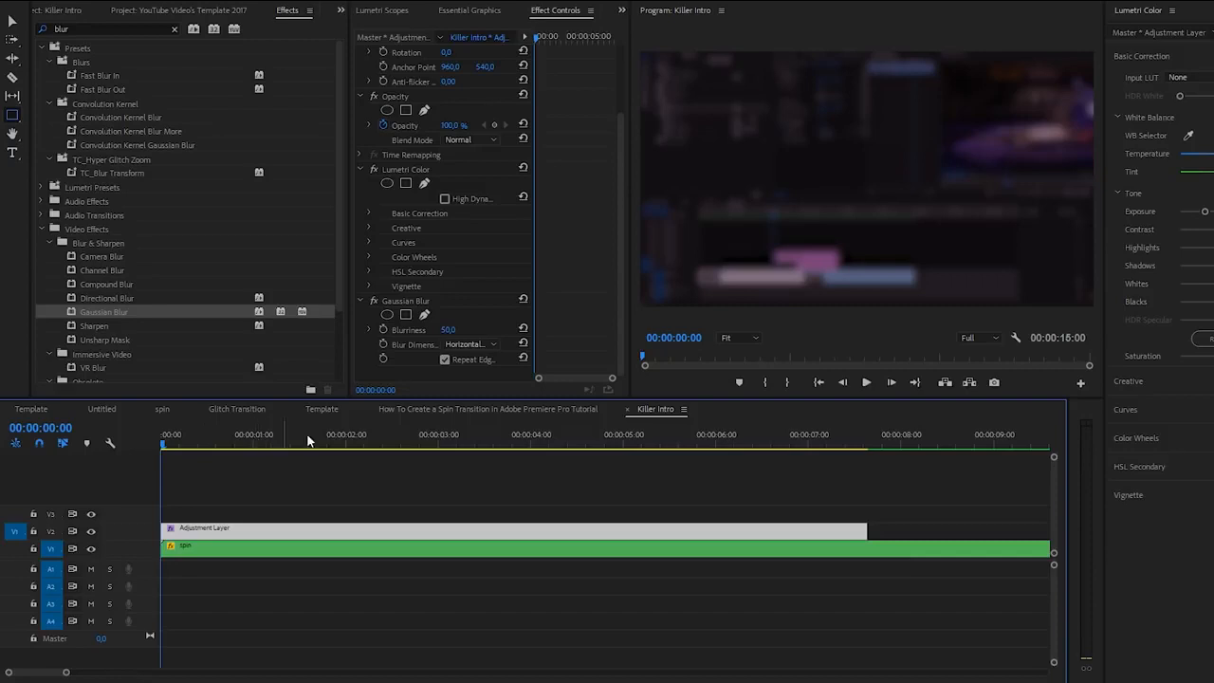
{"action": "left_click", "coordinate": [344, 440]}
{"action": "left_click", "coordinate": [347, 442]}
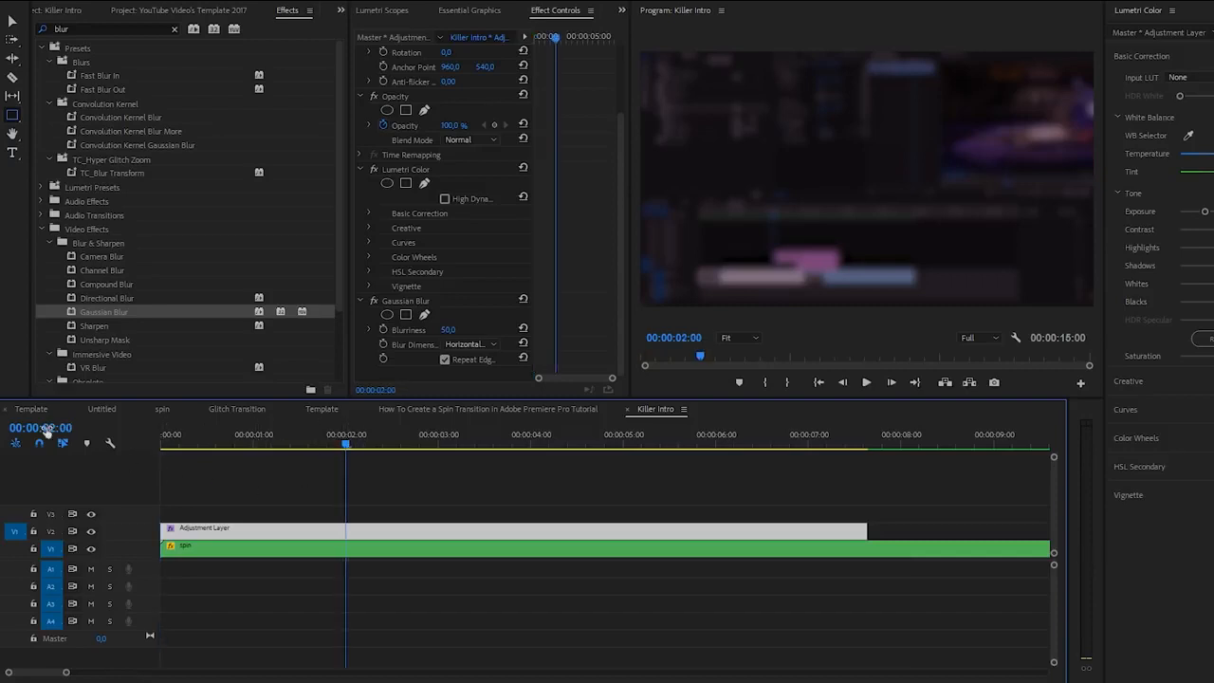
{"action": "left_click", "coordinate": [383, 329]}
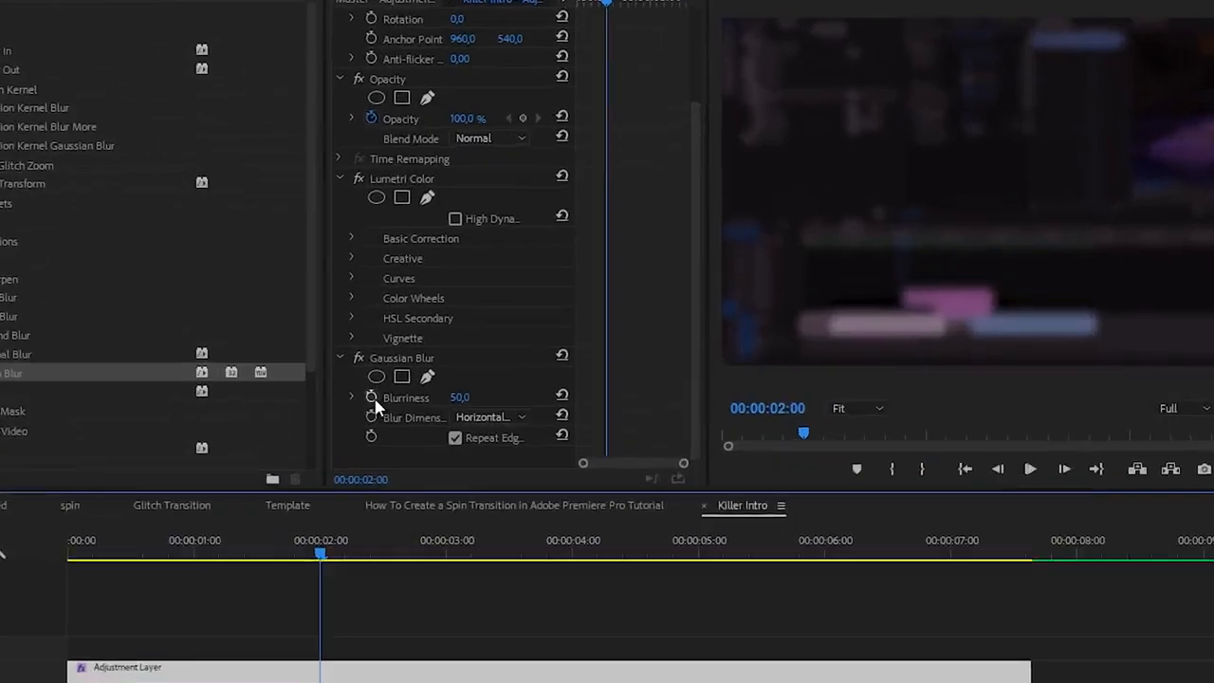
{"action": "left_click", "coordinate": [317, 288]}
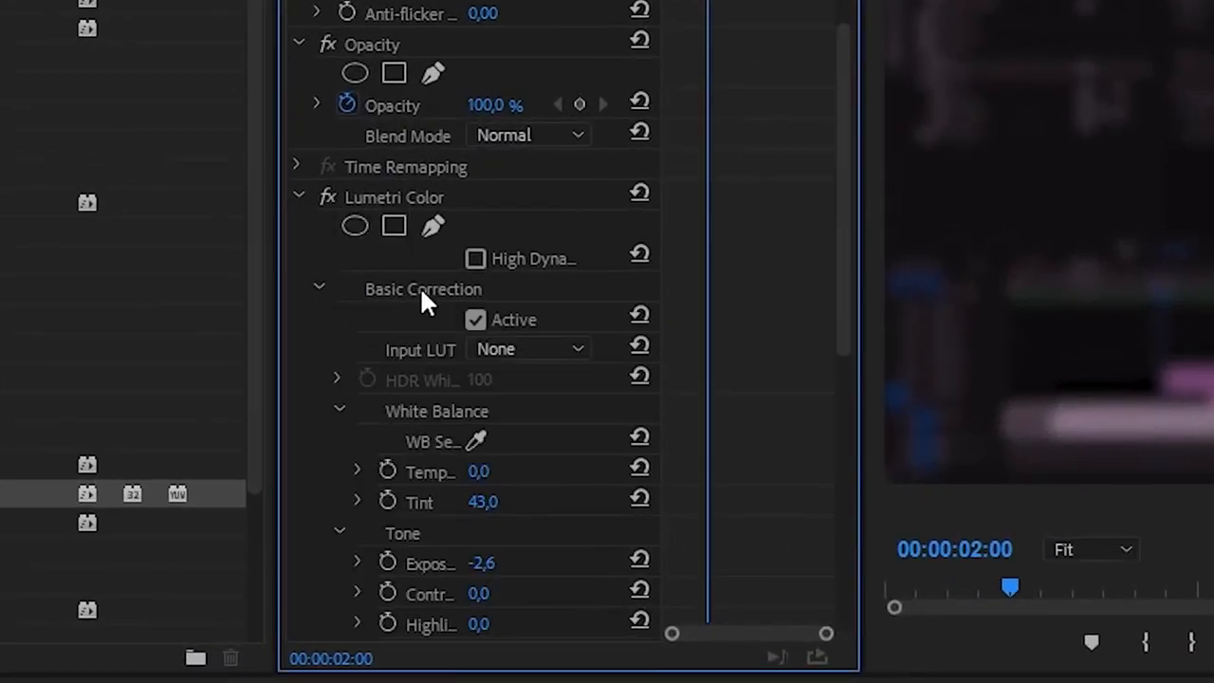
{"action": "left_click", "coordinate": [388, 502]}
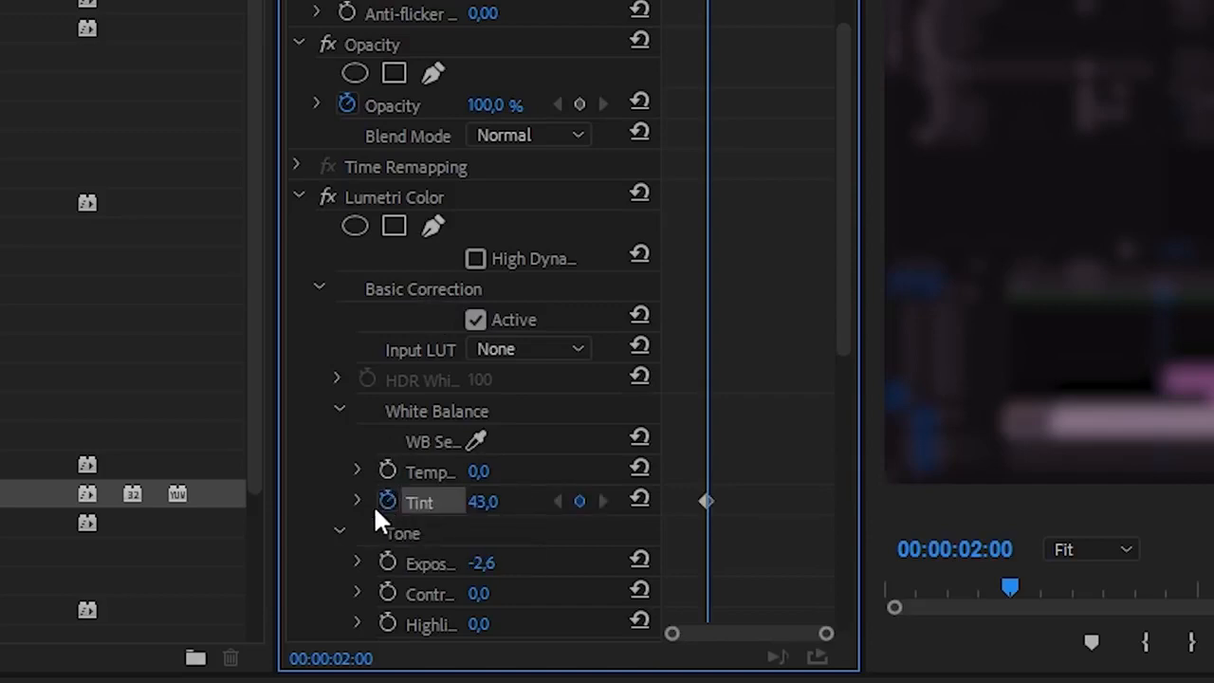
{"action": "left_click", "coordinate": [389, 560]}
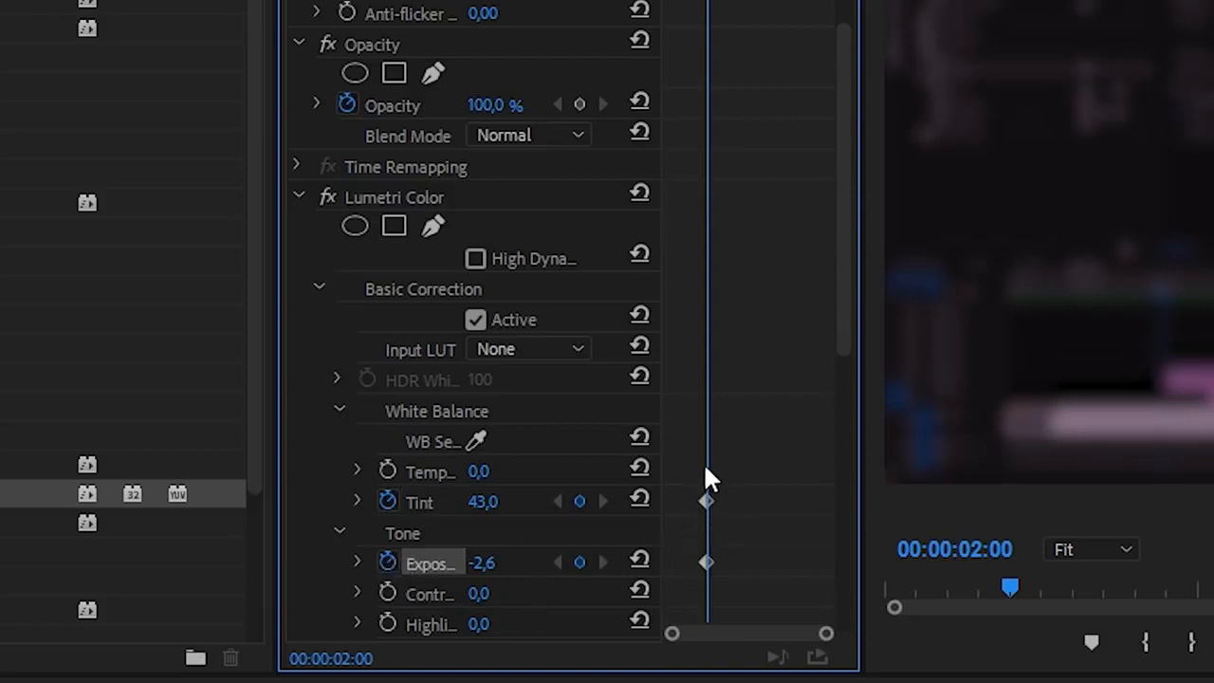
Step: Add starting keyframes at 00:00:00:00 with Blurriness 0 and with Tint and Exposure reset to their defaults
{"action": "left_click_drag", "start_coordinate": [845, 304], "coordinate": [864, 561]}
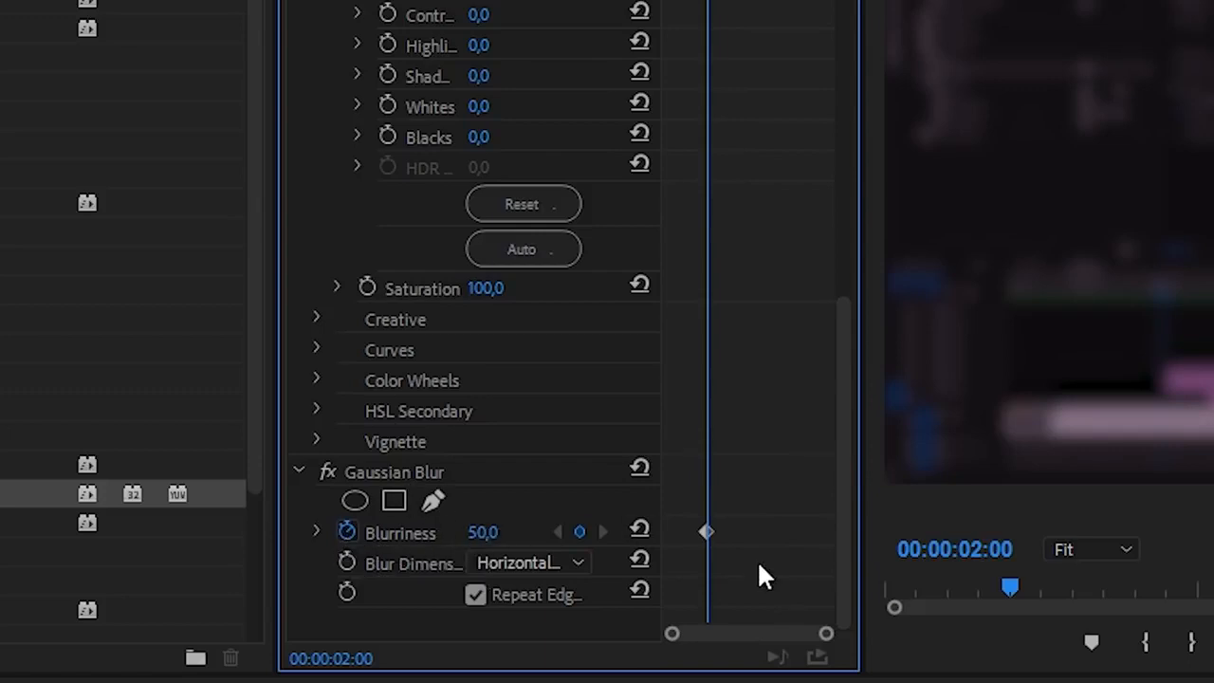
{"action": "left_click", "coordinate": [665, 1]}
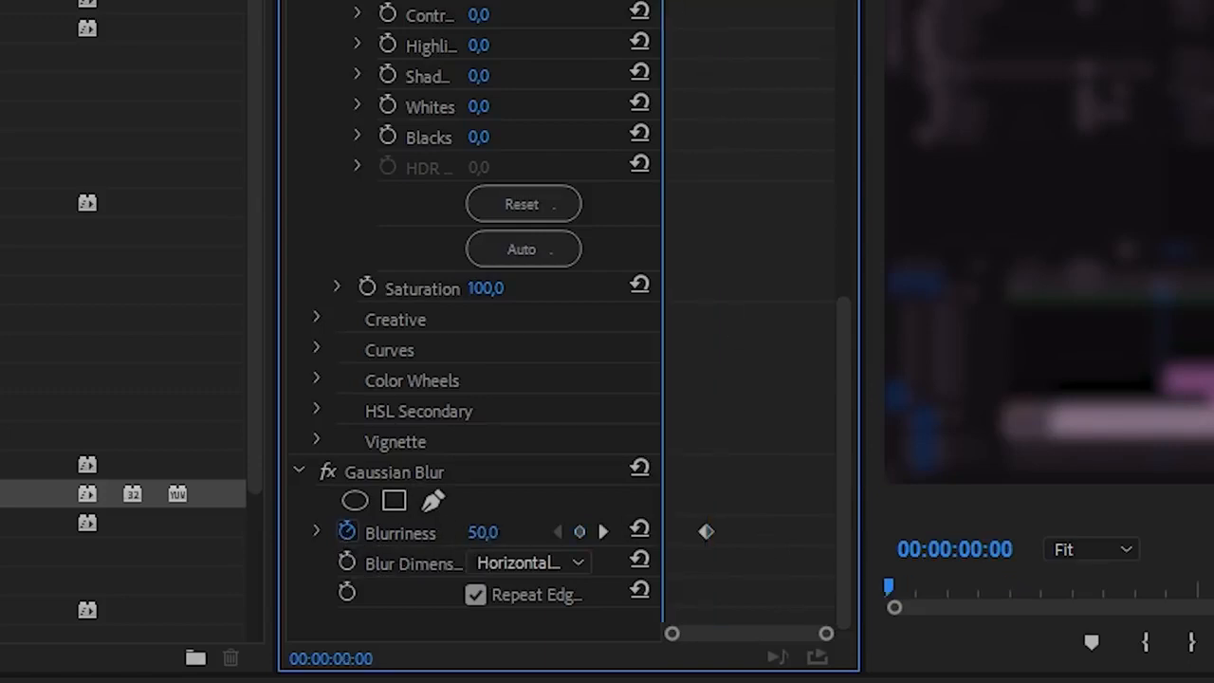
{"action": "left_click", "coordinate": [479, 533]}
{"action": "type", "text": "0"}
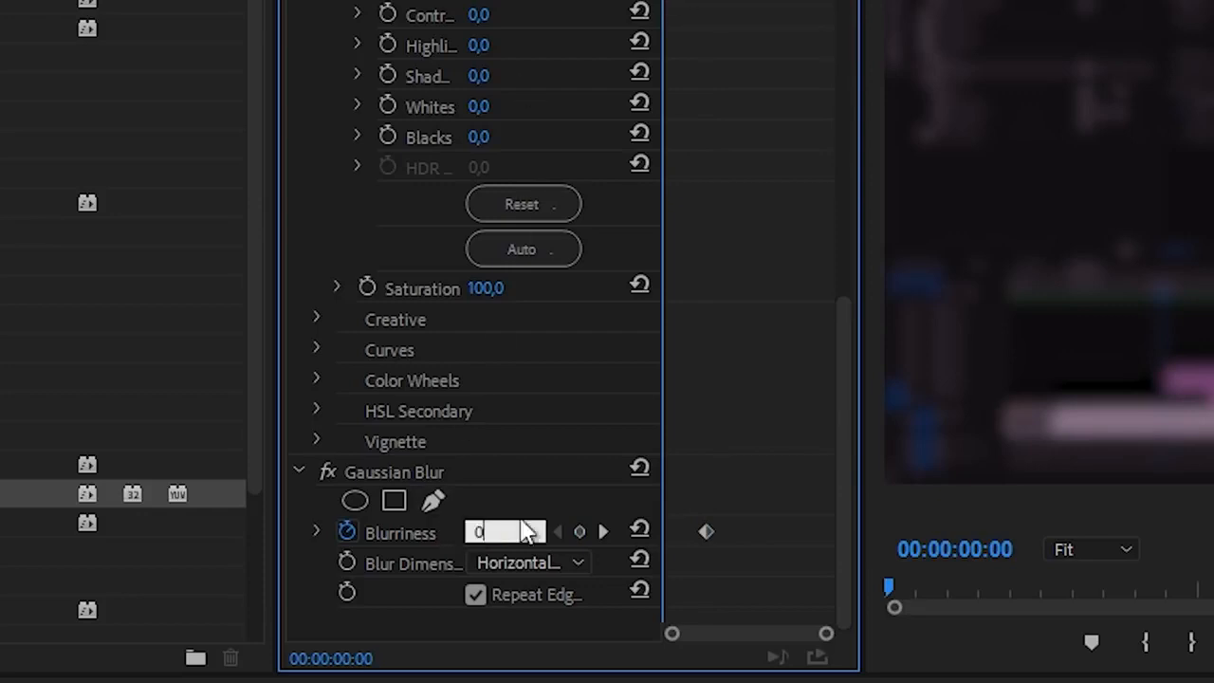
{"action": "key", "text": "Return"}
{"action": "left_click_drag", "start_coordinate": [843, 457], "coordinate": [829, 217]}
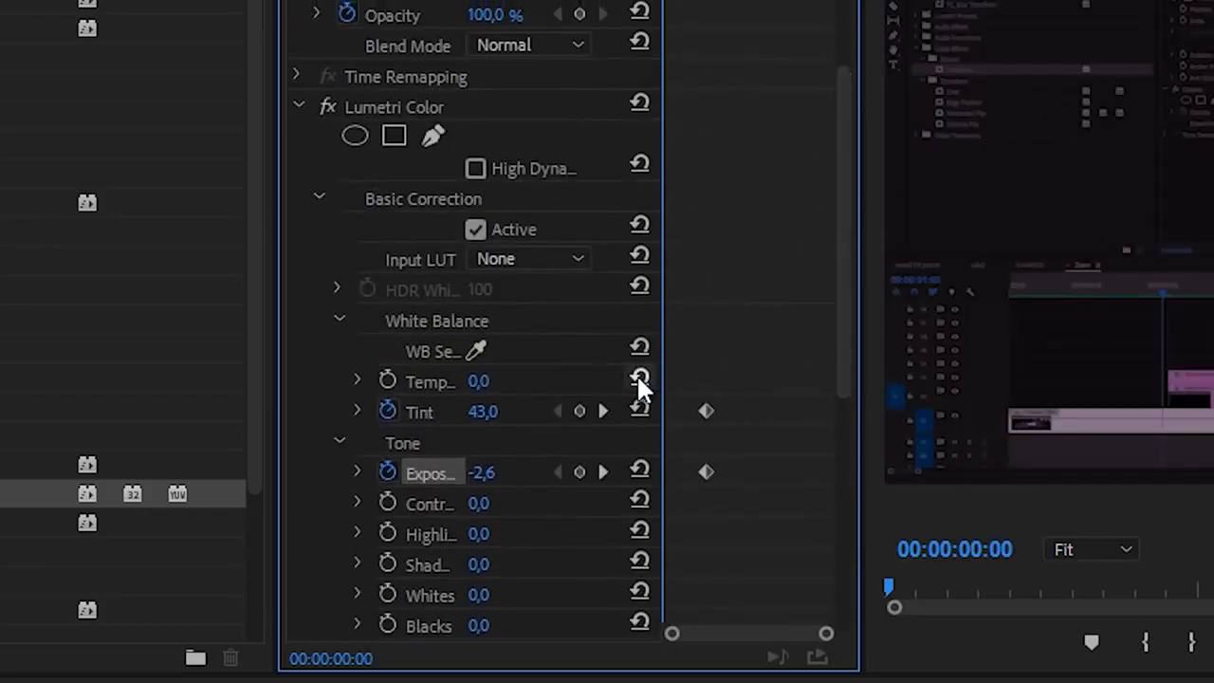
{"action": "left_click", "coordinate": [638, 411]}
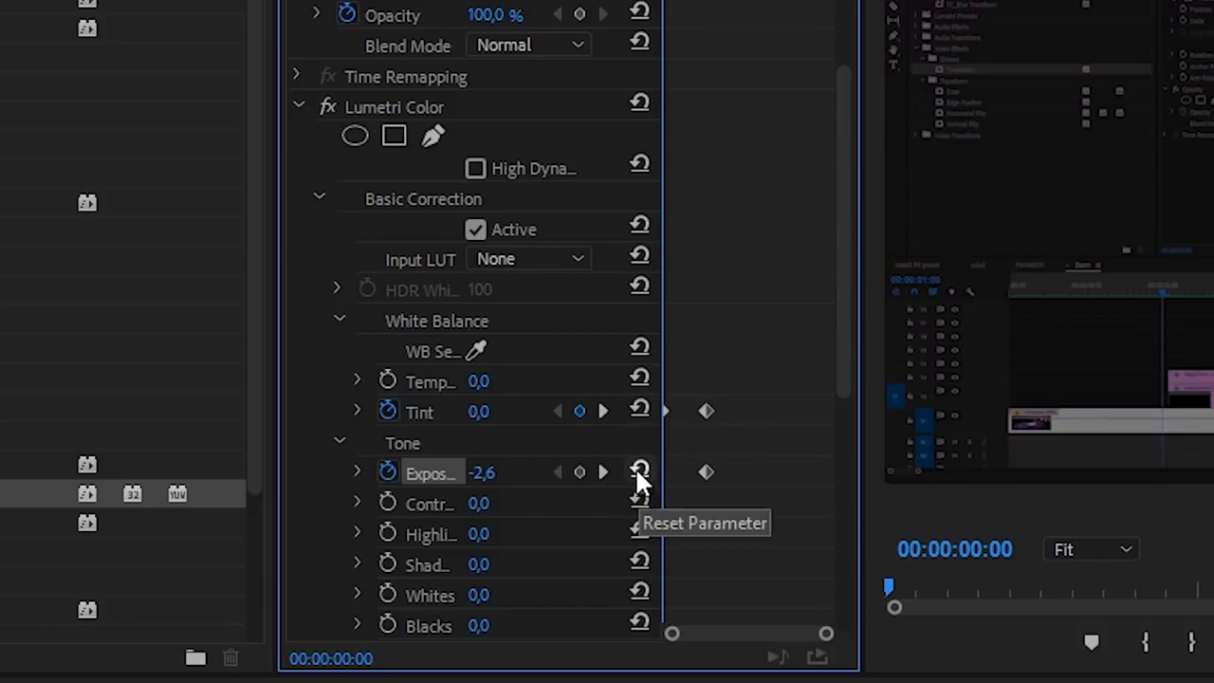
{"action": "left_click", "coordinate": [638, 470]}
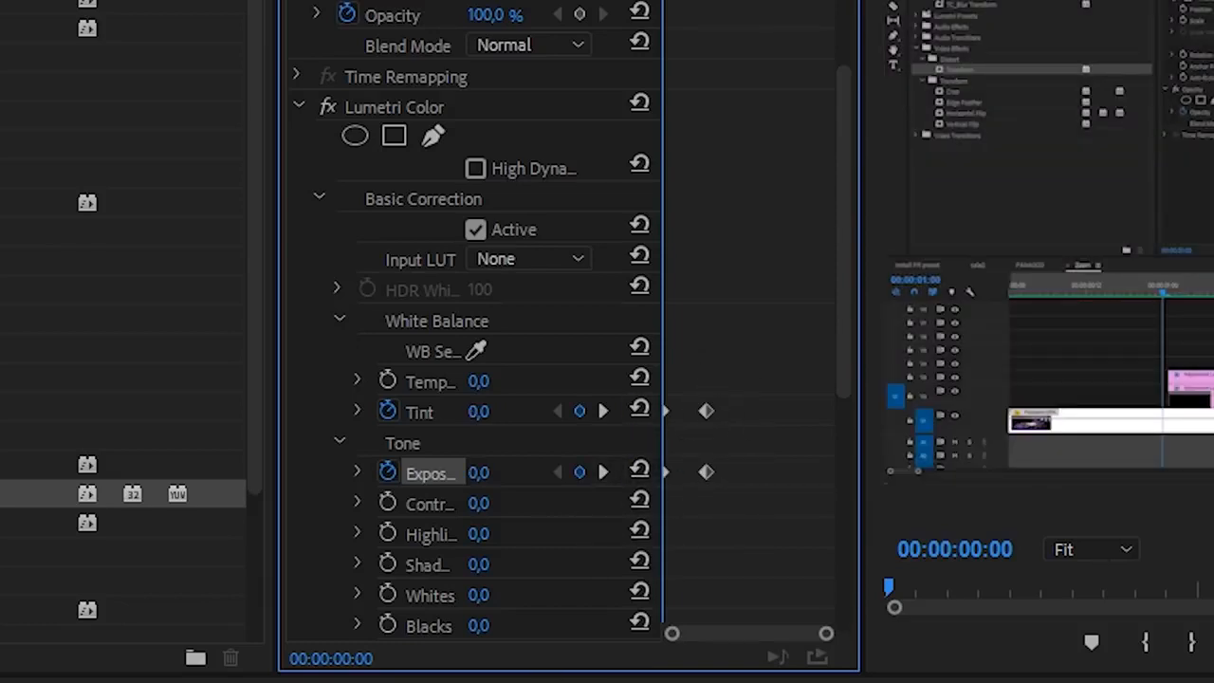
Step: Play the sequence from the start to preview the animated blur and darkening
{"action": "left_click", "coordinate": [390, 527]}
{"action": "key", "text": "space"}
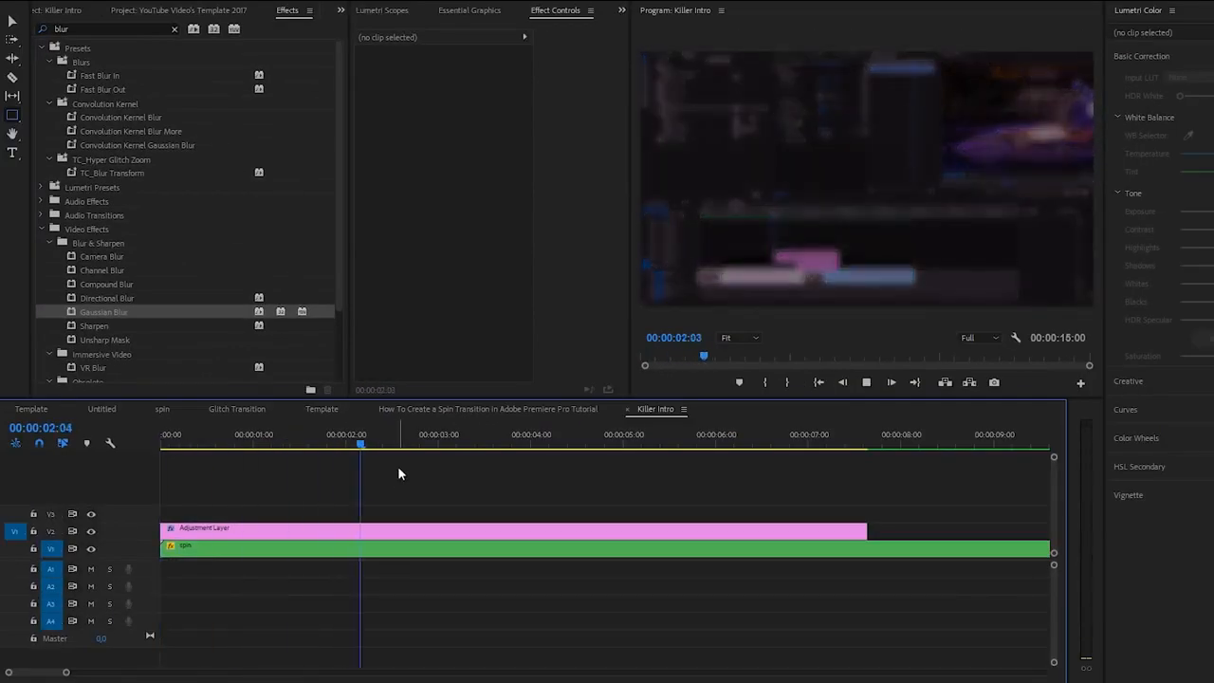
{"action": "key", "text": "space"}
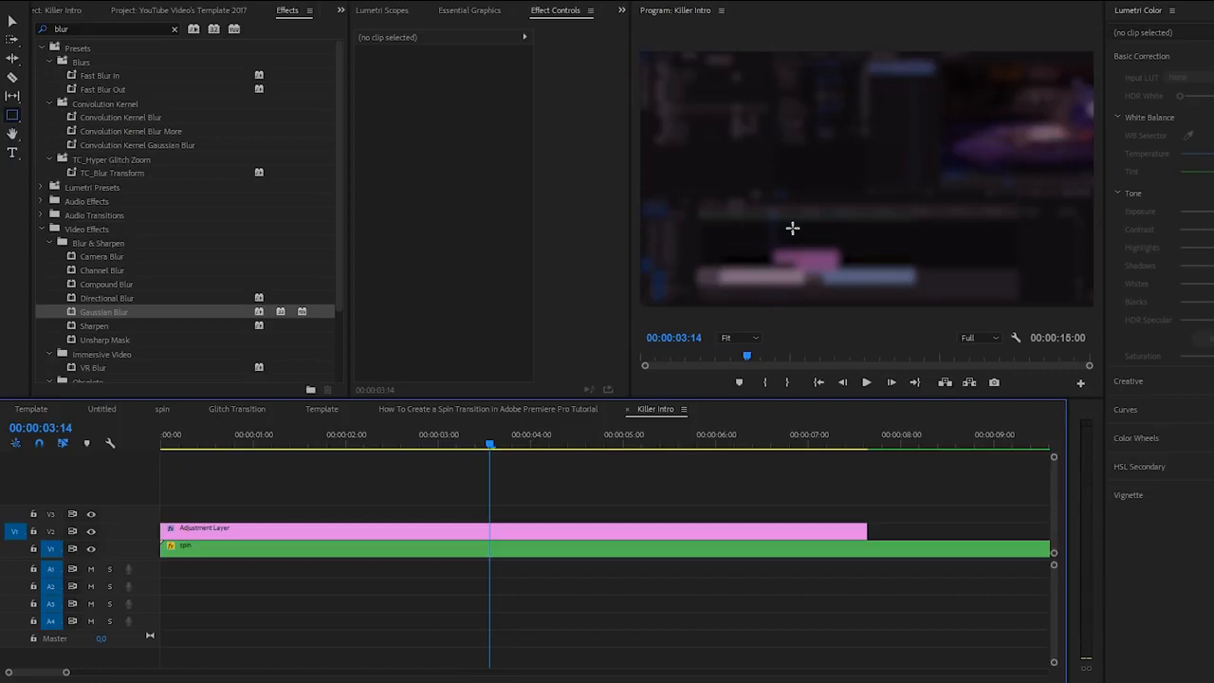
Step: Add a text graphic reading "I'M AWESOME" in the video frame at 00:00:03:19
{"action": "left_click", "coordinate": [509, 442]}
{"action": "left_click", "coordinate": [13, 152]}
{"action": "left_click", "coordinate": [812, 171]}
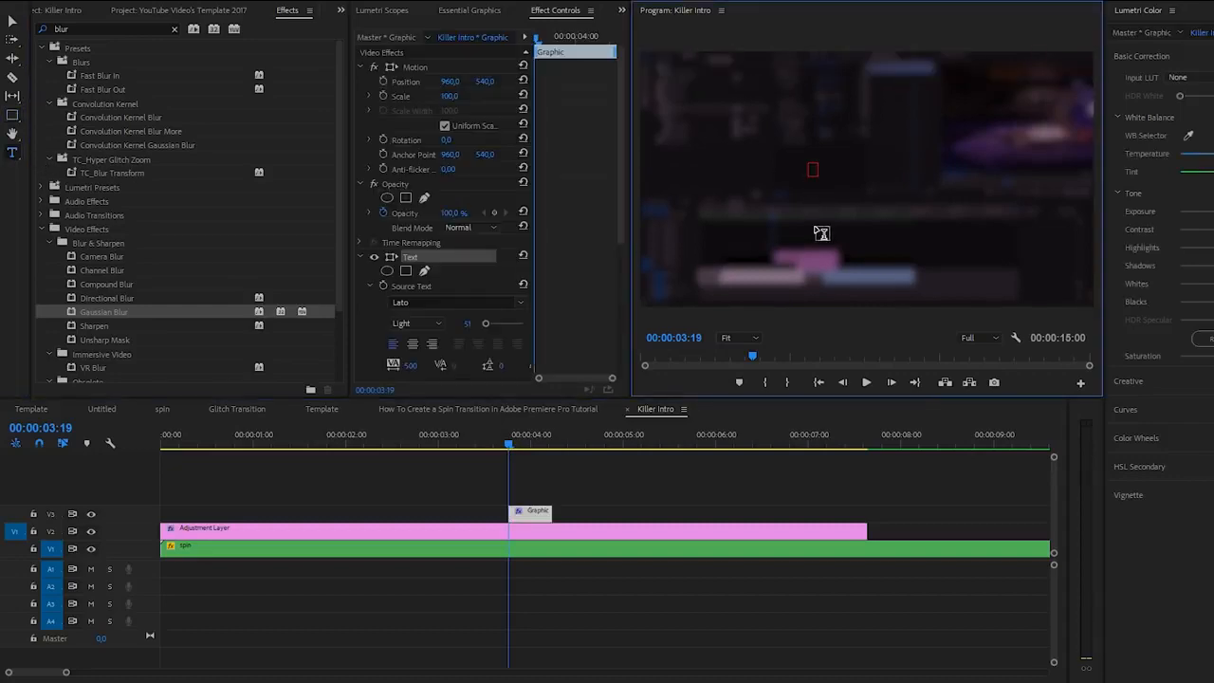
{"action": "type", "text": "I'M AWESOME"}
{"action": "key", "text": "ctrl+a"}
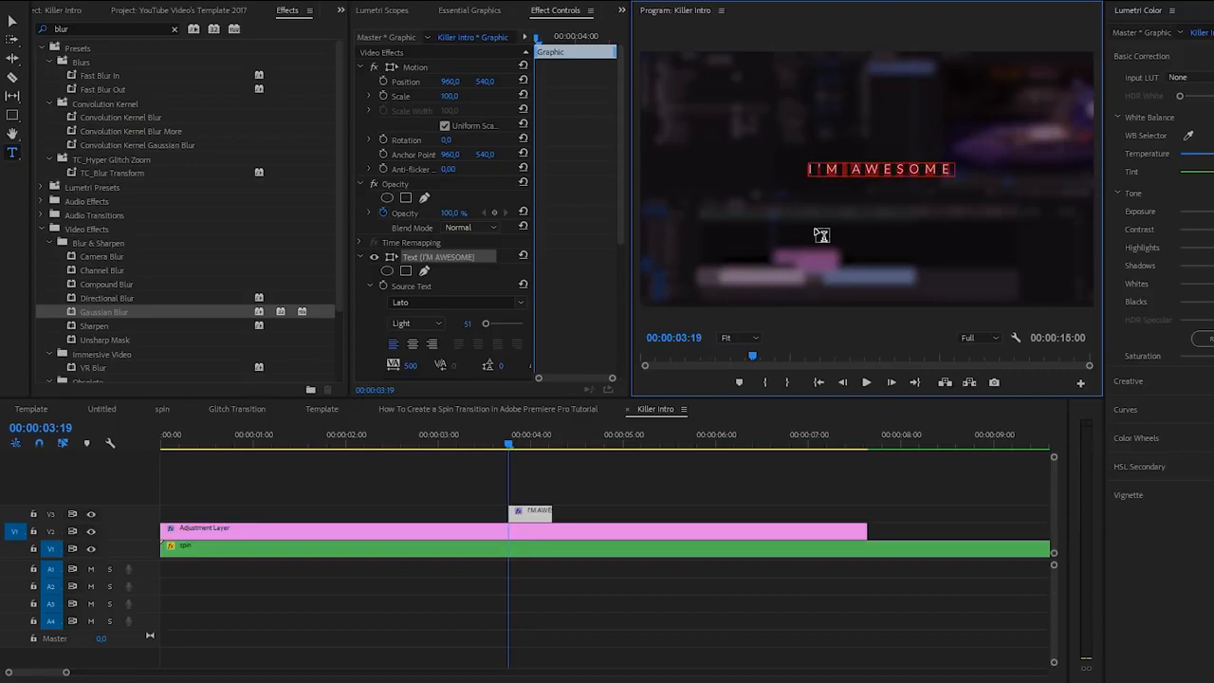
Step: Change the "I'M AWESOME" title's Lato font style to Bold and center-align its text
{"action": "left_click_drag", "start_coordinate": [621, 226], "coordinate": [618, 271]}
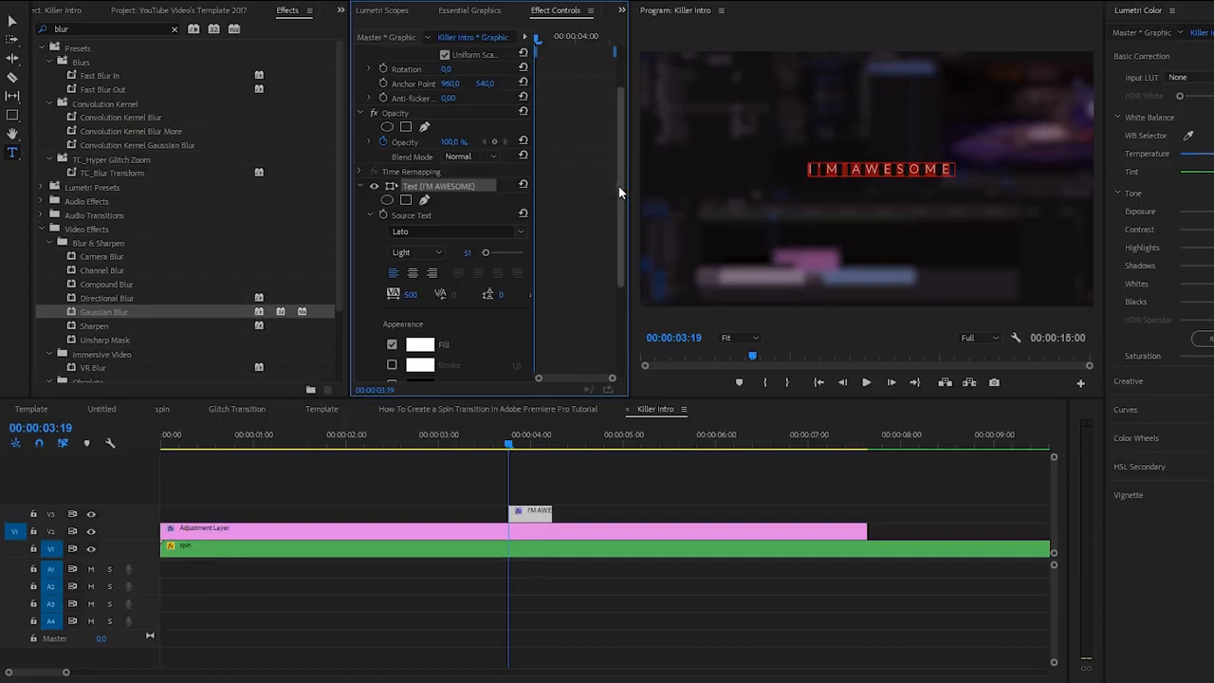
{"action": "scroll", "coordinate": [619, 186], "scroll_direction": "down", "scroll_amount": 1}
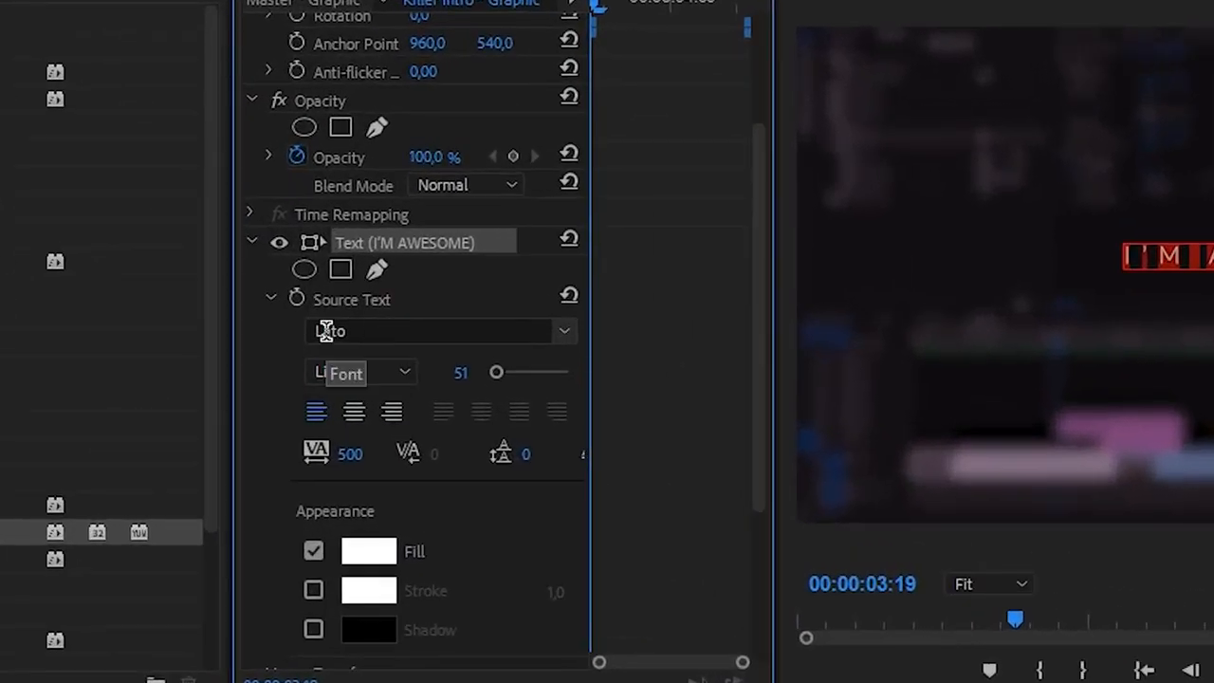
{"action": "left_click", "coordinate": [406, 371]}
{"action": "left_click", "coordinate": [382, 682]}
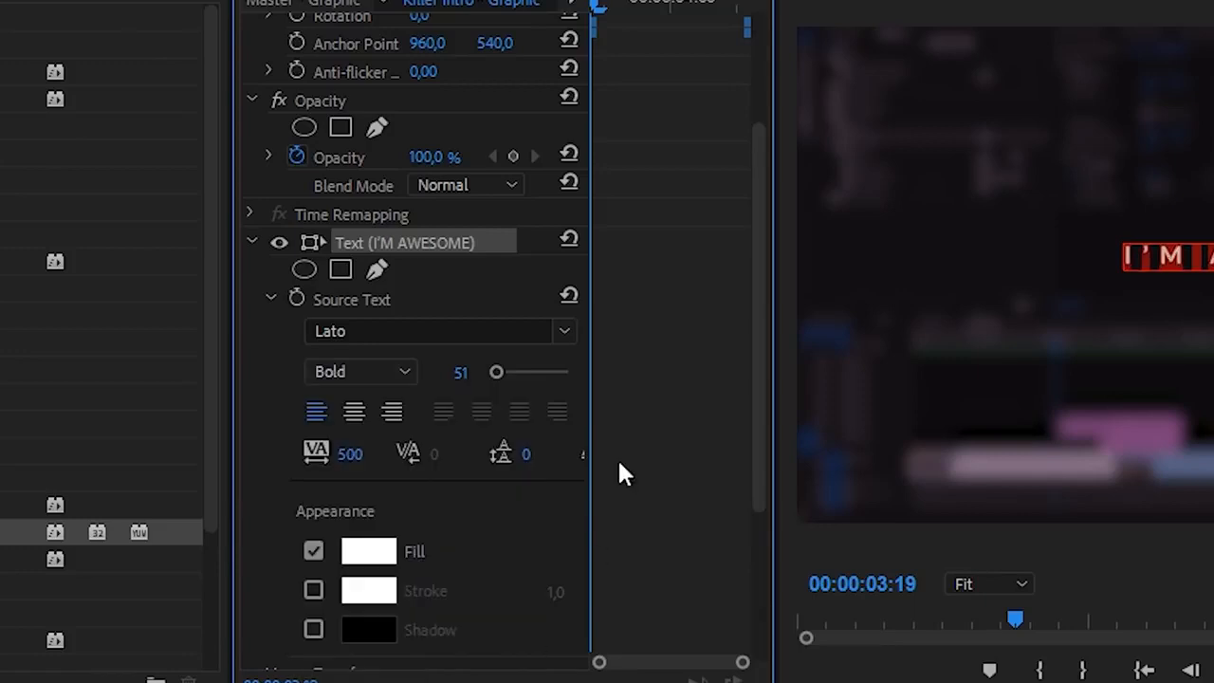
{"action": "left_click_drag", "start_coordinate": [765, 386], "coordinate": [759, 447]}
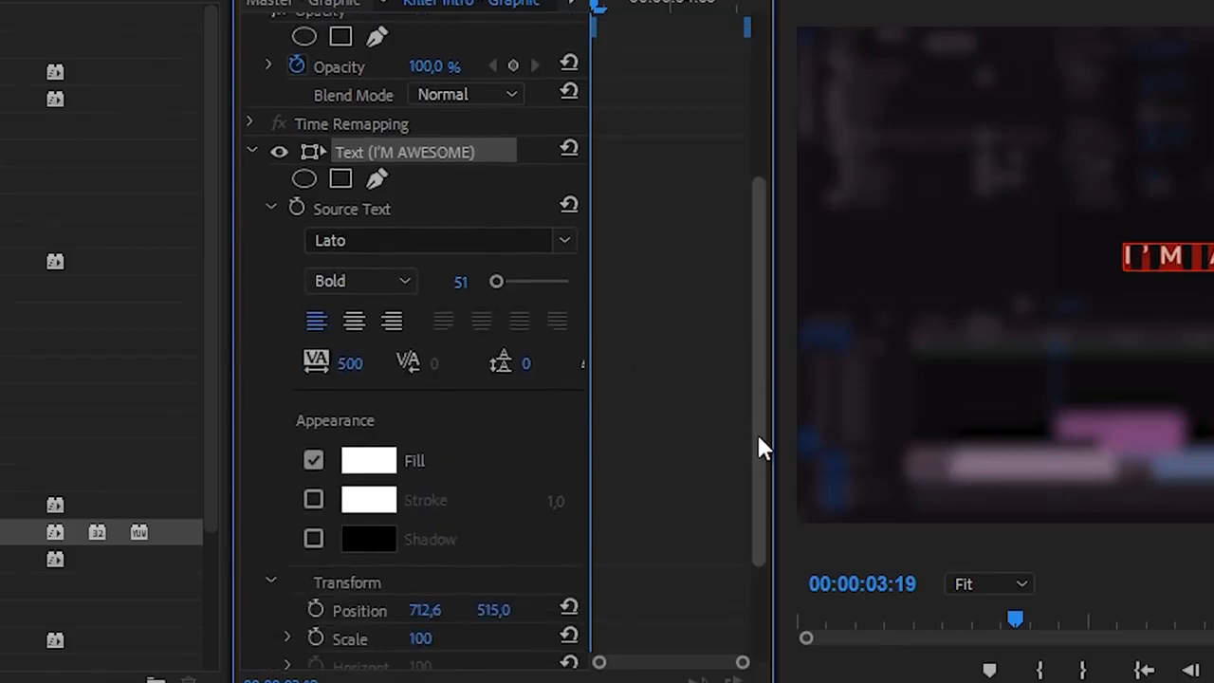
{"action": "left_click", "coordinate": [358, 320]}
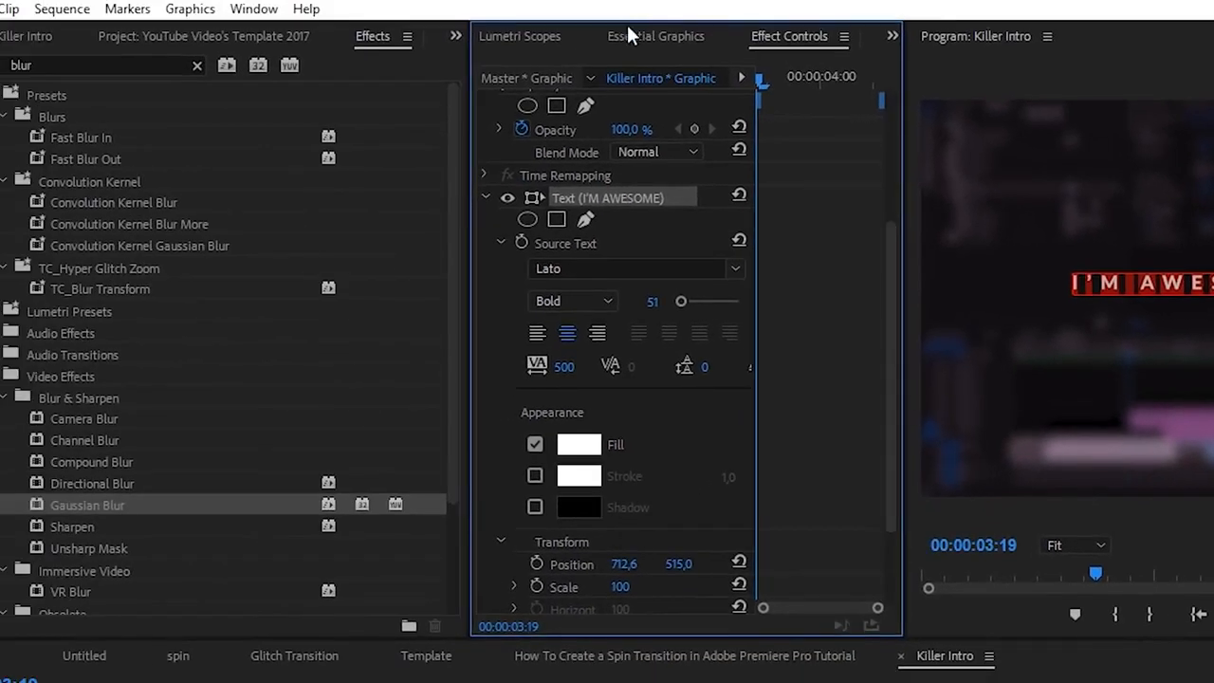
Step: Center the "I'M AWESOME" title horizontally and vertically in the frame using the Essential Graphics alignment options
{"action": "left_click", "coordinate": [642, 36]}
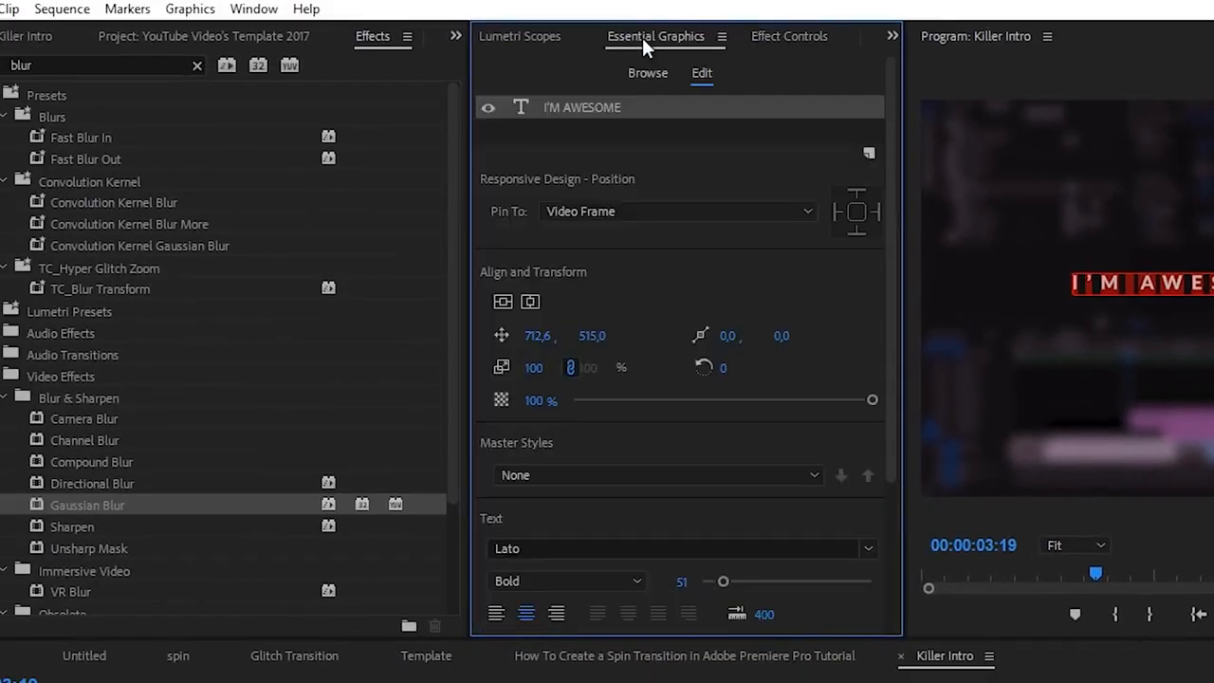
{"action": "left_click", "coordinate": [254, 8]}
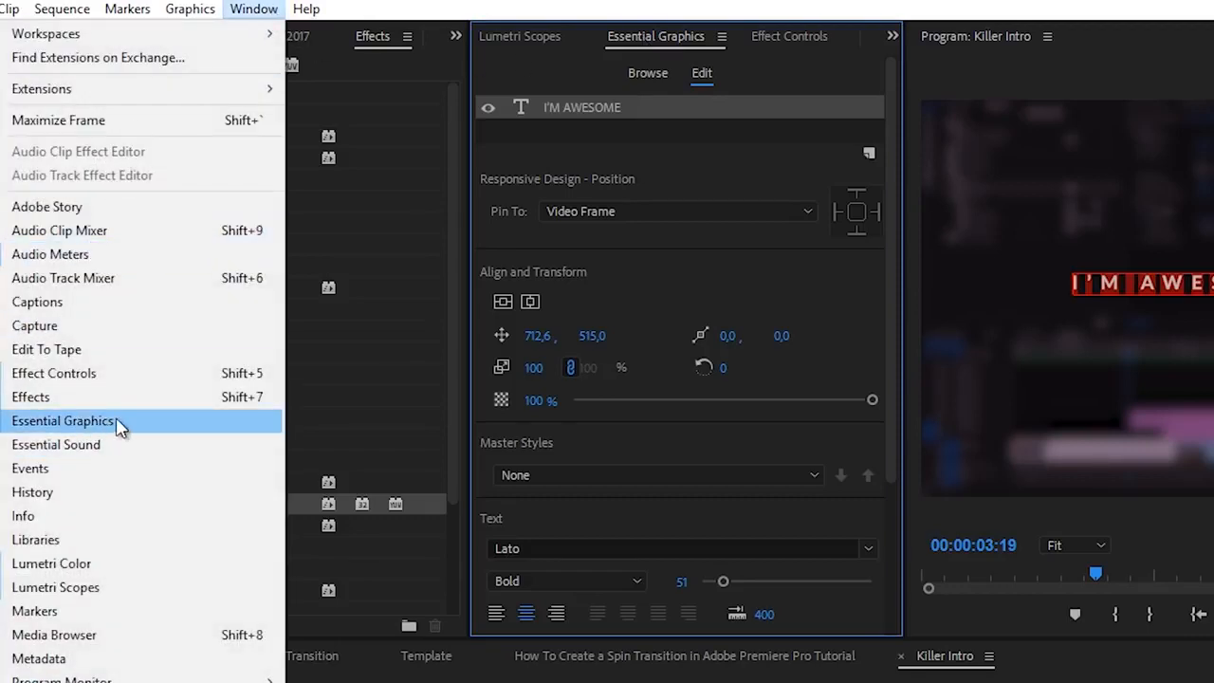
{"action": "left_click", "coordinate": [564, 112]}
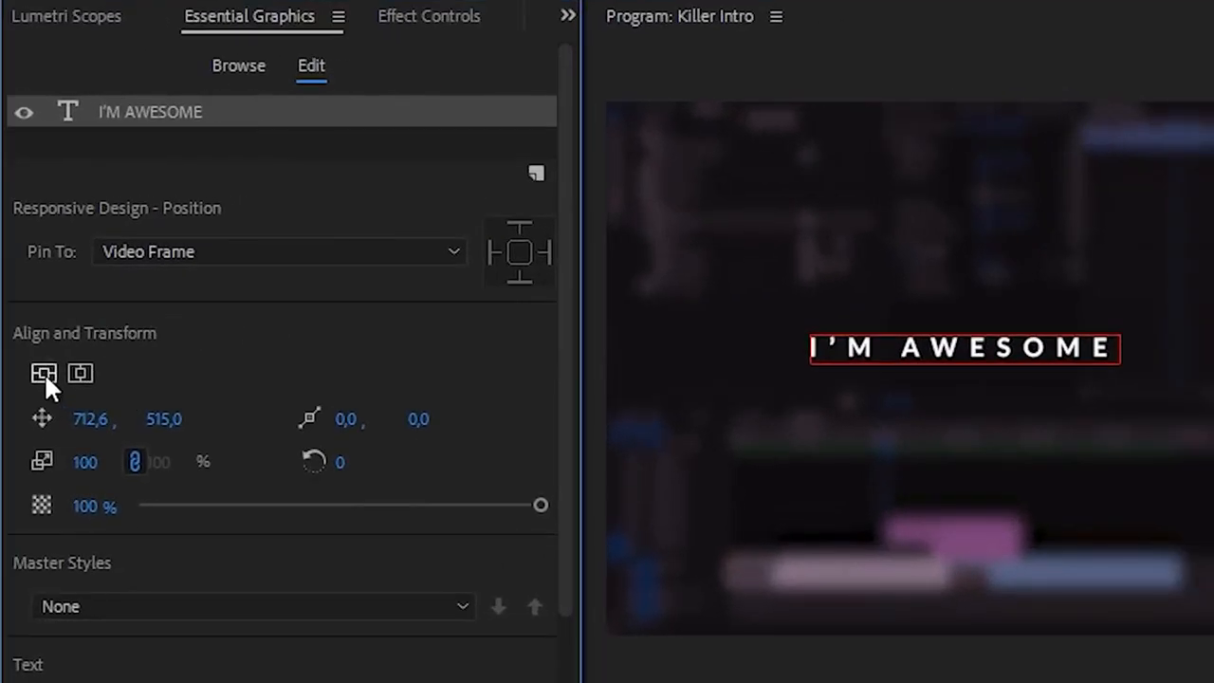
{"action": "left_click", "coordinate": [82, 372]}
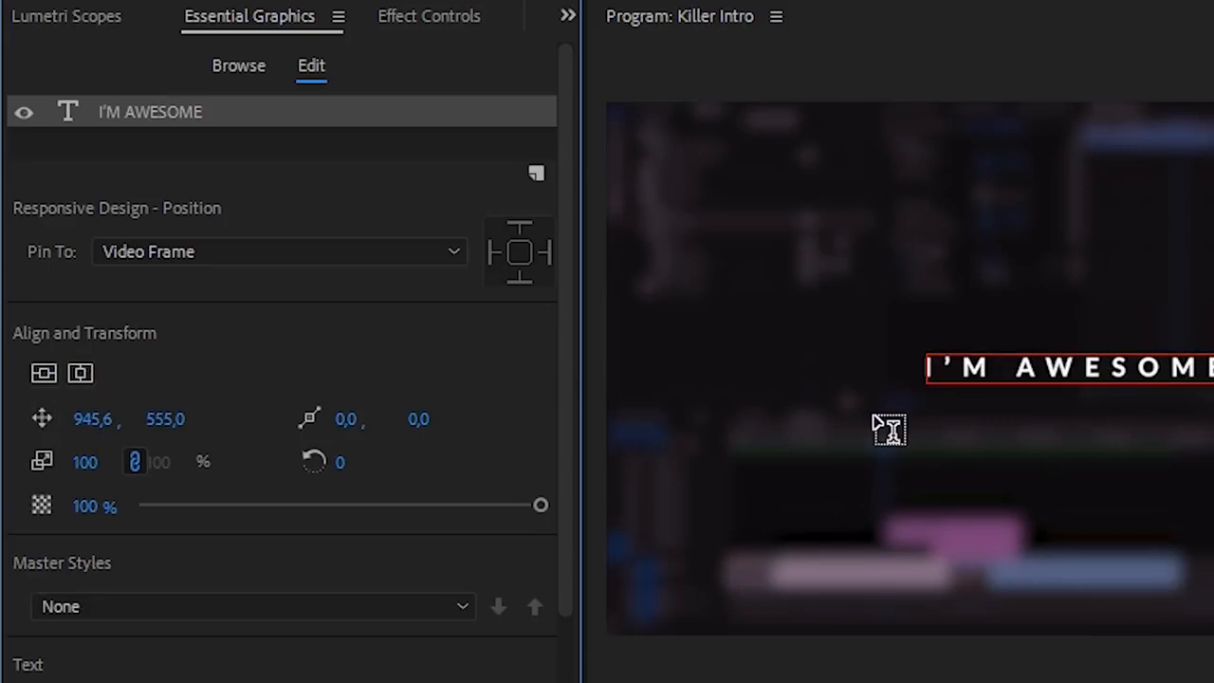
Step: Return to the title's effect controls, widen their panel for more keyframe room, and show the Motion properties
{"action": "left_click", "coordinate": [424, 26]}
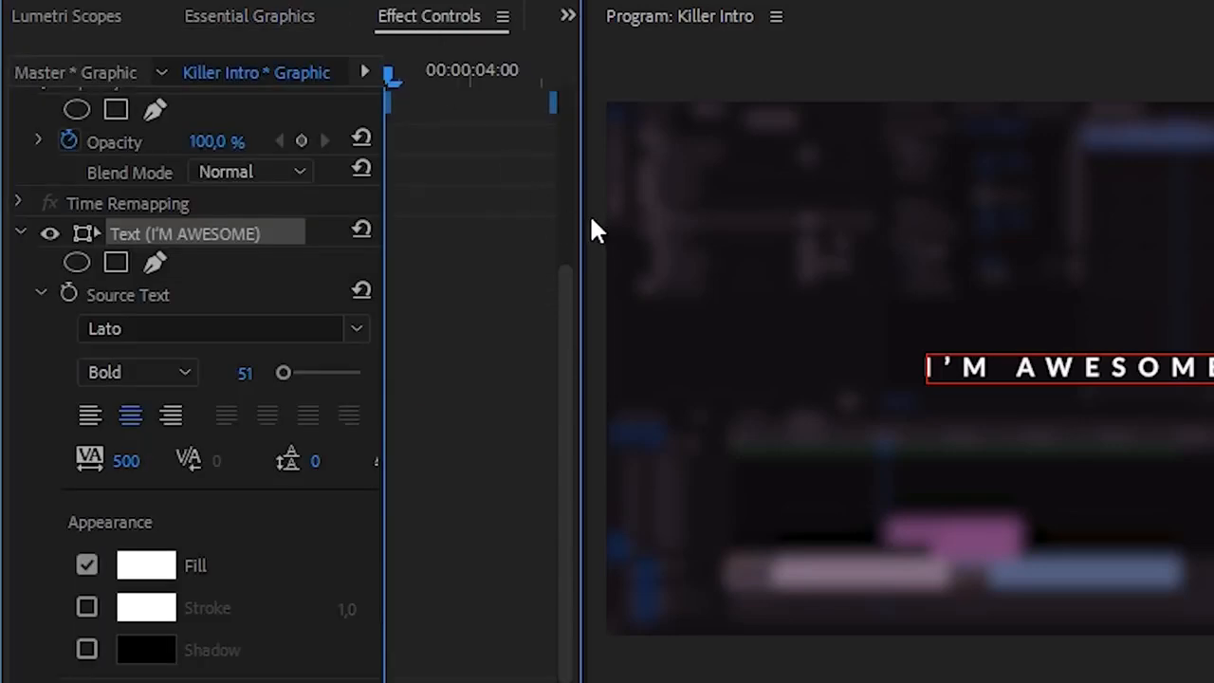
{"action": "left_click_drag", "start_coordinate": [585, 213], "coordinate": [776, 222]}
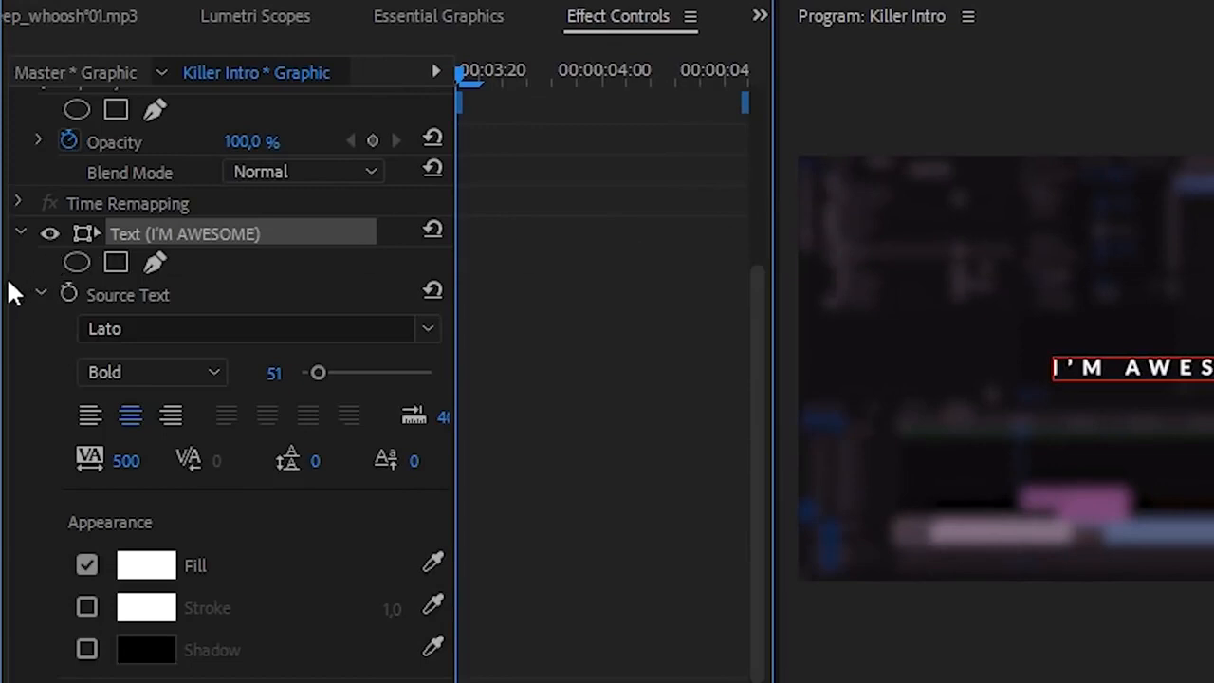
{"action": "left_click_drag", "start_coordinate": [2, 287], "coordinate": [0, 287]}
{"action": "left_click_drag", "start_coordinate": [366, 260], "coordinate": [265, 257]}
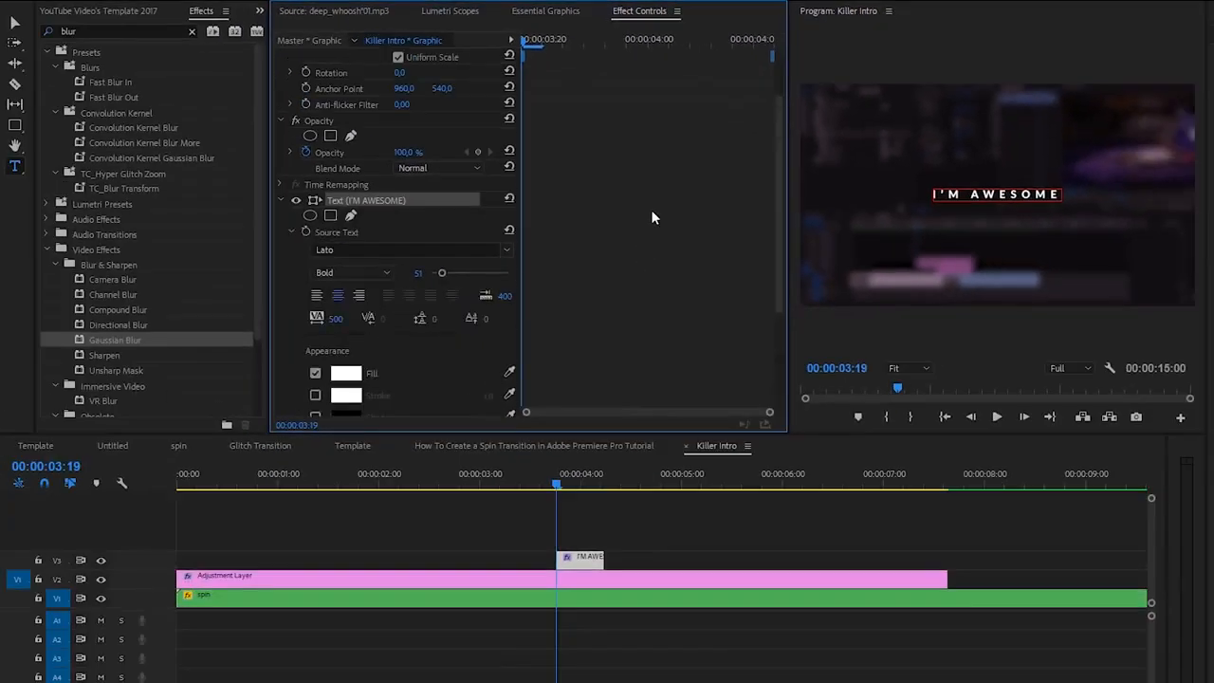
{"action": "scroll", "coordinate": [652, 217], "scroll_direction": "up", "scroll_amount": 3}
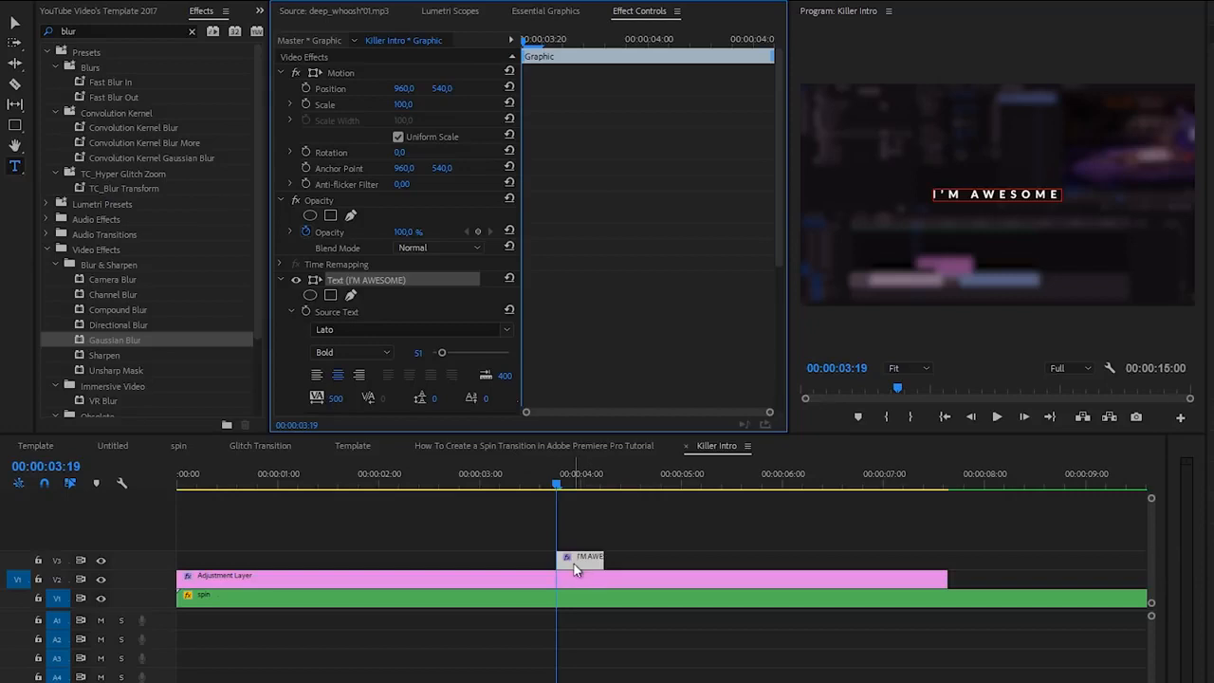
Step: Extend the "I'M AWESOME" clip from the sequence start to about 00:00:07:00 and set its font size to 75
{"action": "left_click_drag", "start_coordinate": [558, 559], "coordinate": [135, 546]}
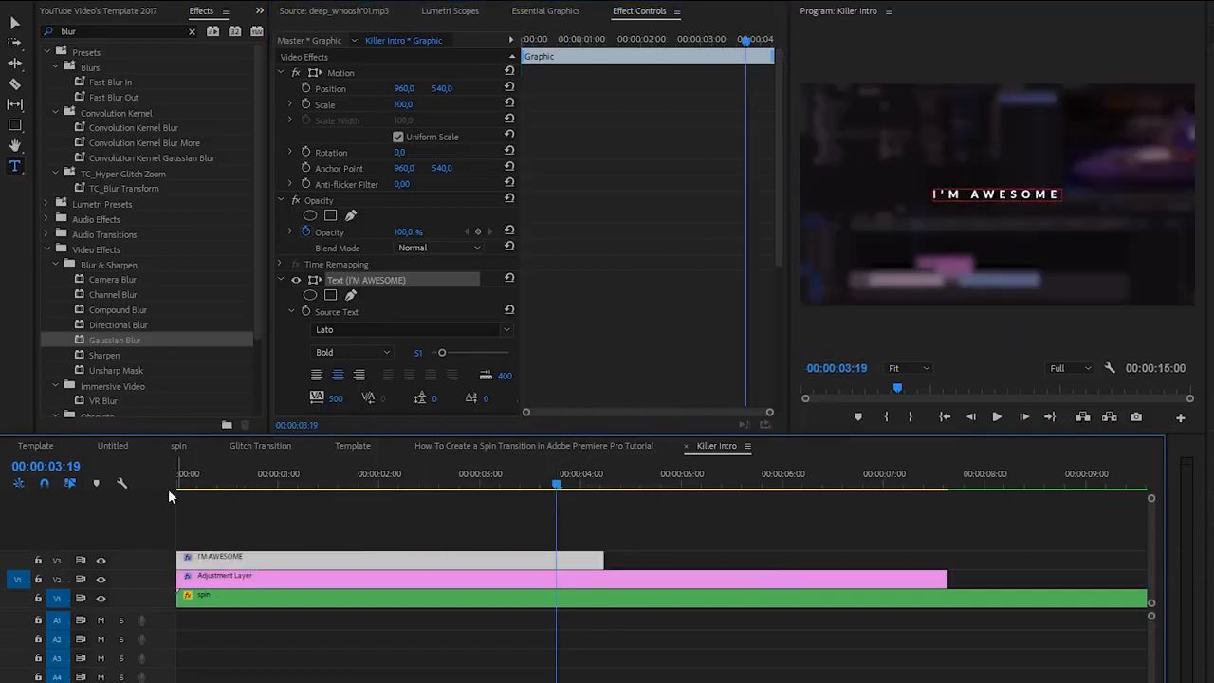
{"action": "left_click_drag", "start_coordinate": [599, 551], "coordinate": [882, 555]}
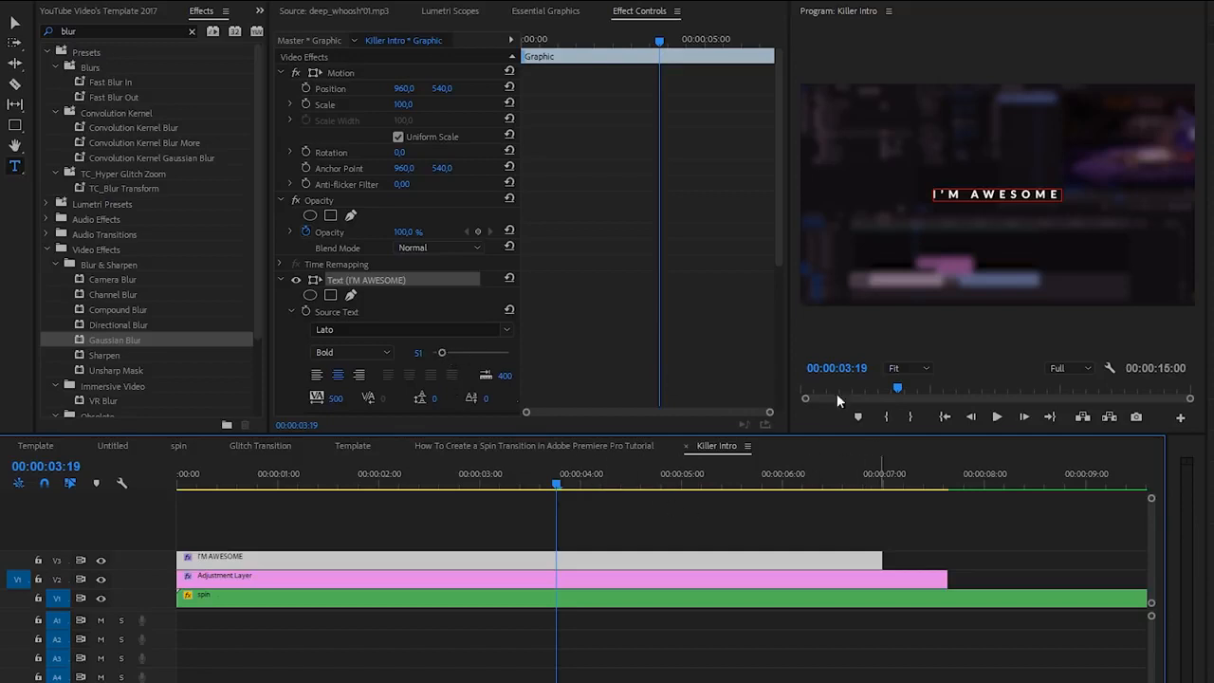
{"action": "left_click_drag", "start_coordinate": [442, 352], "coordinate": [447, 353]}
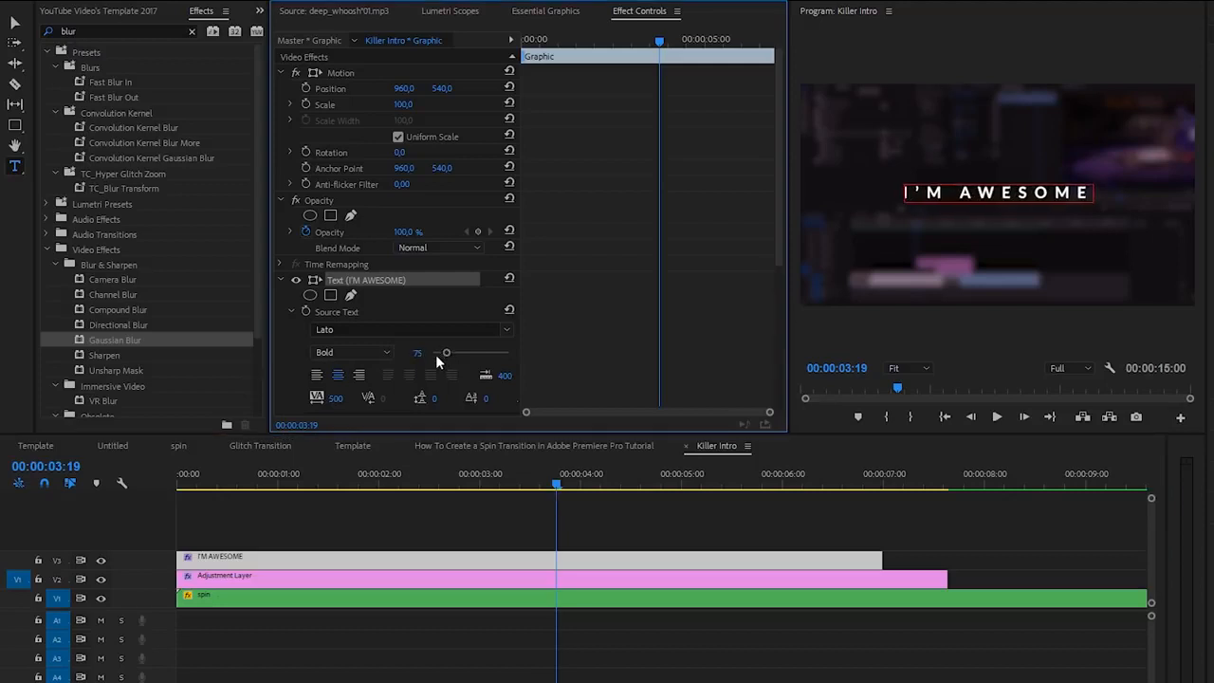
Step: Keyframe the title's Motion Position at 960, 540 at 00:00:02:00 and well below center at 00:00:00:00, and preview the rise
{"action": "left_click_drag", "start_coordinate": [558, 34], "coordinate": [496, 71]}
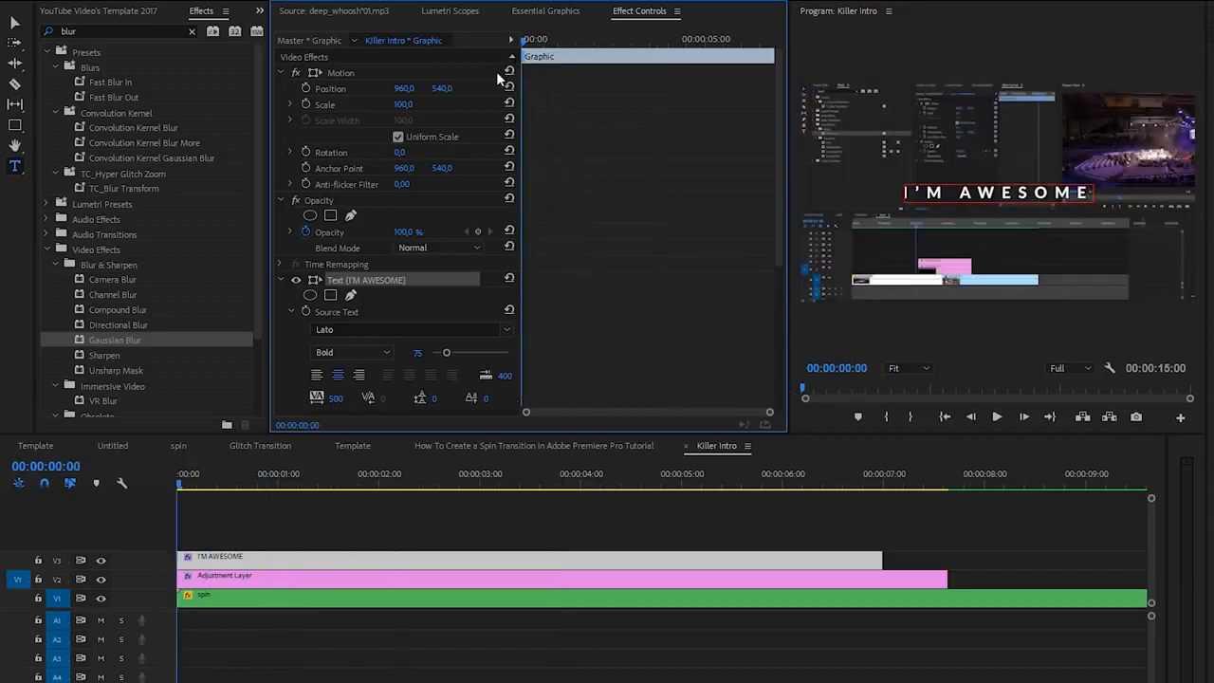
{"action": "left_click", "coordinate": [380, 483]}
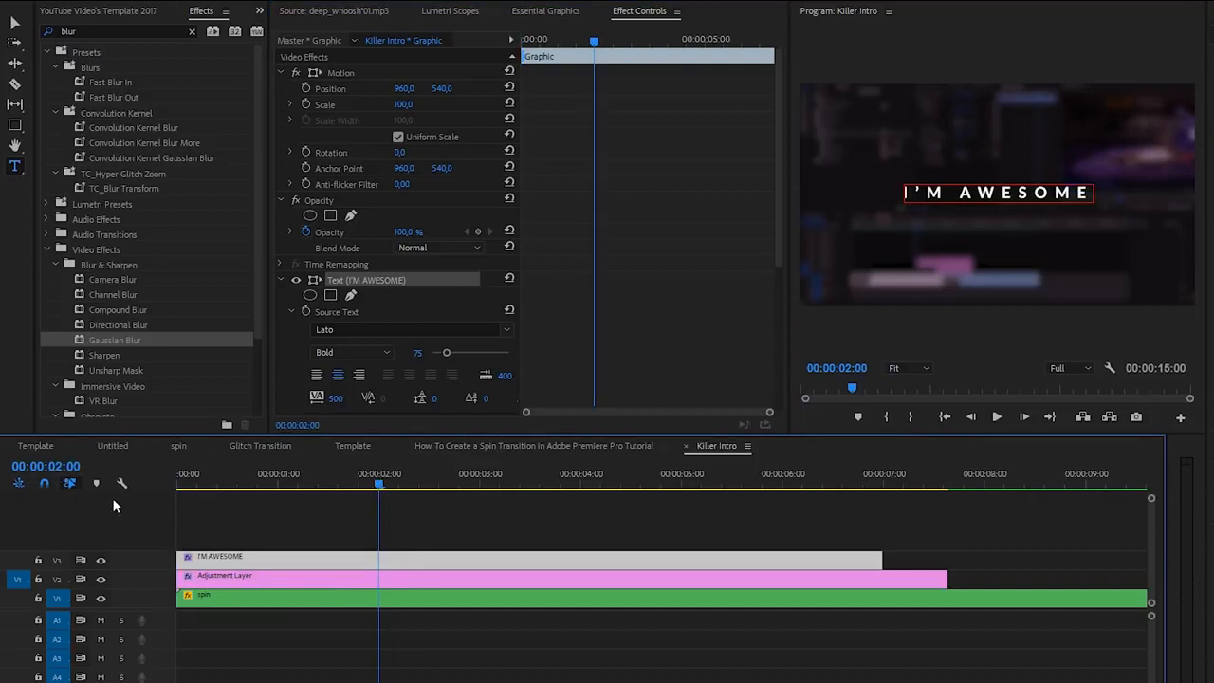
{"action": "left_click", "coordinate": [306, 89]}
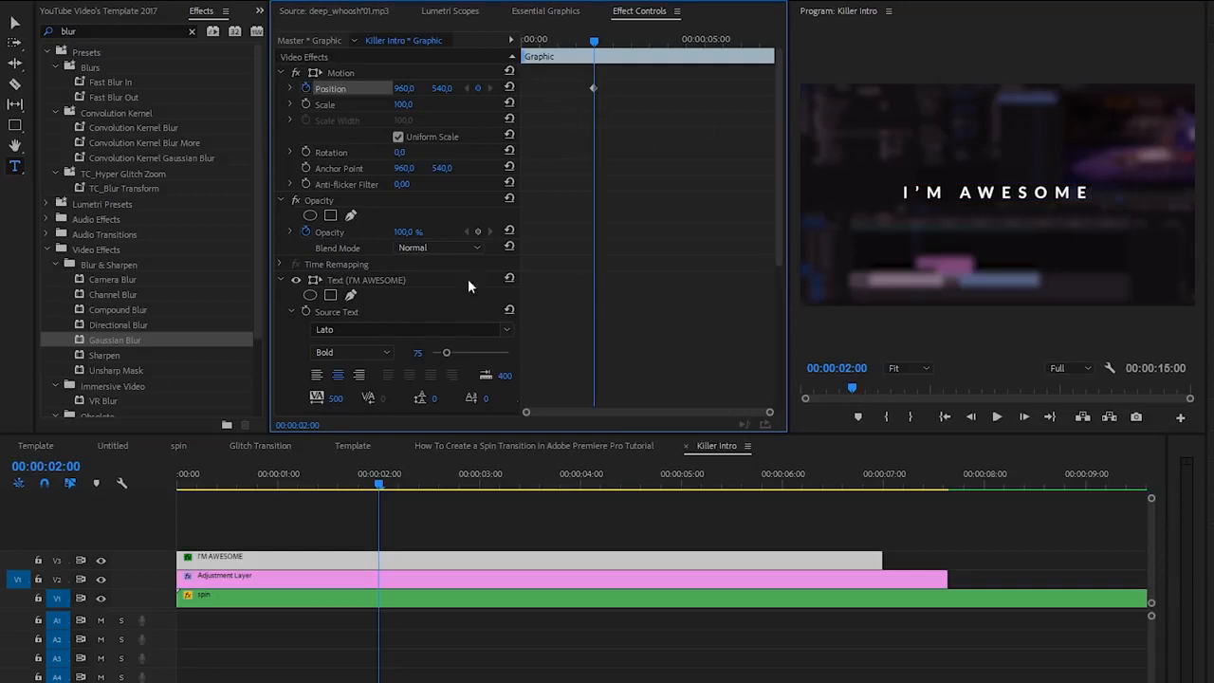
{"action": "left_click", "coordinate": [518, 45]}
{"action": "left_click_drag", "start_coordinate": [439, 91], "coordinate": [721, 102]}
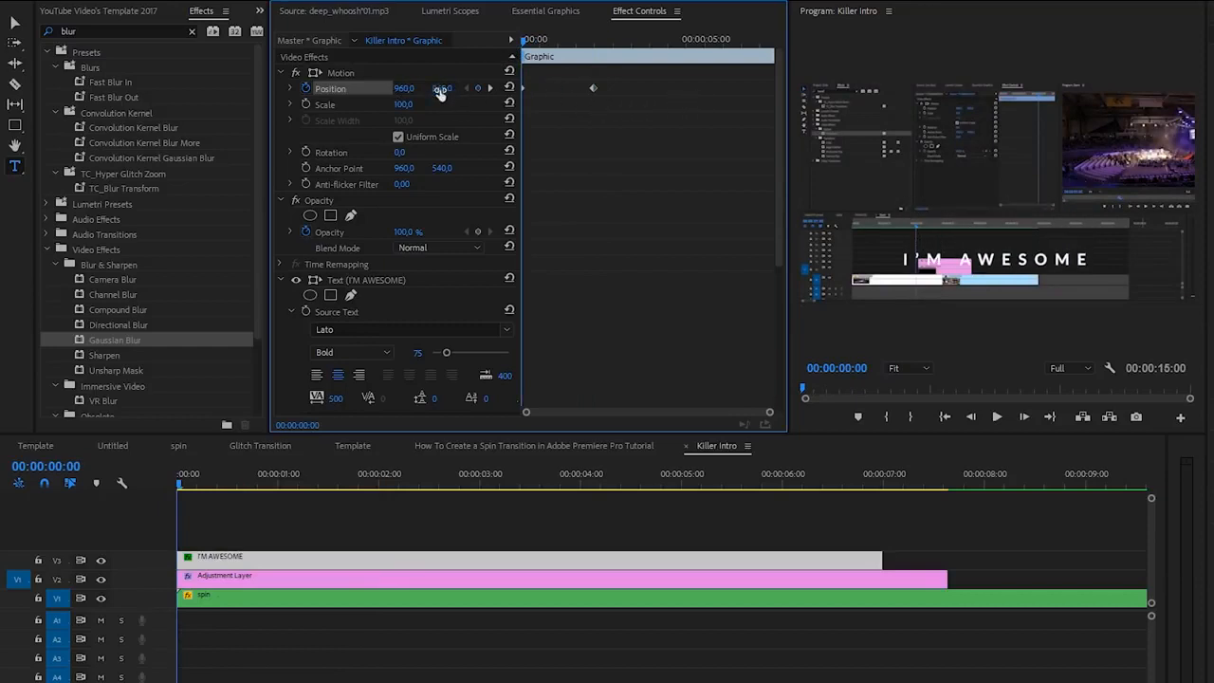
{"action": "left_click_drag", "start_coordinate": [438, 92], "coordinate": [792, 107]}
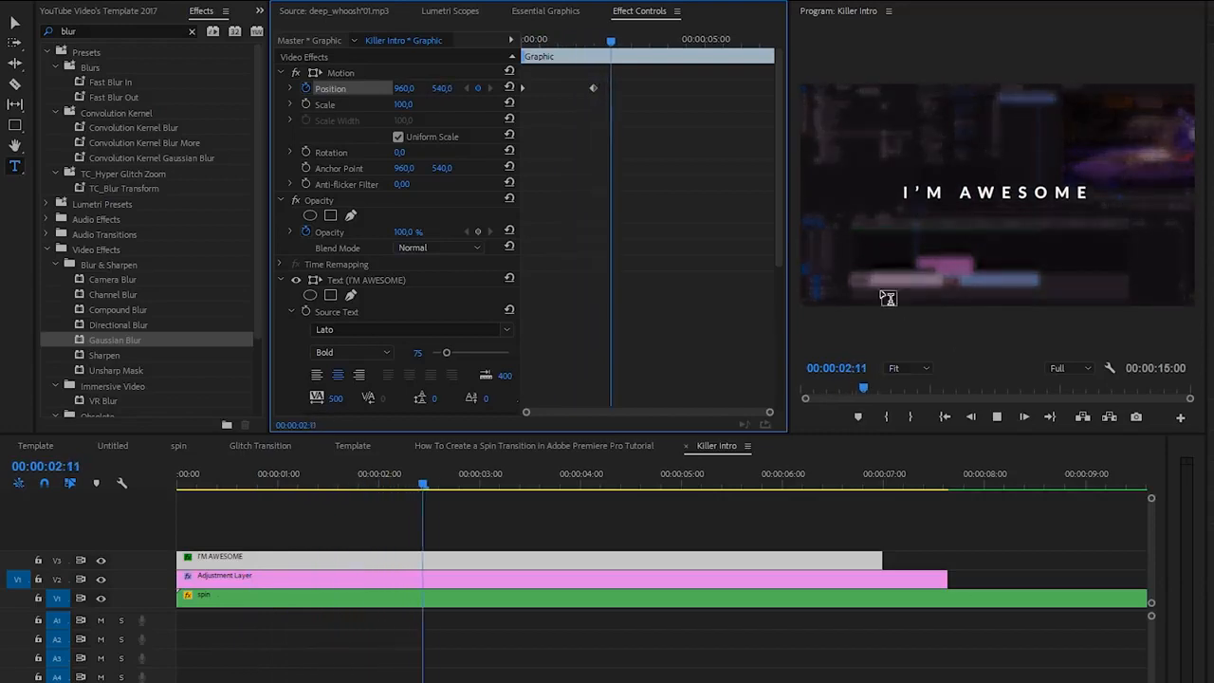
{"action": "key", "text": "space"}
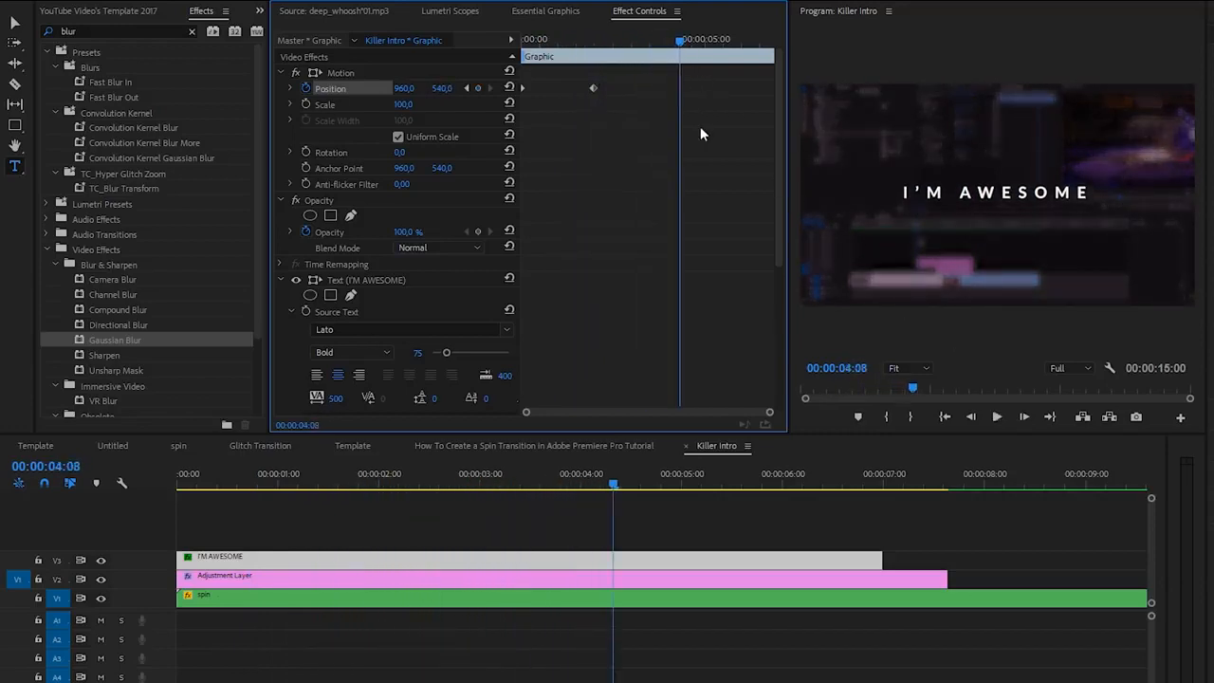
Step: Add a Position keyframe at 00:00:05:00 that holds the title at 960, 540
{"action": "left_click_drag", "start_coordinate": [685, 50], "coordinate": [714, 54]}
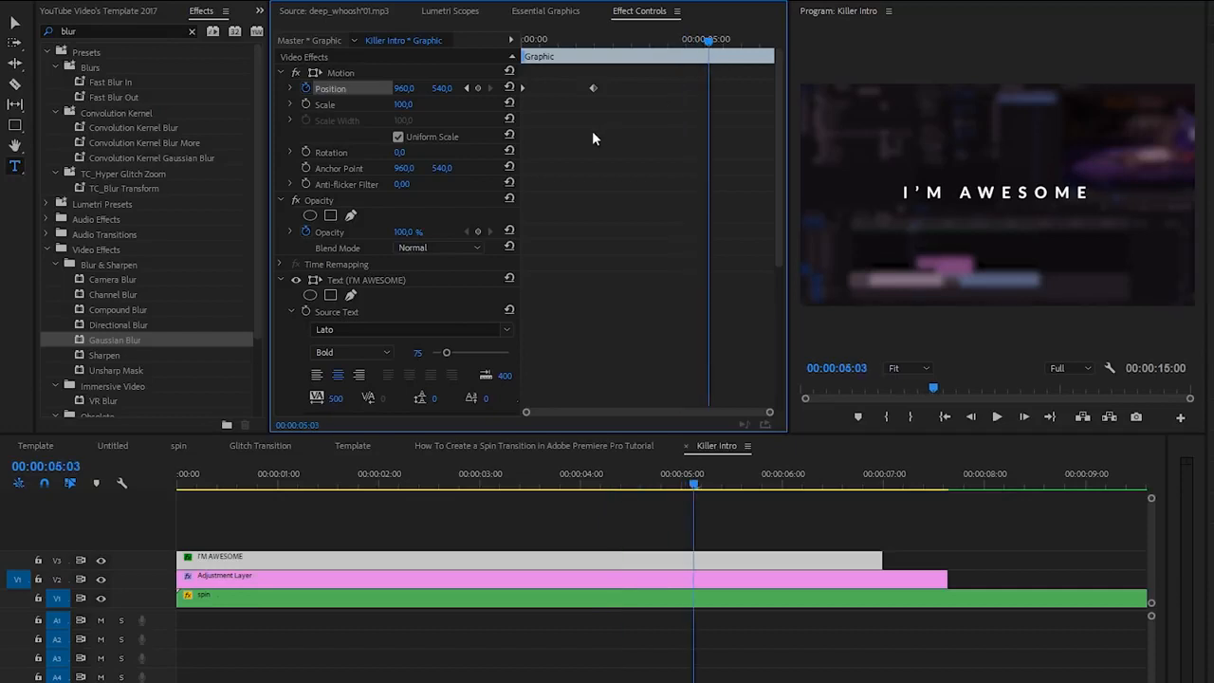
{"action": "key", "text": "Left"}
{"action": "key", "text": "Left"}
{"action": "key", "text": "Left"}
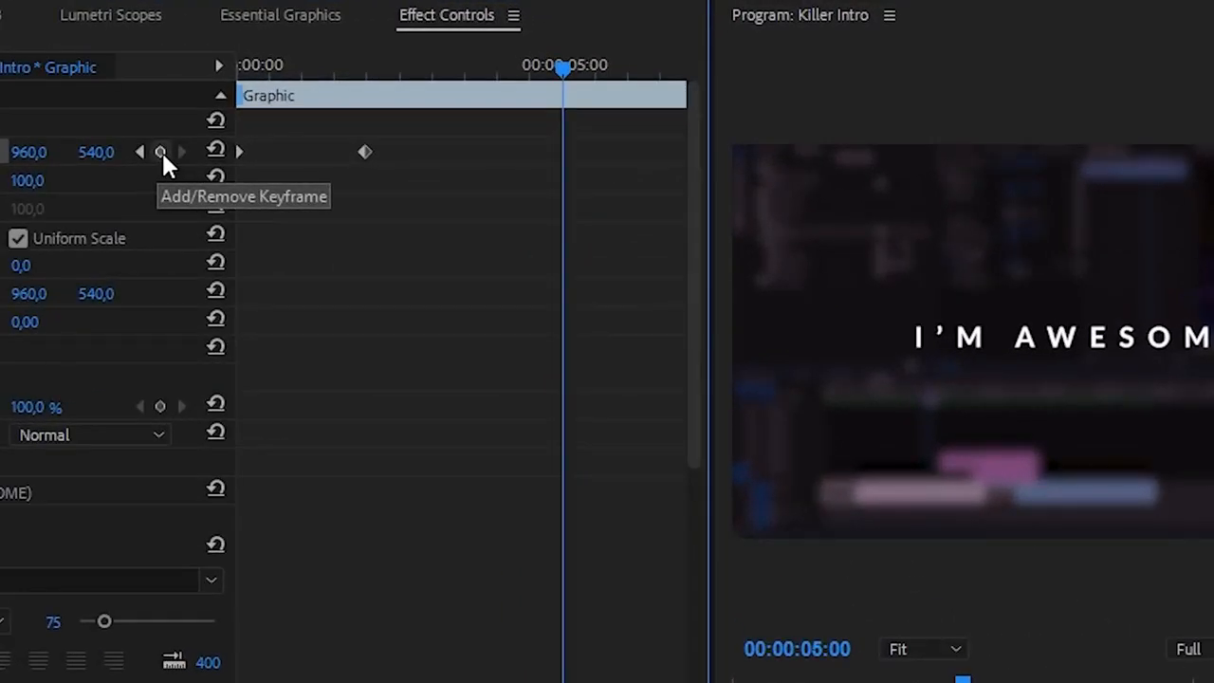
{"action": "left_click", "coordinate": [161, 154]}
Step: At the end of the title clip, 00:00:06:22, keyframe the Position well above center and preview the upward exit
{"action": "left_click_drag", "start_coordinate": [557, 68], "coordinate": [690, 82]}
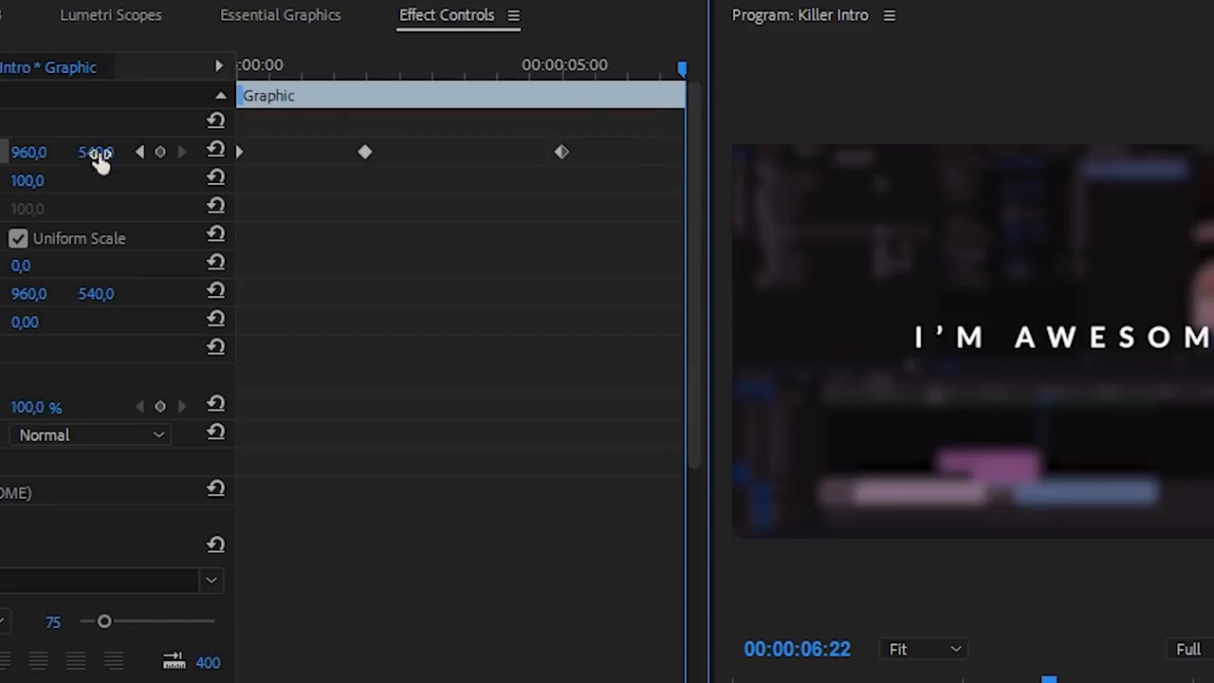
{"action": "left_click_drag", "start_coordinate": [99, 160], "coordinate": [36, 161]}
{"action": "key", "text": "space"}
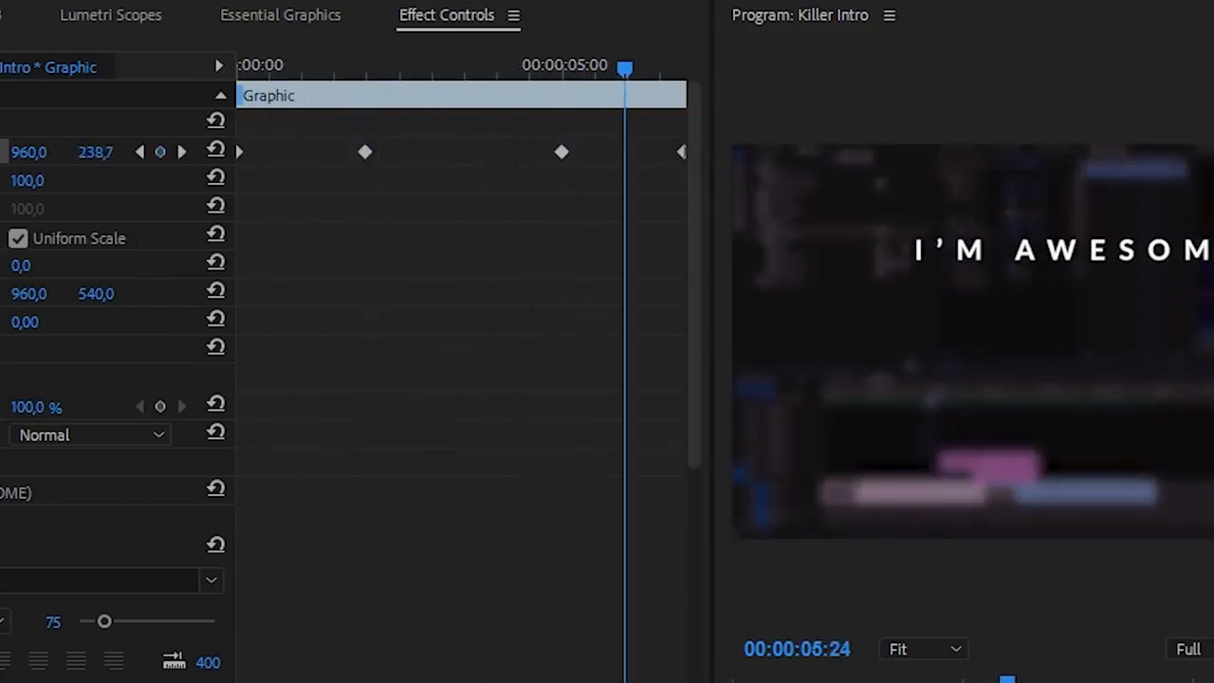
{"action": "left_click_drag", "start_coordinate": [683, 68], "coordinate": [510, 68]}
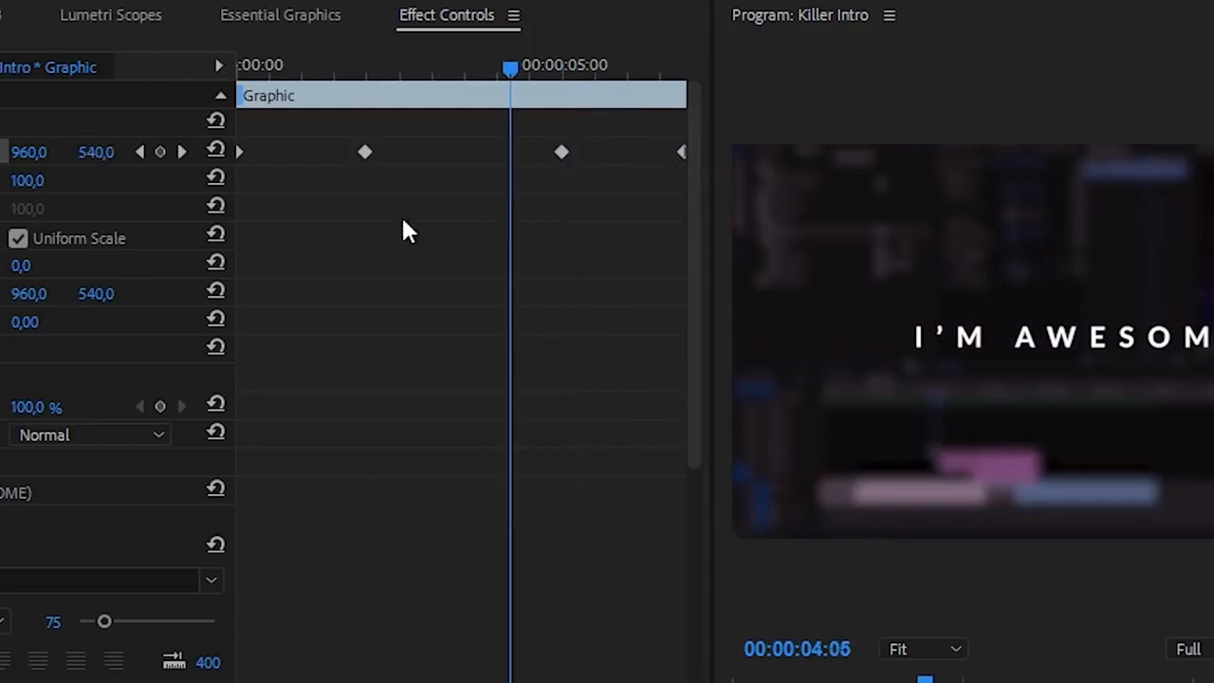
Step: Set the temporal interpolation of all four Position keyframes to Bezier and save the project
{"action": "left_click_drag", "start_coordinate": [239, 179], "coordinate": [852, 128]}
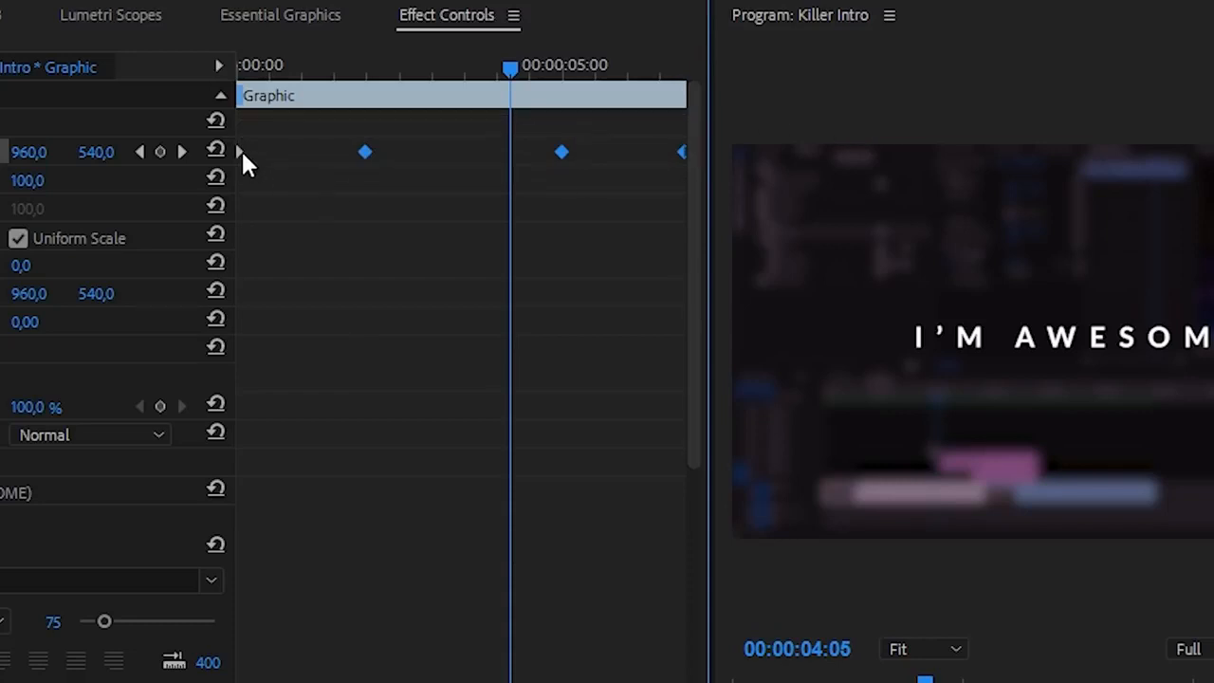
{"action": "right_click", "coordinate": [367, 152]}
{"action": "mouse_move", "coordinate": [451, 384]}
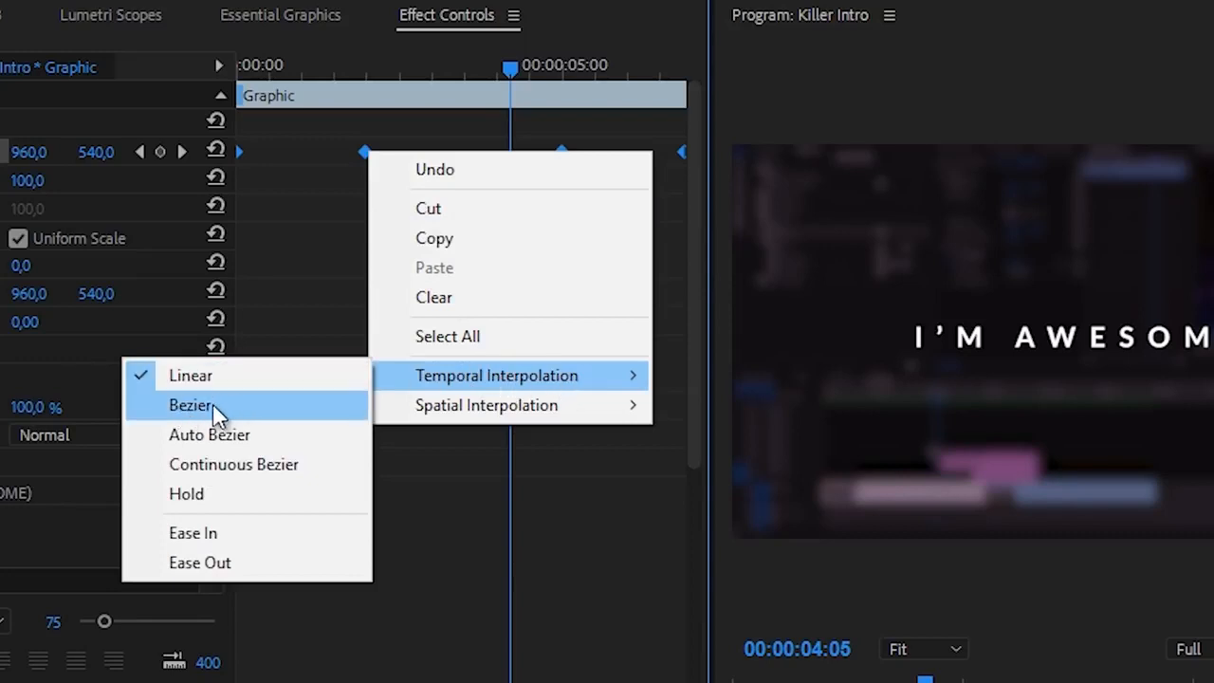
{"action": "left_click", "coordinate": [189, 409]}
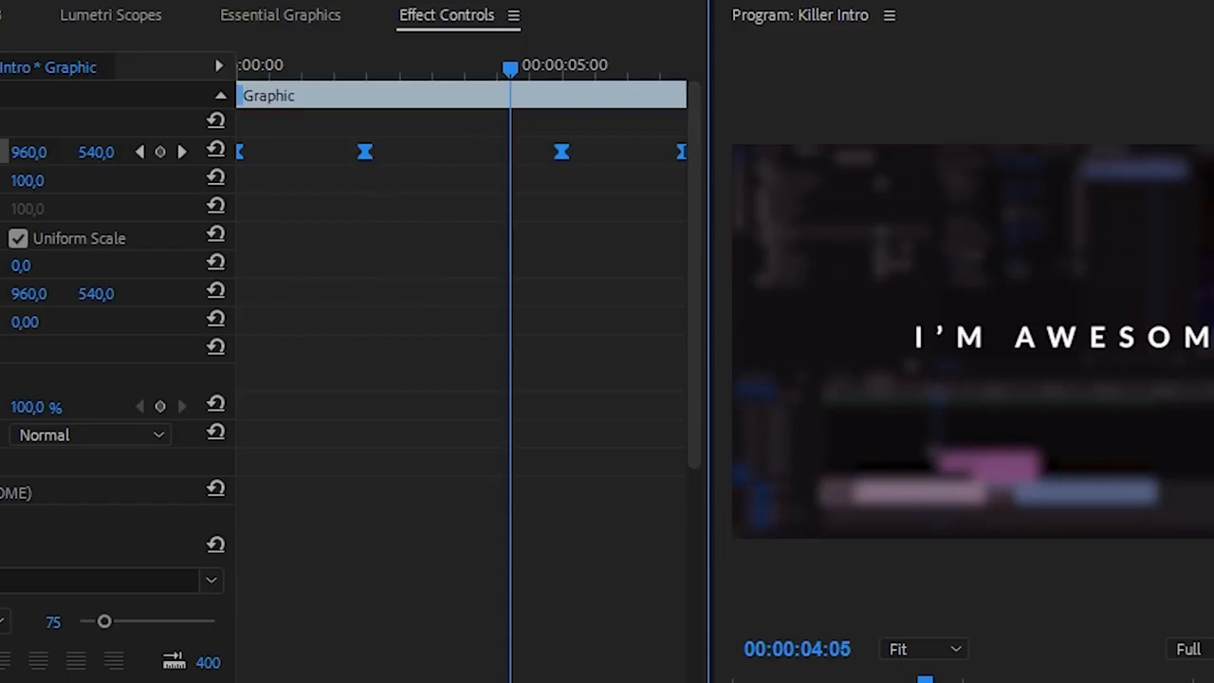
{"action": "key", "text": "ctrl+s"}
Step: Expand the Position velocity graph and shape a fast start that eases gently into the 00:00:02:00 keyframe
{"action": "left_click", "coordinate": [2, 152]}
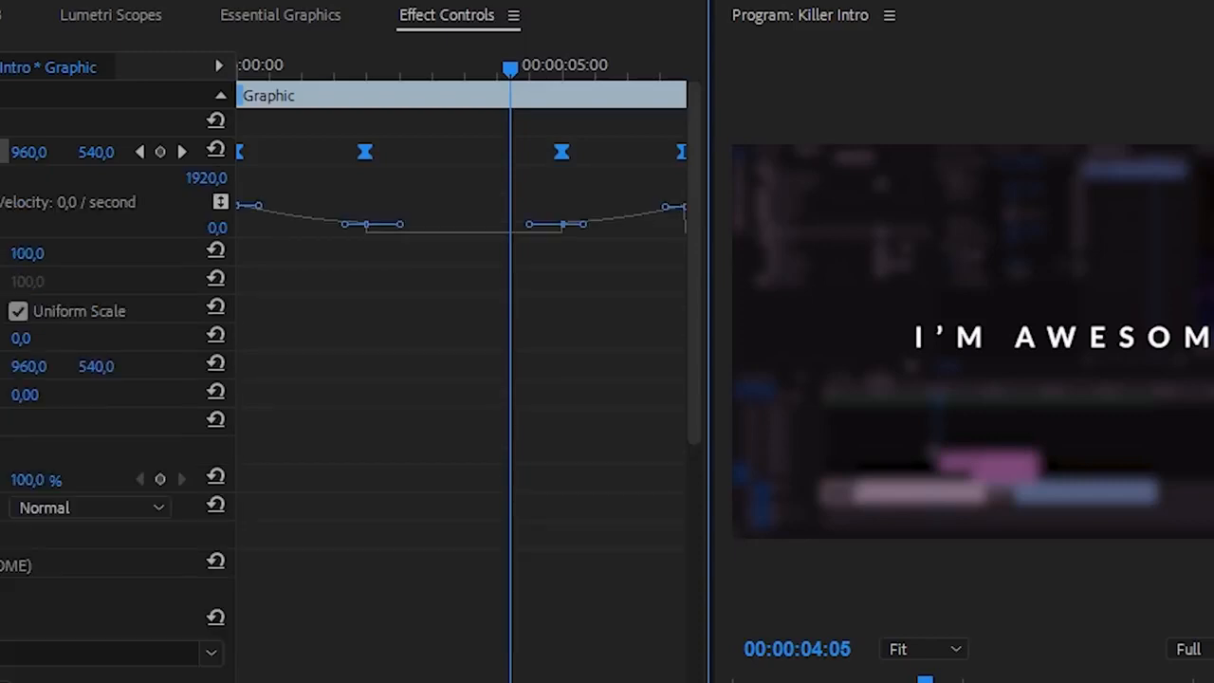
{"action": "left_click", "coordinate": [315, 176]}
{"action": "left_click", "coordinate": [366, 152]}
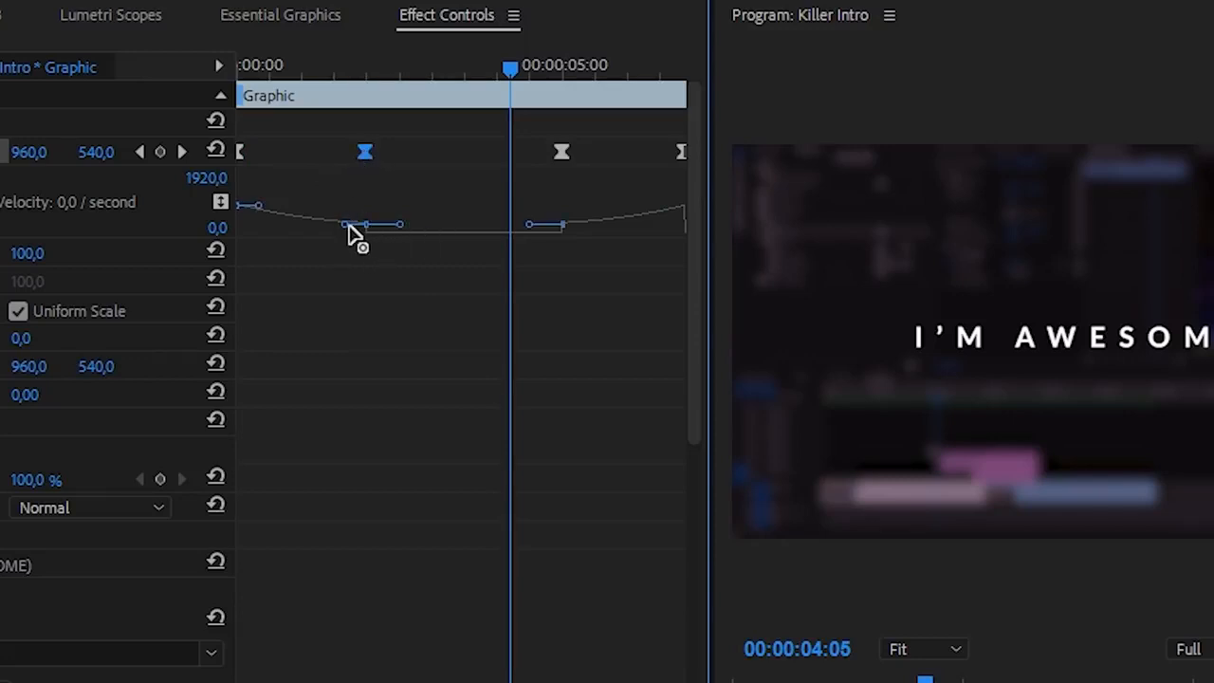
{"action": "left_click_drag", "start_coordinate": [346, 225], "coordinate": [257, 307]}
{"action": "left_click", "coordinate": [258, 210]}
{"action": "left_click_drag", "start_coordinate": [261, 220], "coordinate": [244, 218]}
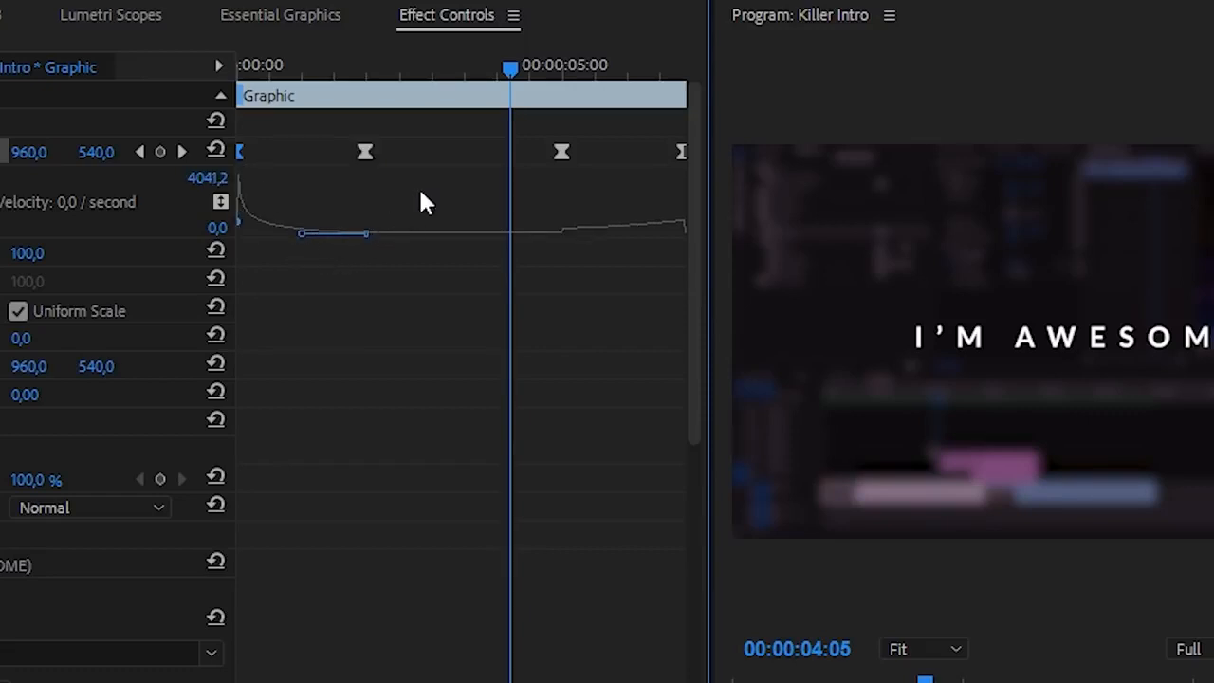
Step: Shape the exit velocity to ease out of the 00:00:05:00 keyframe and peak at the last keyframe, and preview from the start
{"action": "left_click", "coordinate": [562, 153]}
{"action": "left_click_drag", "start_coordinate": [584, 233], "coordinate": [661, 308]}
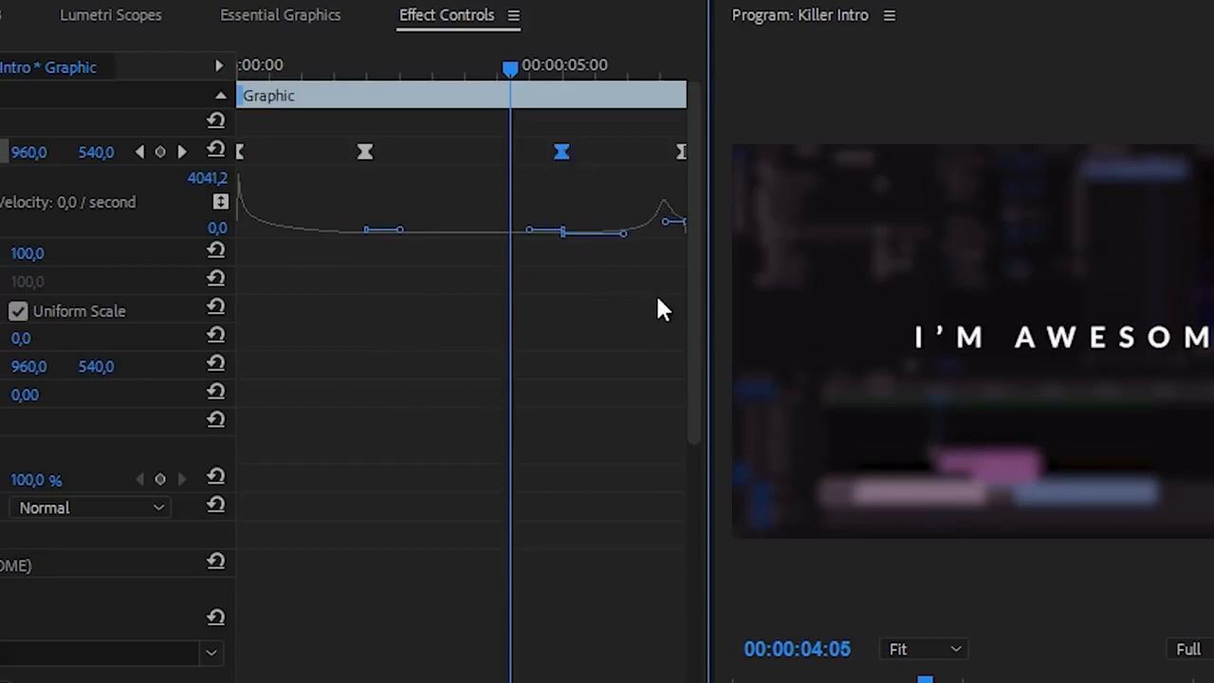
{"action": "left_click_drag", "start_coordinate": [665, 223], "coordinate": [700, 233]}
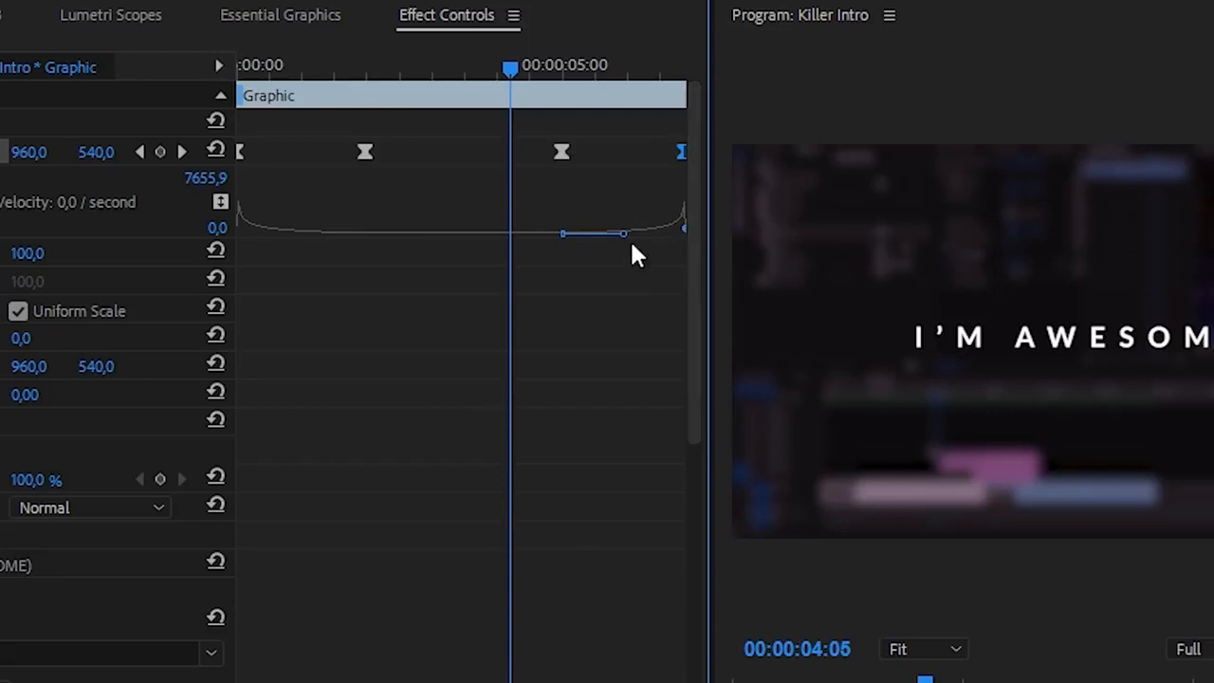
{"action": "left_click_drag", "start_coordinate": [510, 68], "coordinate": [219, 70]}
{"action": "key", "text": "space"}
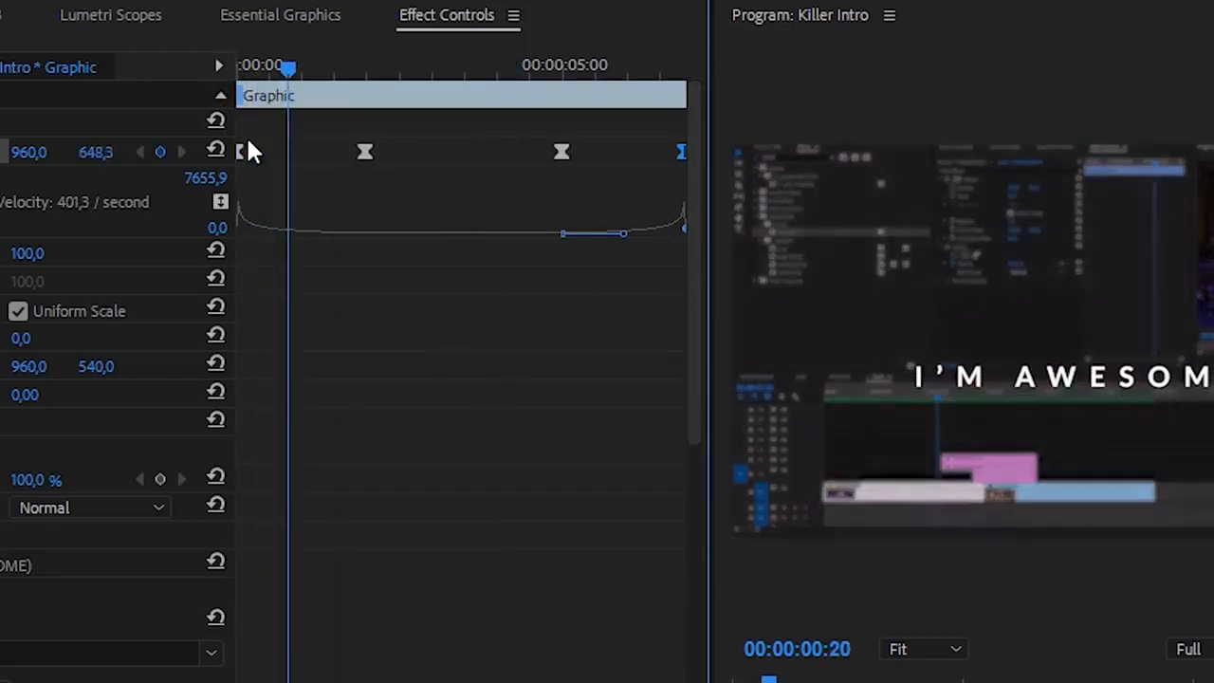
Step: Flatten the inner velocity handles between the 00:00:02:00 and 00:00:05:00 Position keyframes
{"action": "left_click", "coordinate": [367, 152]}
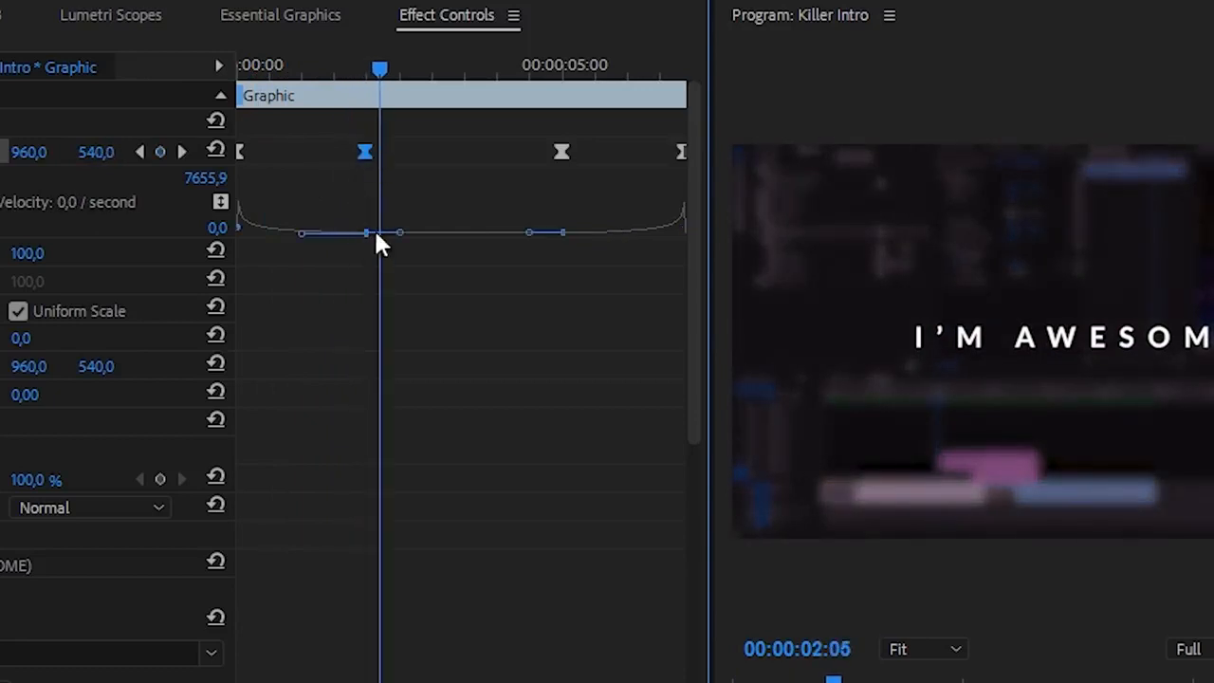
{"action": "left_click", "coordinate": [528, 235]}
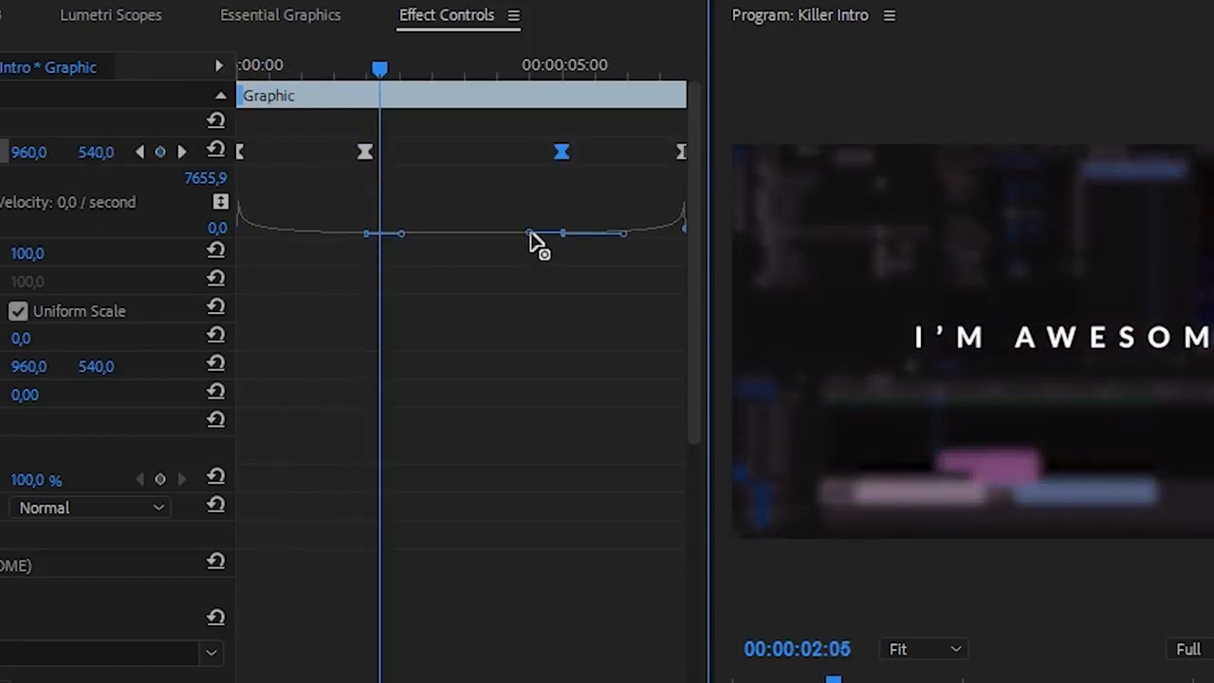
{"action": "left_click", "coordinate": [349, 67]}
Step: Lengthen the velocity handles of the first and last Position keyframes slightly to soften both peaks, and preview from the start
{"action": "left_click", "coordinate": [240, 153]}
{"action": "left_click_drag", "start_coordinate": [243, 237], "coordinate": [257, 236]}
{"action": "left_click", "coordinate": [681, 153]}
{"action": "left_click_drag", "start_coordinate": [683, 238], "coordinate": [648, 236]}
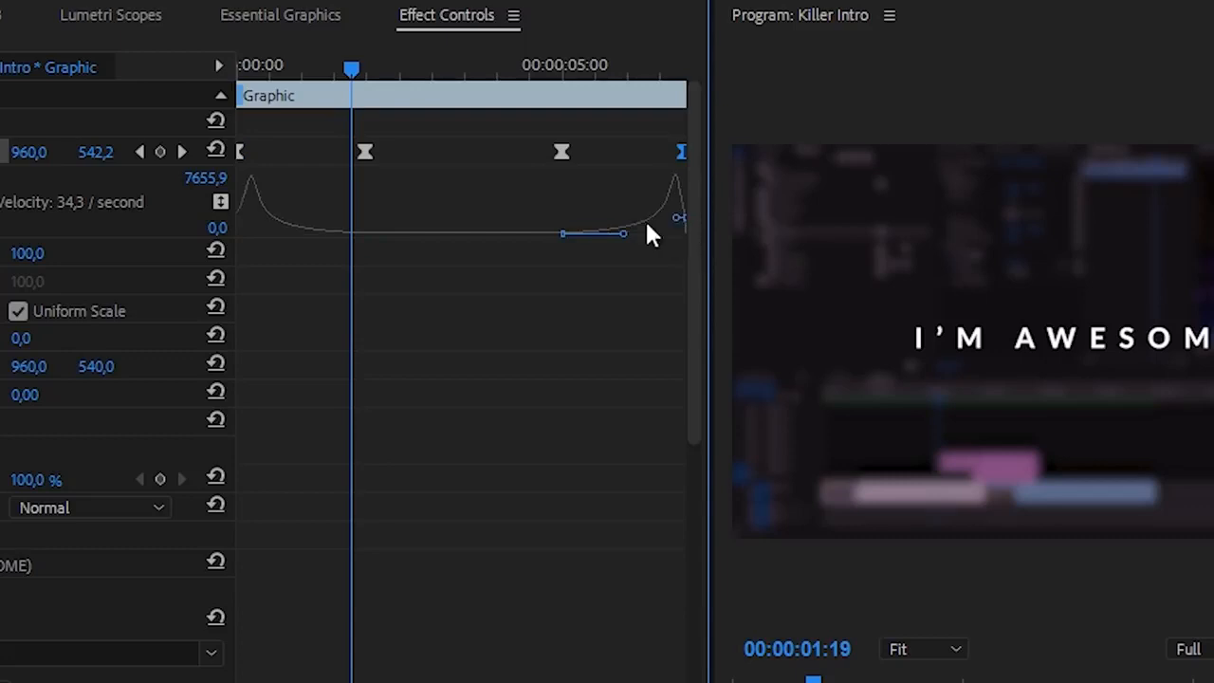
{"action": "left_click_drag", "start_coordinate": [357, 72], "coordinate": [130, 103]}
{"action": "key", "text": "space"}
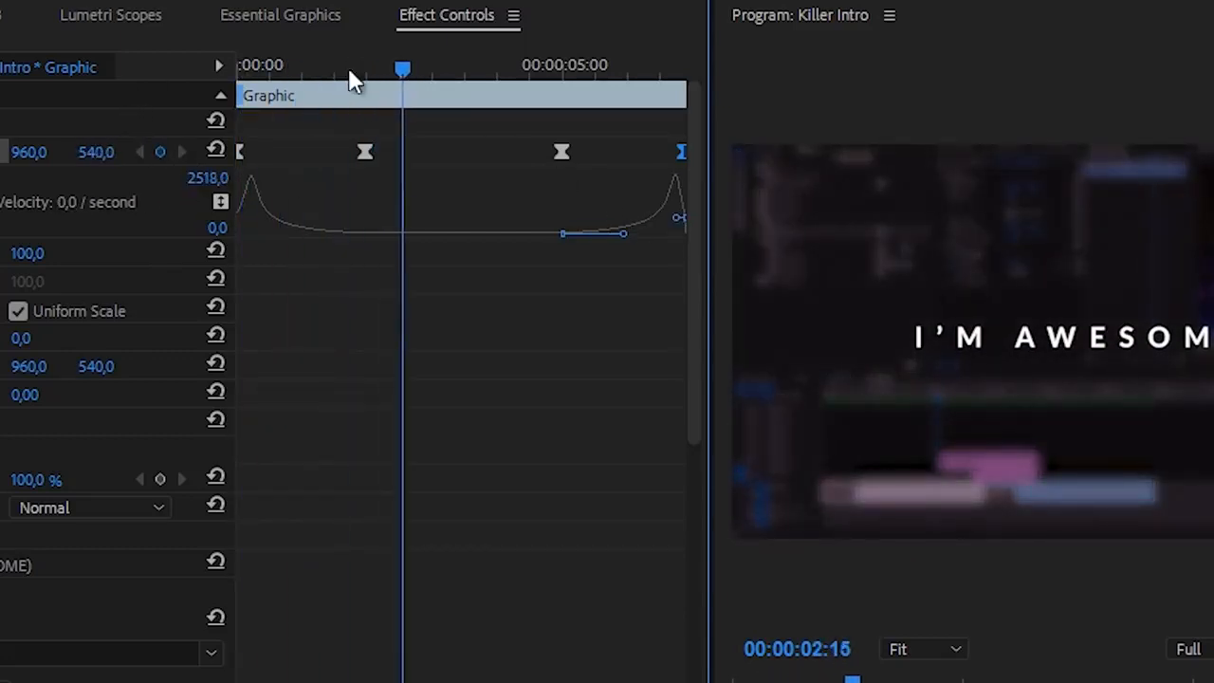
Step: Shorten the velocity handles before the 00:00:02:00 and after the 00:00:05:00 Position keyframes to soften both peaks, and preview from the start
{"action": "left_click", "coordinate": [316, 67]}
{"action": "left_click", "coordinate": [365, 153]}
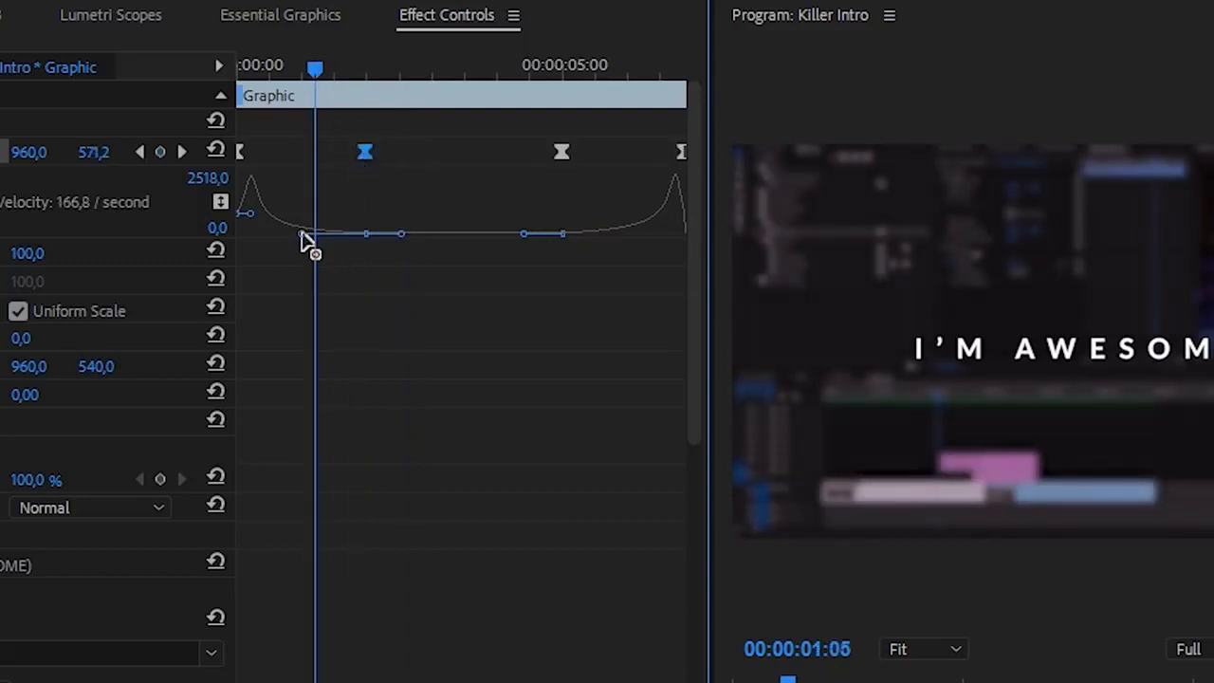
{"action": "left_click_drag", "start_coordinate": [306, 238], "coordinate": [317, 244]}
{"action": "left_click", "coordinate": [562, 234]}
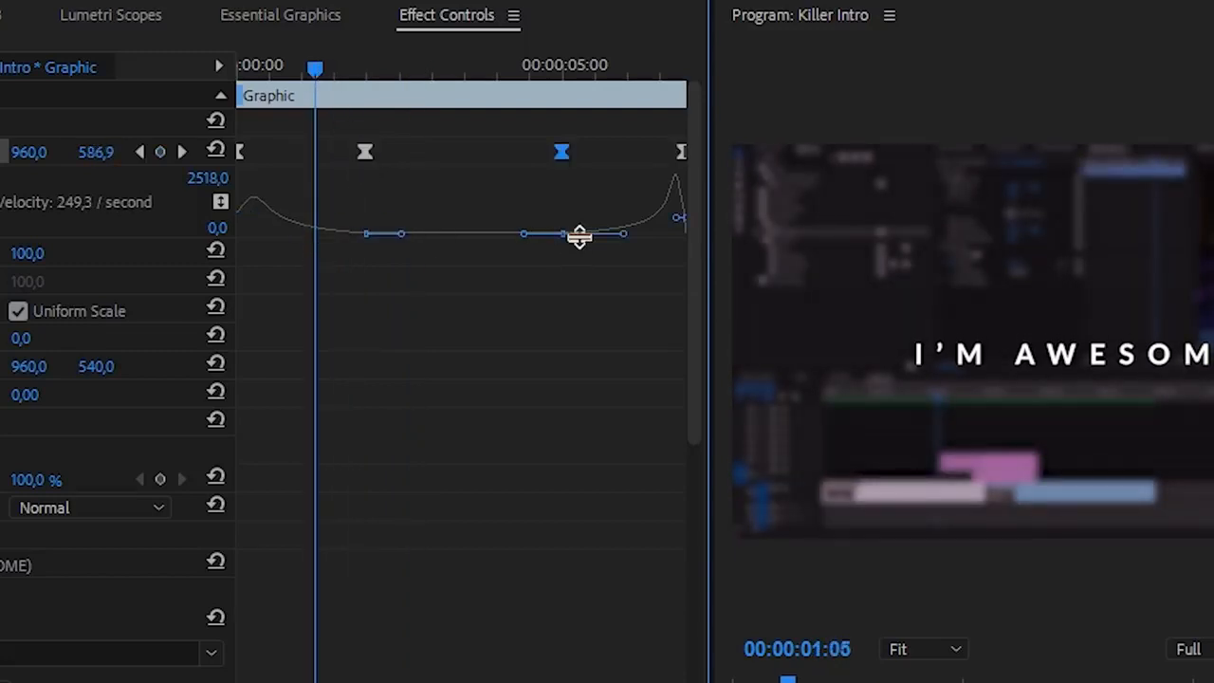
{"action": "left_click_drag", "start_coordinate": [624, 234], "coordinate": [617, 237]}
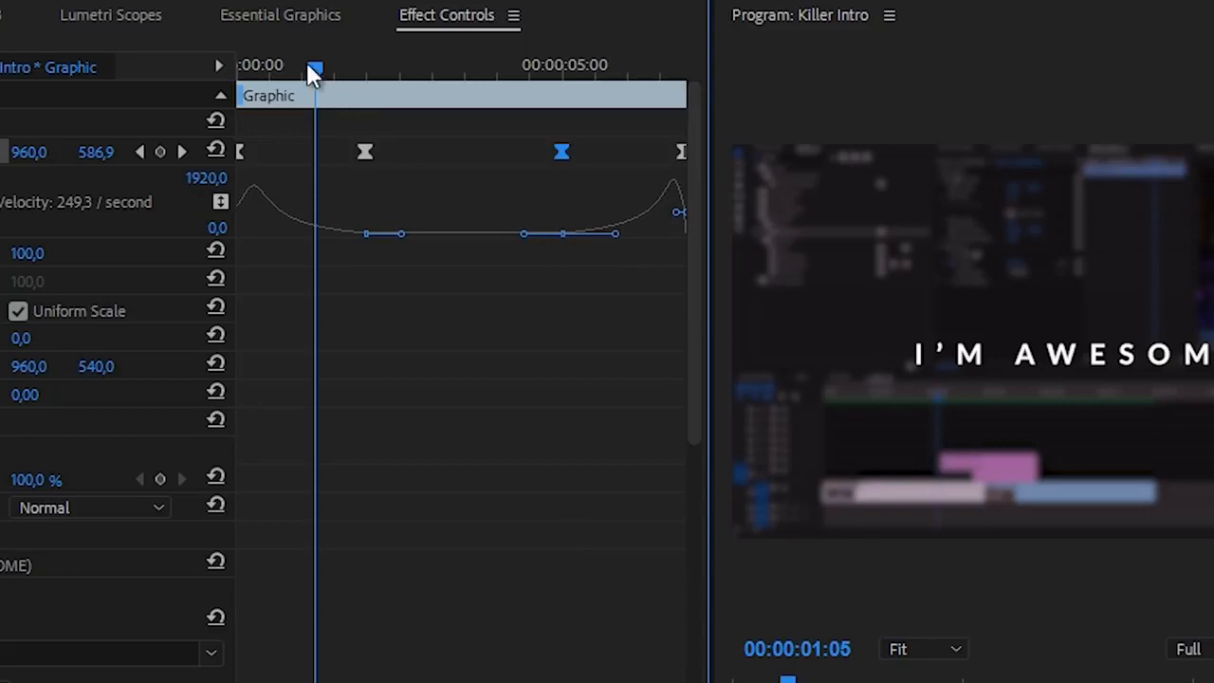
{"action": "key", "text": "Home"}
{"action": "key", "text": "space"}
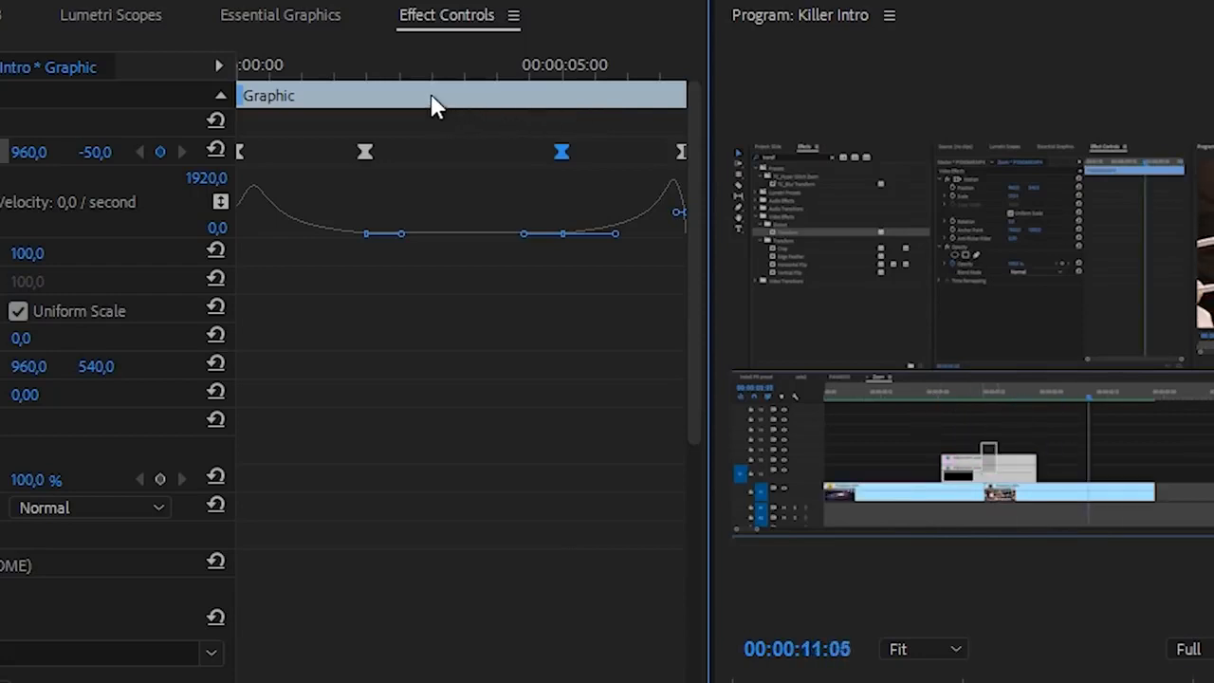
{"action": "left_click", "coordinate": [417, 68]}
{"action": "key", "text": "Home"}
{"action": "key", "text": "space"}
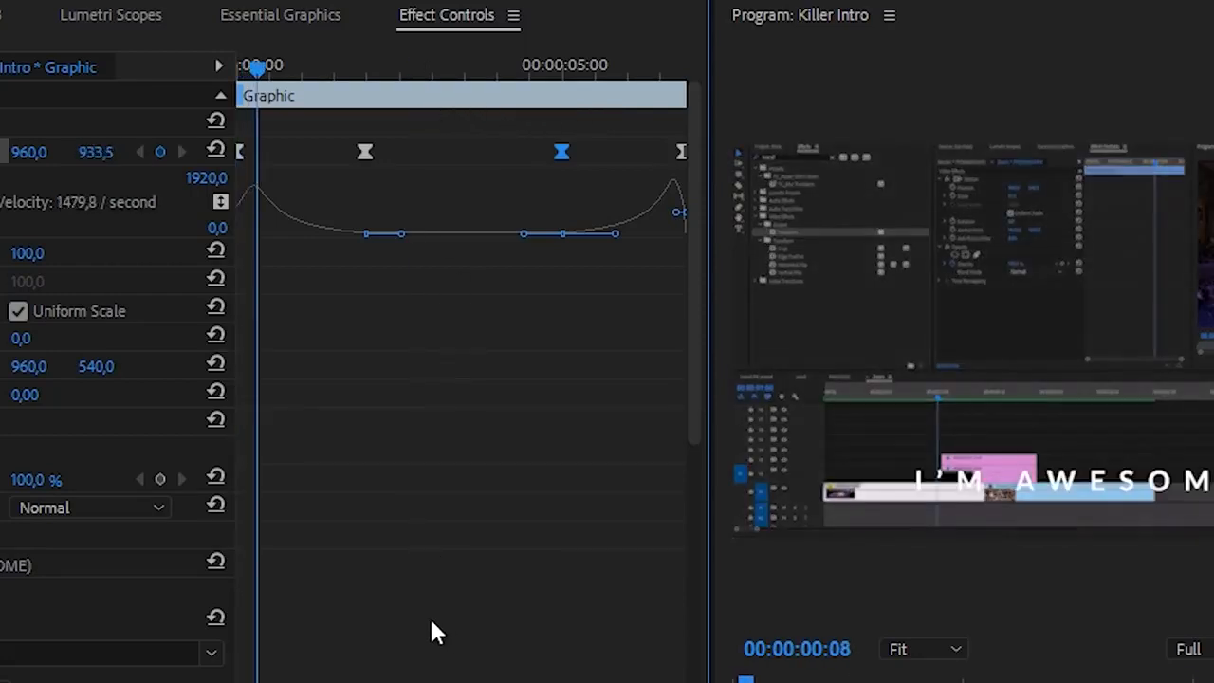
{"action": "key", "text": "space"}
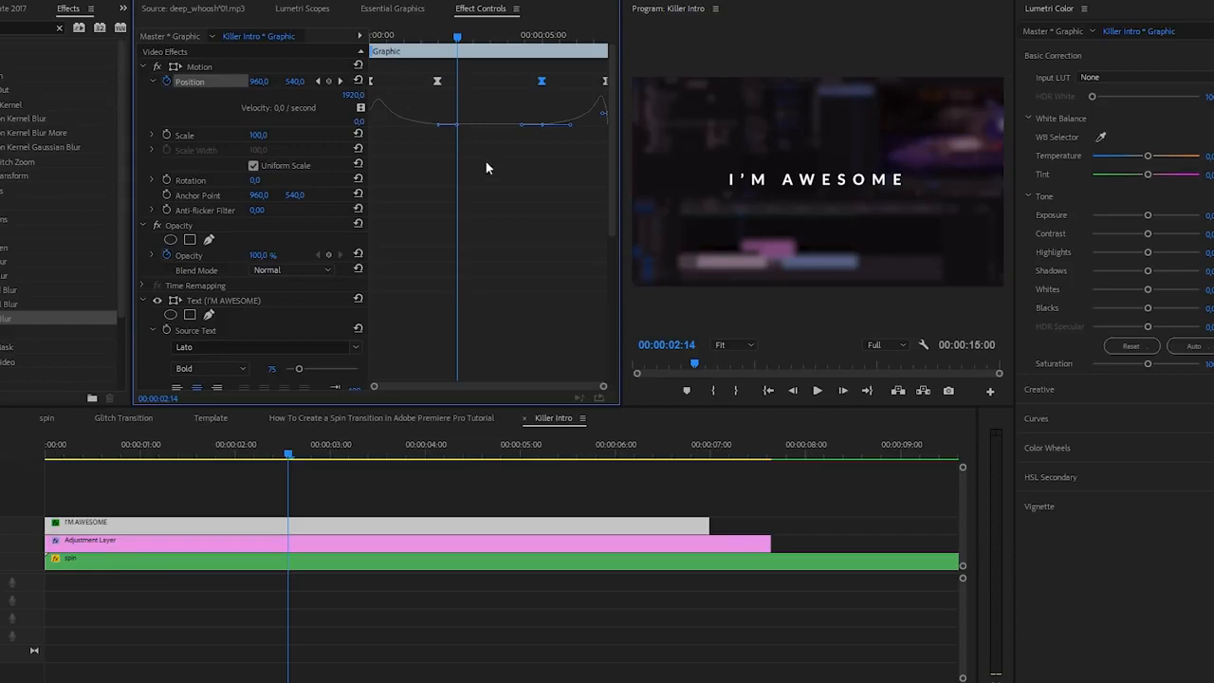
Step: Try extending the end of the I'M AWESOME clip to just before 00:00:09:00, and undo the extension
{"action": "left_click_drag", "start_coordinate": [710, 525], "coordinate": [889, 525]}
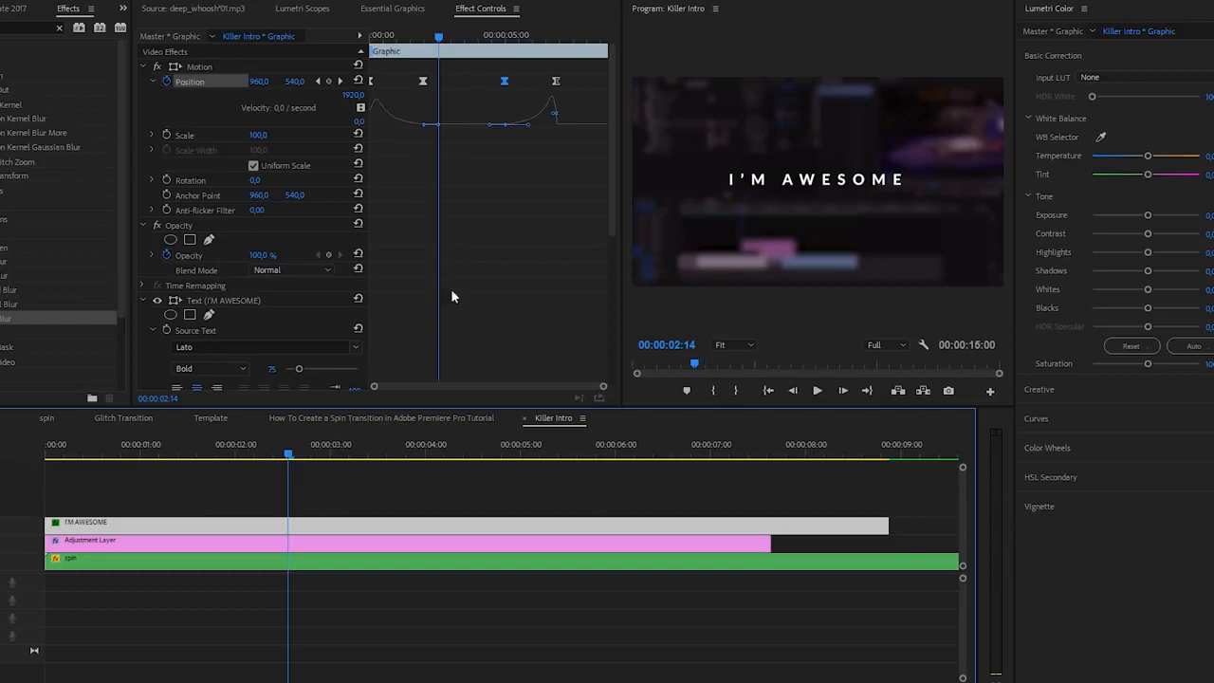
{"action": "key", "text": "ctrl+z"}
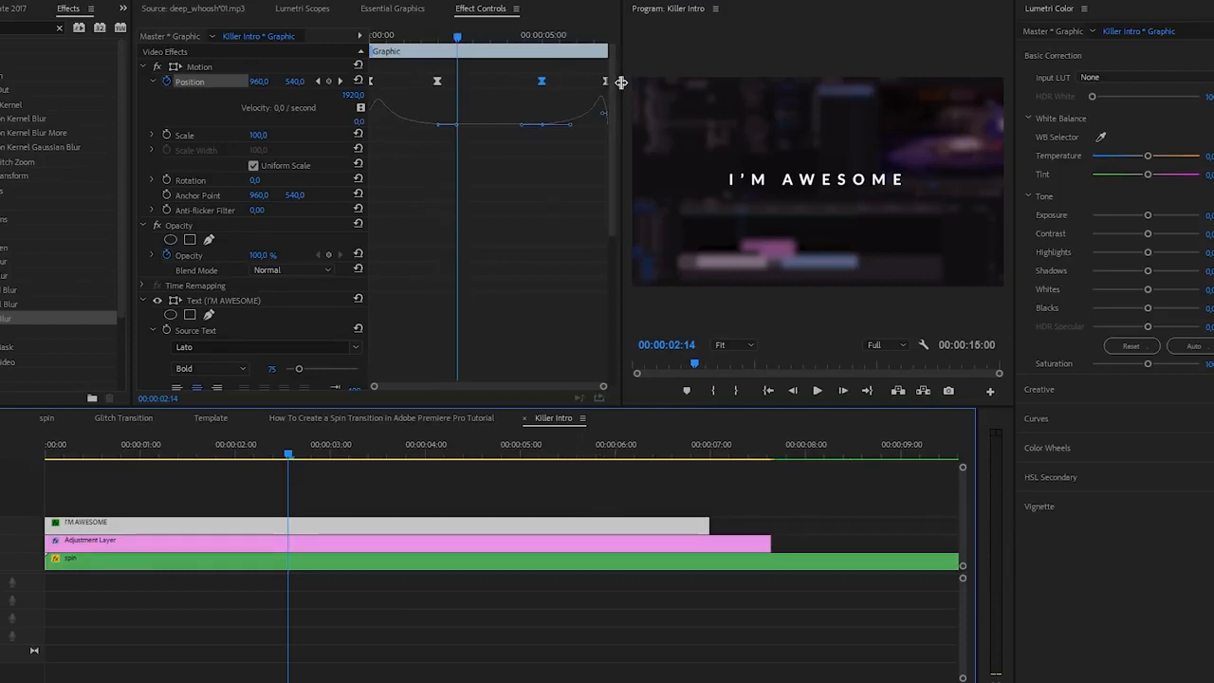
Step: Mark an intro range of about 00:00:02:06 and an outro range of about 00:00:02:04 on the I'M AWESOME graphic to protect its keyframes
{"action": "left_click_drag", "start_coordinate": [621, 82], "coordinate": [681, 85]}
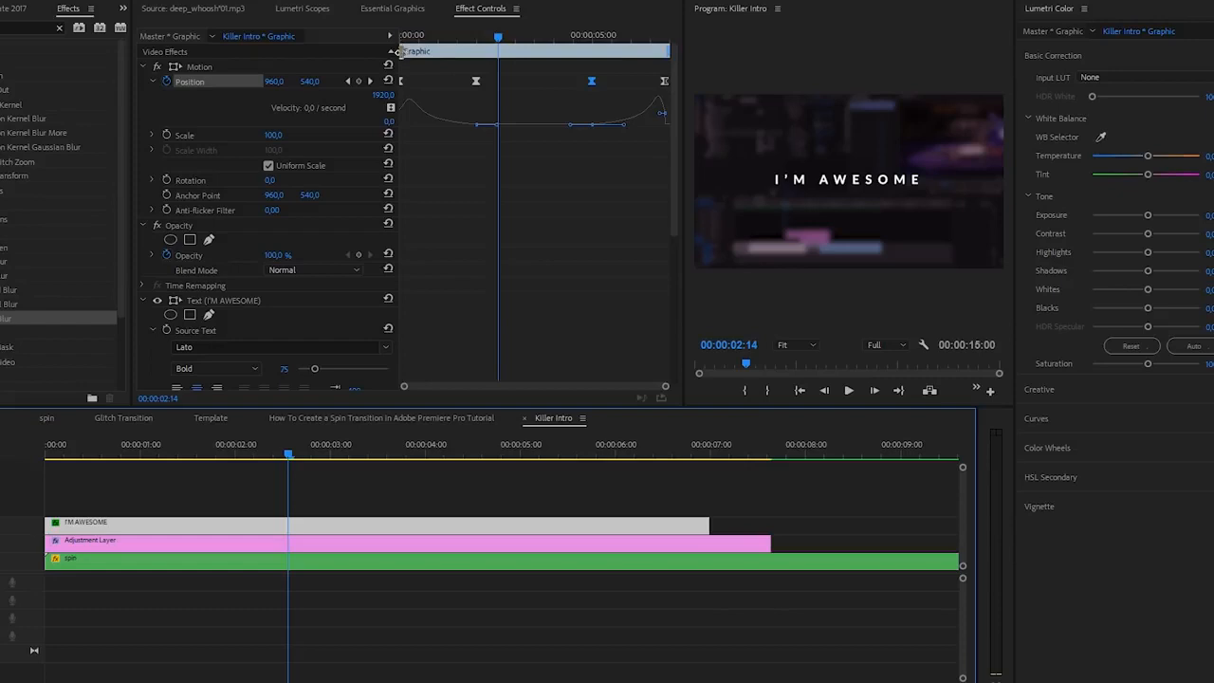
{"action": "mouse_move", "coordinate": [401, 50]}
{"action": "left_mouse_down"}
{"action": "mouse_move", "coordinate": [512, 52]}
{"action": "mouse_move", "coordinate": [499, 53]}
{"action": "left_mouse_up"}
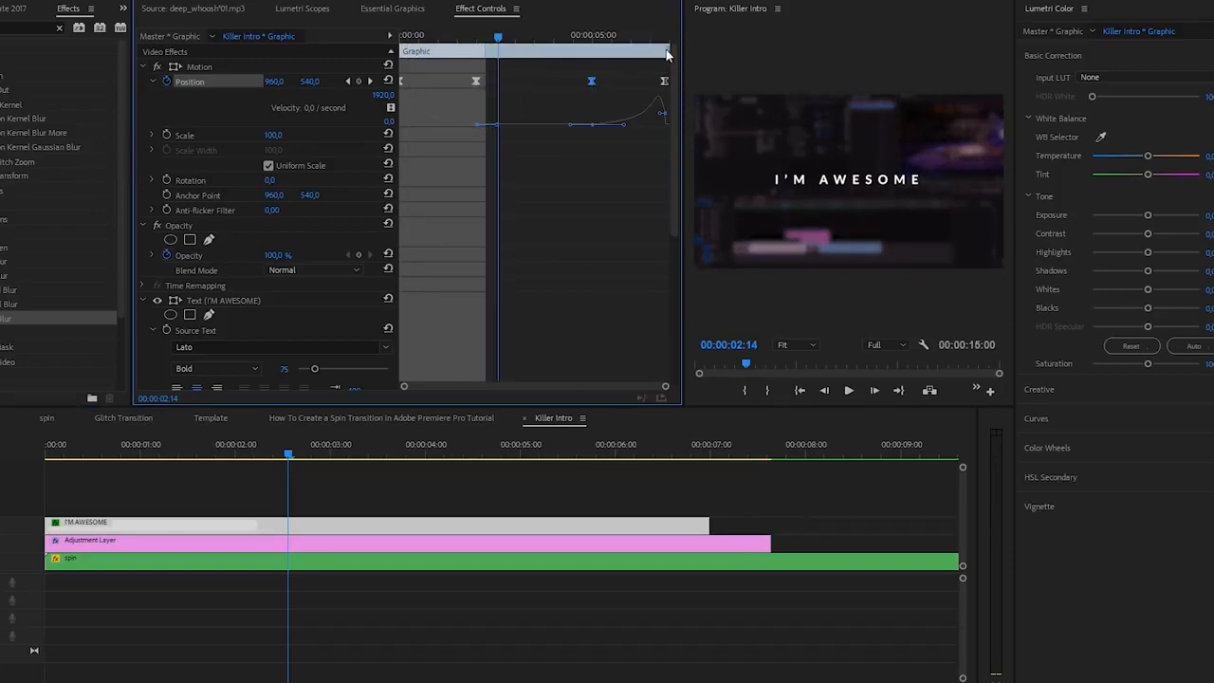
{"action": "left_click_drag", "start_coordinate": [668, 51], "coordinate": [587, 54]}
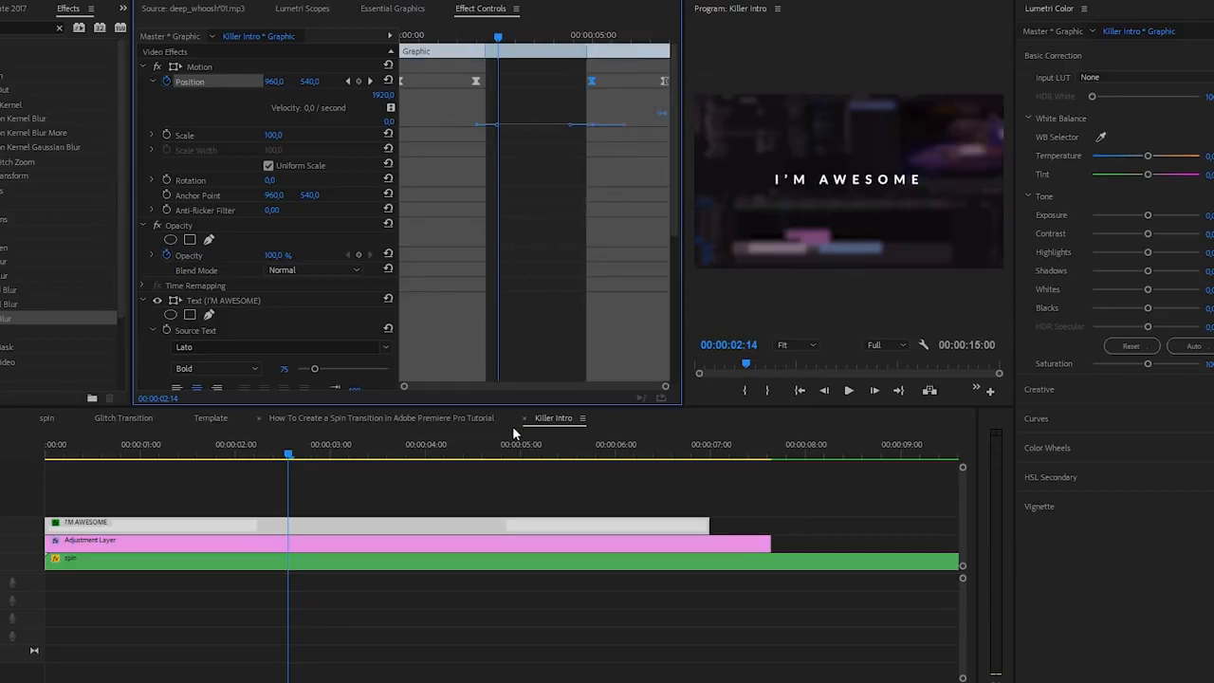
Step: Try shortening the end of the I'M AWESOME clip in the timeline, and undo the trim
{"action": "scroll", "coordinate": [558, 494], "scroll_direction": "down", "scroll_amount": 3}
{"action": "mouse_move", "coordinate": [396, 524]}
{"action": "left_mouse_down"}
{"action": "mouse_move", "coordinate": [526, 522]}
{"action": "mouse_move", "coordinate": [397, 522]}
{"action": "left_mouse_up"}
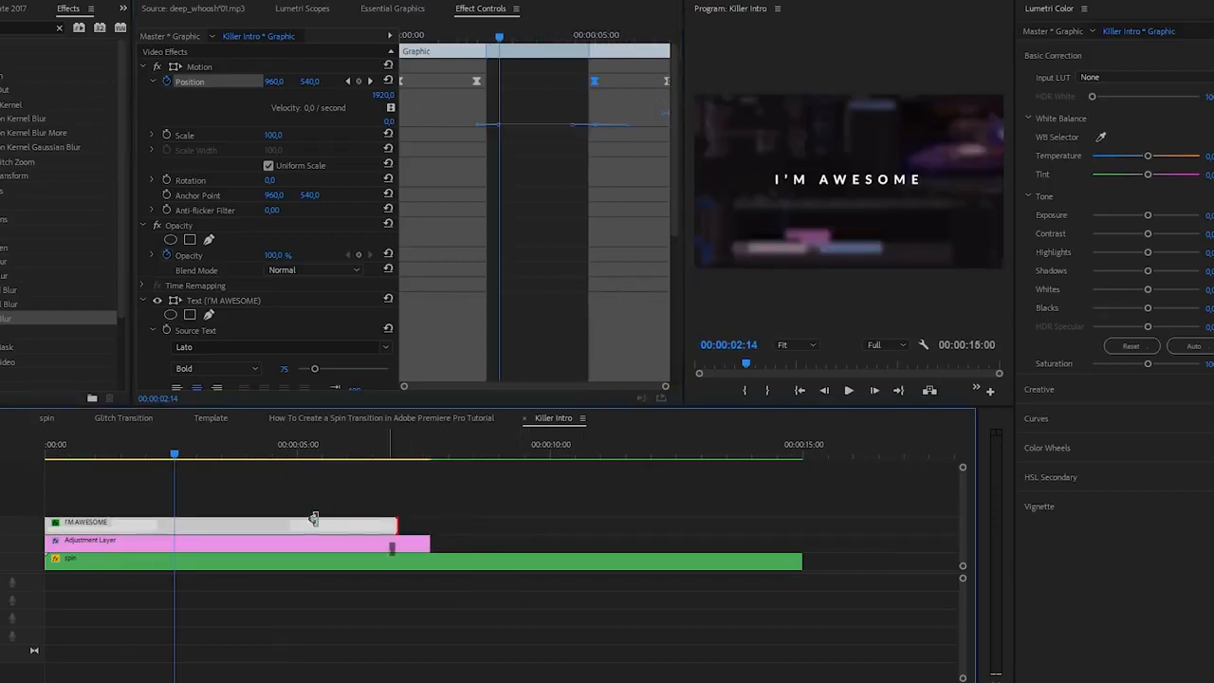
{"action": "left_click_drag", "start_coordinate": [314, 520], "coordinate": [279, 522]}
{"action": "key", "text": "ctrl+z"}
Step: Duplicate the I'M AWESOME clip onto the track above and lower the copy's text to a vertical position of 595
{"action": "left_click_drag", "start_coordinate": [164, 524], "coordinate": [166, 505]}
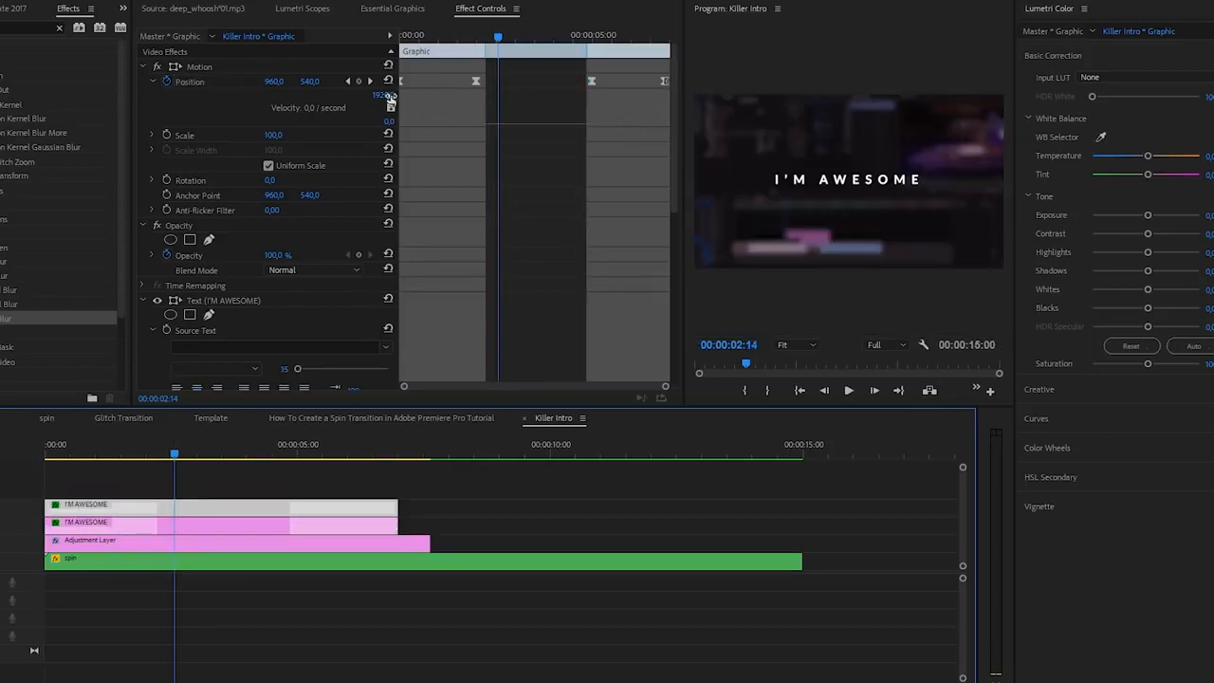
{"action": "left_click", "coordinate": [192, 80]}
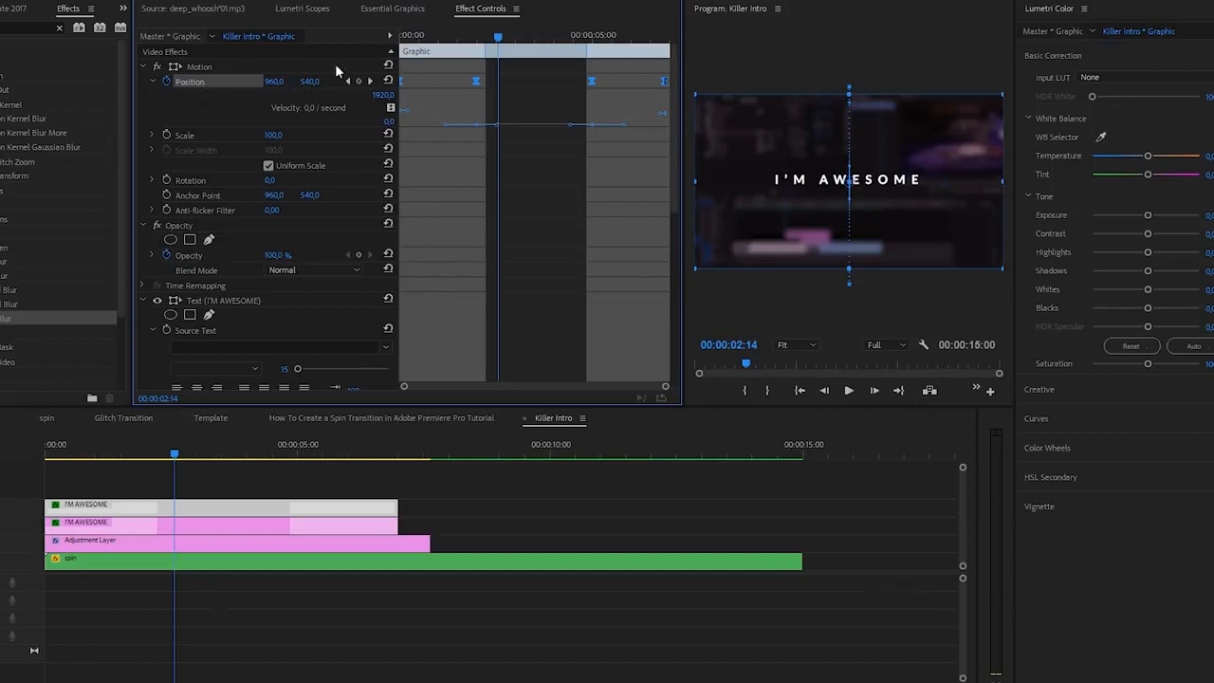
{"action": "left_click", "coordinate": [397, 9]}
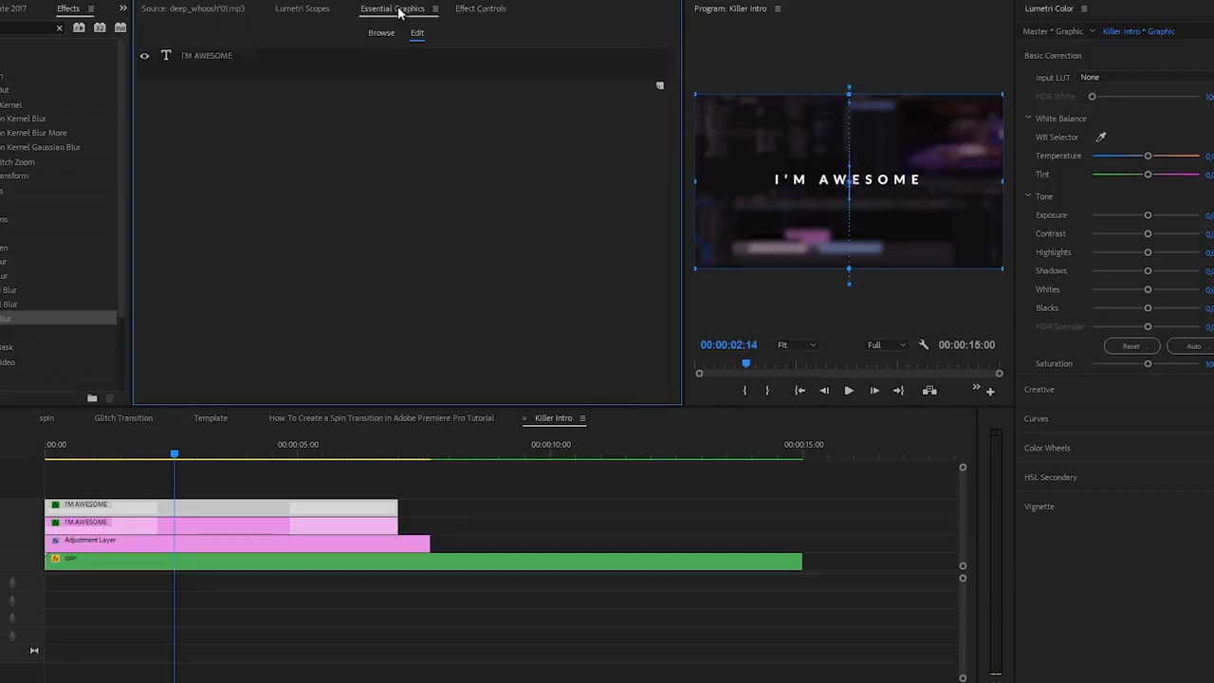
{"action": "left_click", "coordinate": [233, 55]}
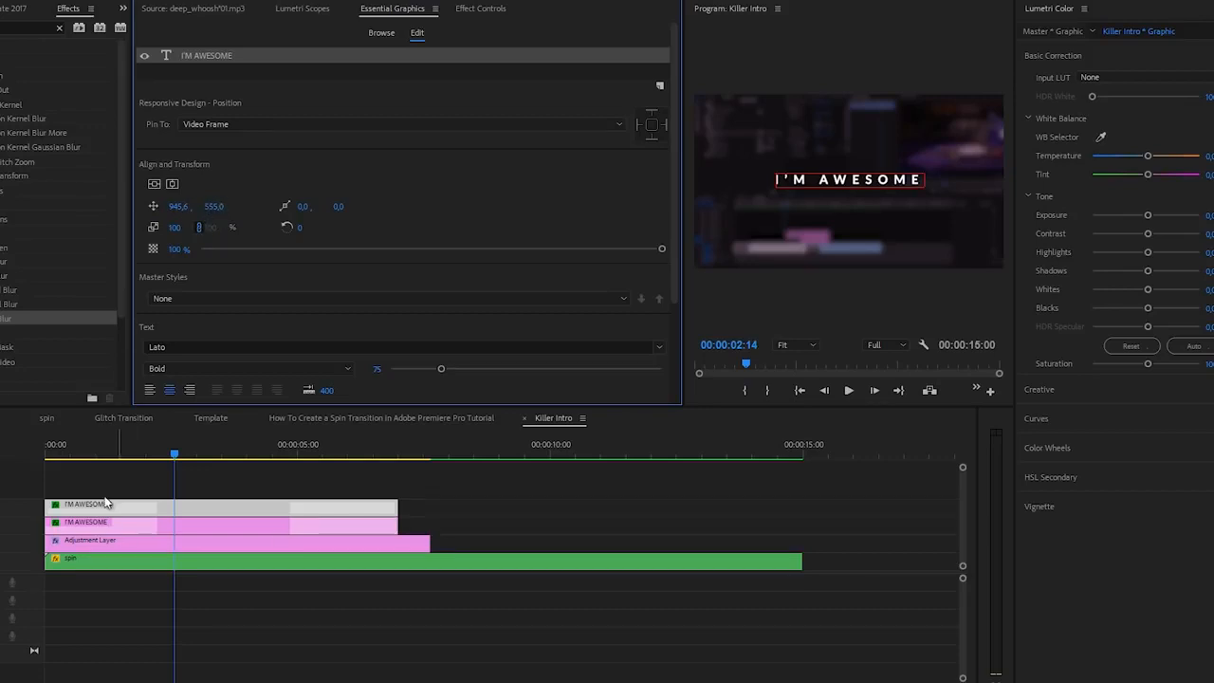
{"action": "left_click_drag", "start_coordinate": [214, 208], "coordinate": [320, 210]}
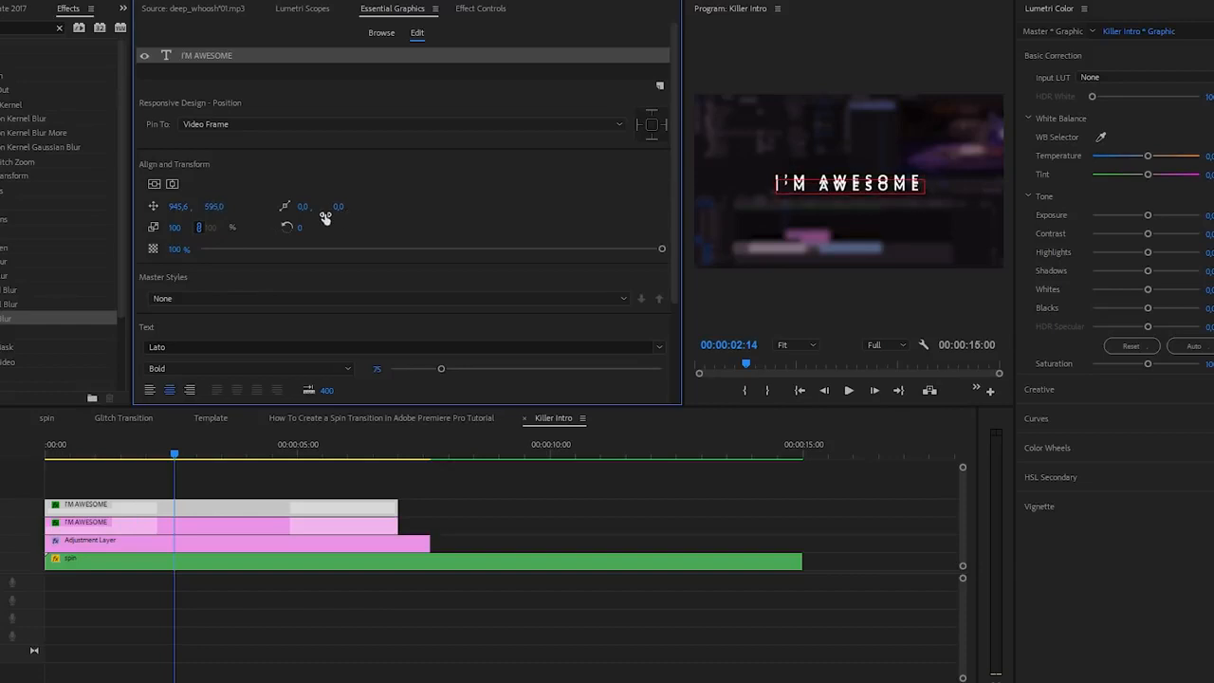
Step: Raise the original I'M AWESOME text to a vertical position of 532
{"action": "left_click", "coordinate": [166, 528]}
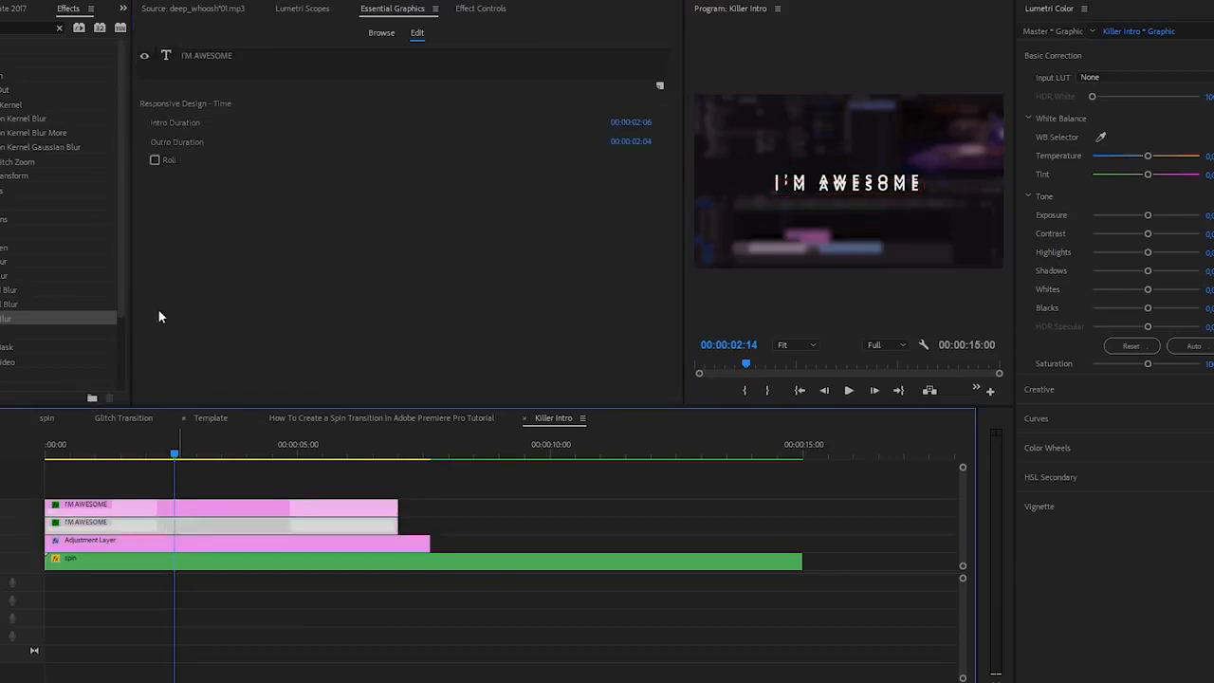
{"action": "left_click", "coordinate": [205, 55]}
{"action": "left_click_drag", "start_coordinate": [214, 205], "coordinate": [200, 206]}
Step: Set the duplicated title's font style to Light, its font size to 61 and its tracking to 1000
{"action": "left_click", "coordinate": [172, 523]}
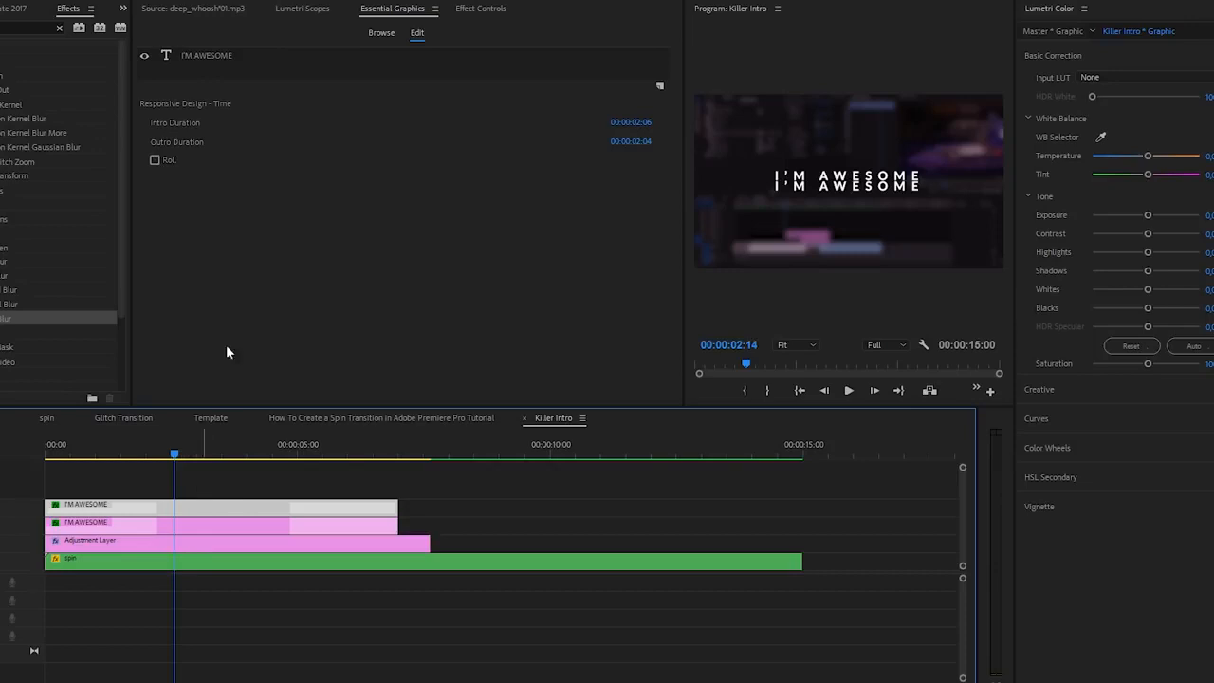
{"action": "left_click", "coordinate": [216, 55]}
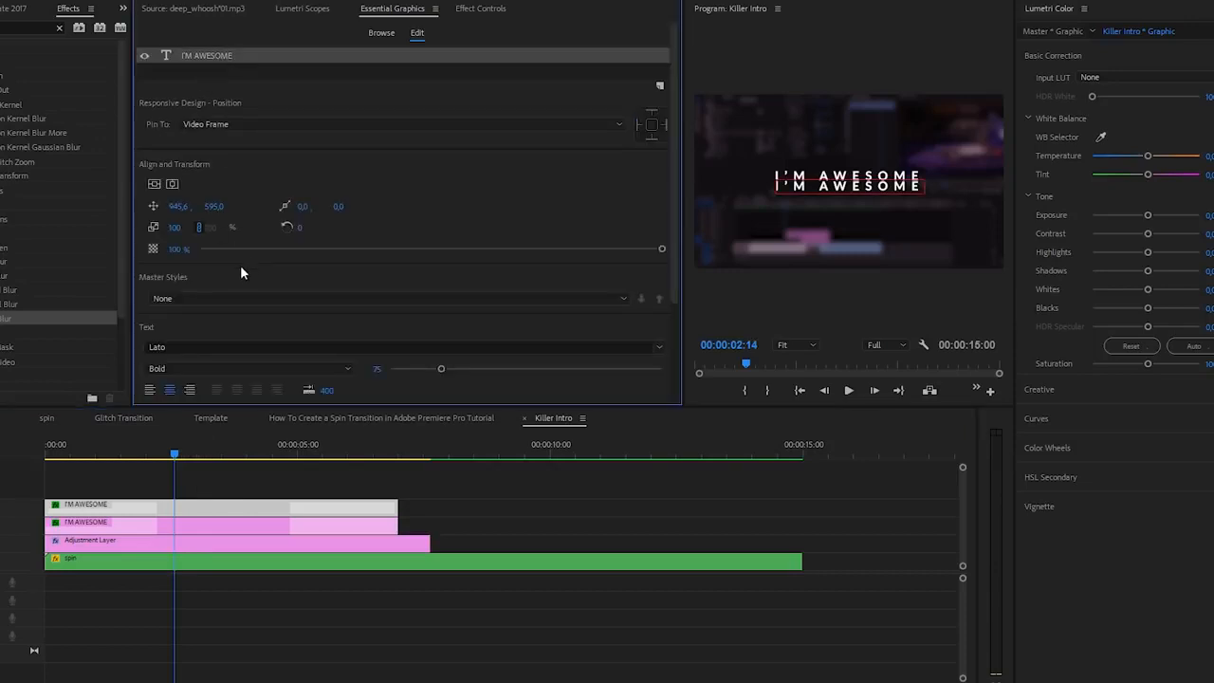
{"action": "left_click", "coordinate": [181, 369]}
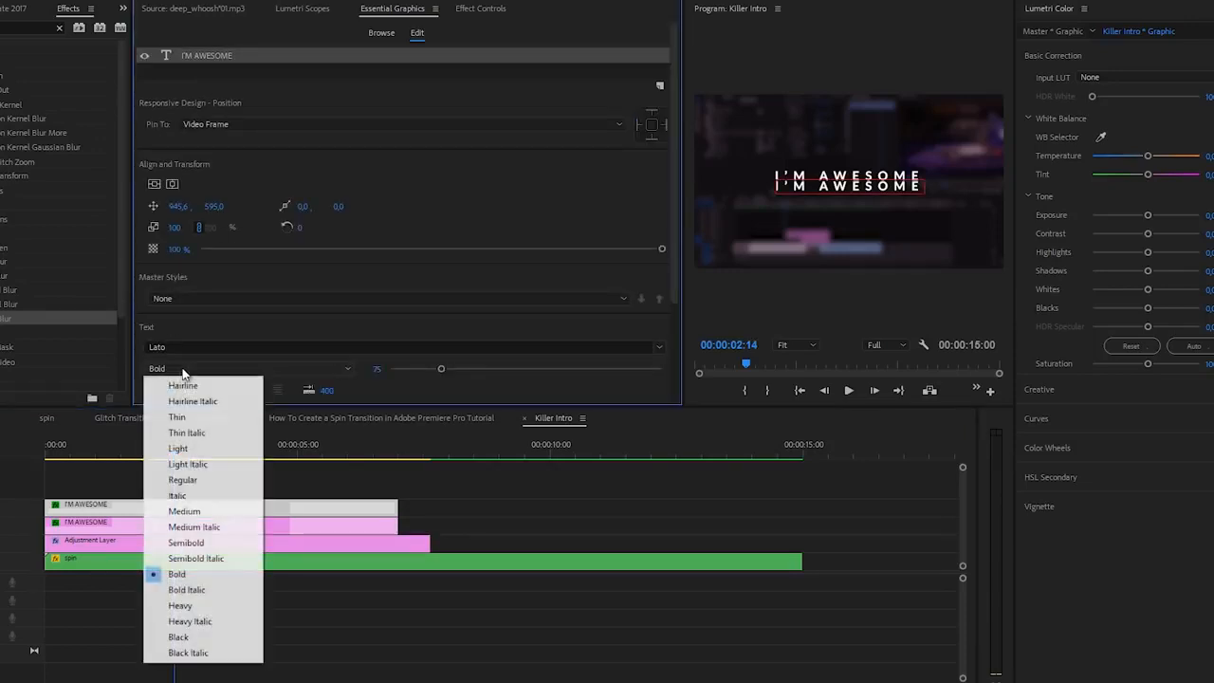
{"action": "left_click", "coordinate": [180, 449]}
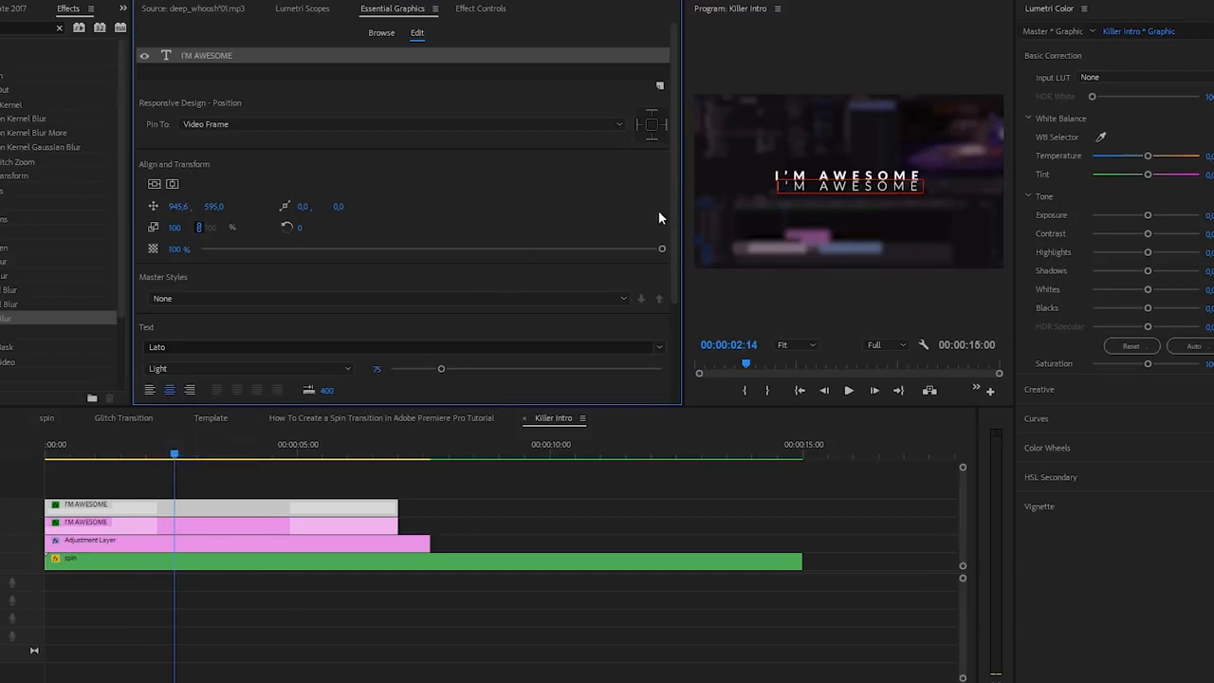
{"action": "scroll", "coordinate": [675, 242], "scroll_direction": "down", "scroll_amount": 3}
{"action": "left_click_drag", "start_coordinate": [438, 283], "coordinate": [431, 282]}
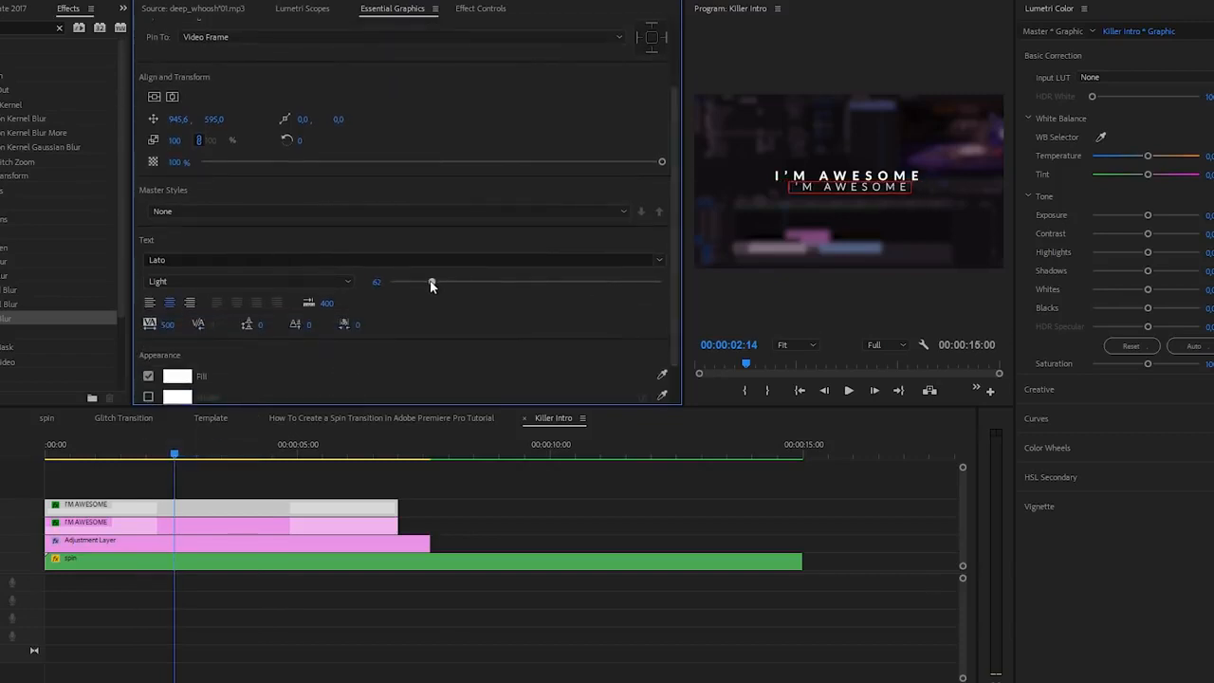
{"action": "left_click", "coordinate": [168, 324]}
{"action": "type", "text": "1000"}
{"action": "key", "text": "Return"}
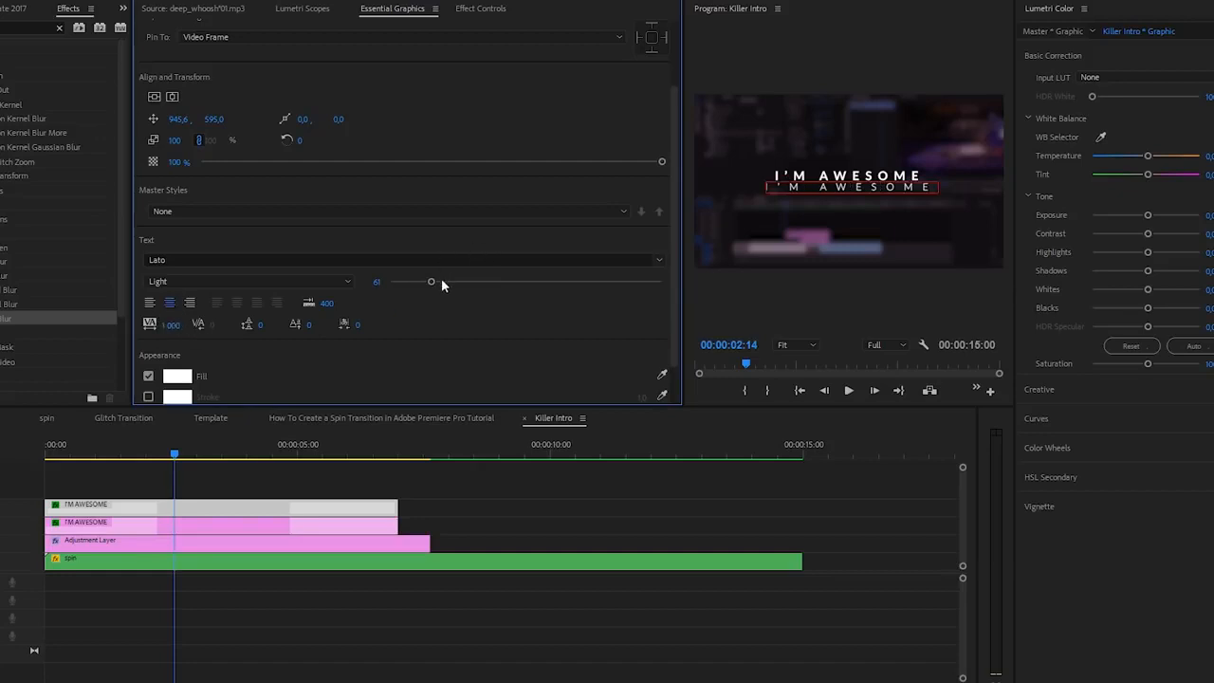
Step: Replace the duplicated title's text with "SUBSCRIBE FOR MORE"
{"action": "left_click", "coordinate": [848, 187]}
{"action": "key", "text": "BackSpace"}
{"action": "type", "text": "SUBSCRIBE FOR MORE"}
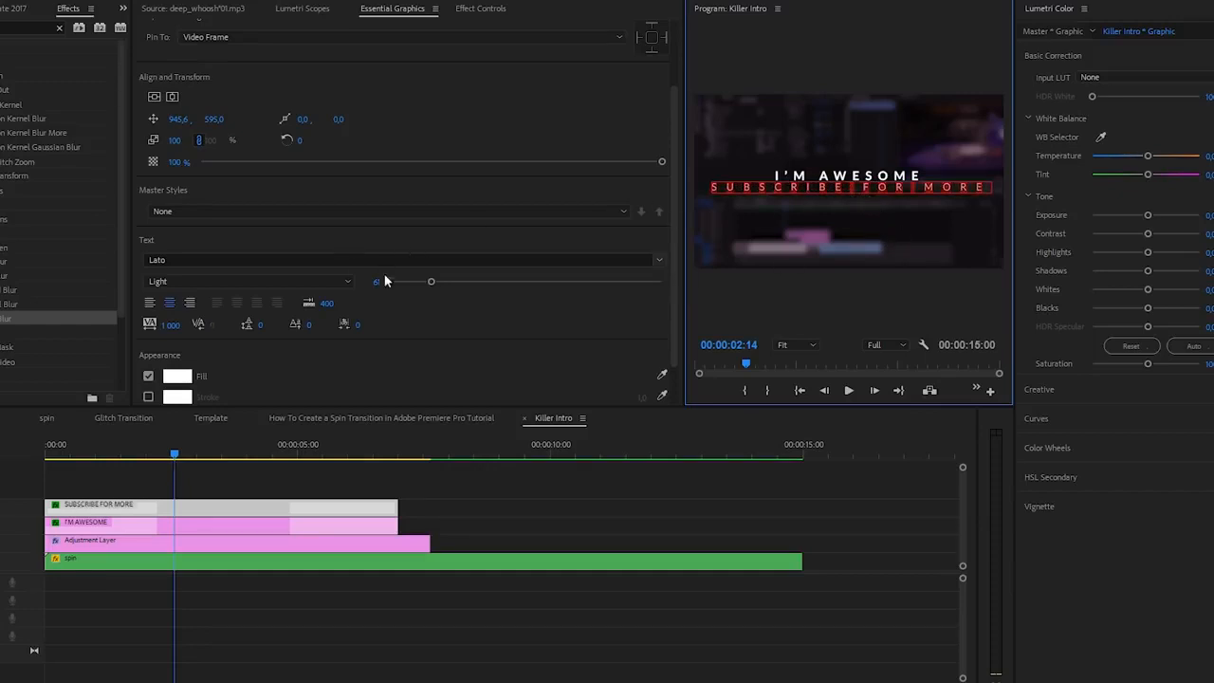
Step: Reduce the SUBSCRIBE FOR MORE text to font size 50 and set its tracking to 750
{"action": "left_click_drag", "start_coordinate": [431, 282], "coordinate": [424, 282]}
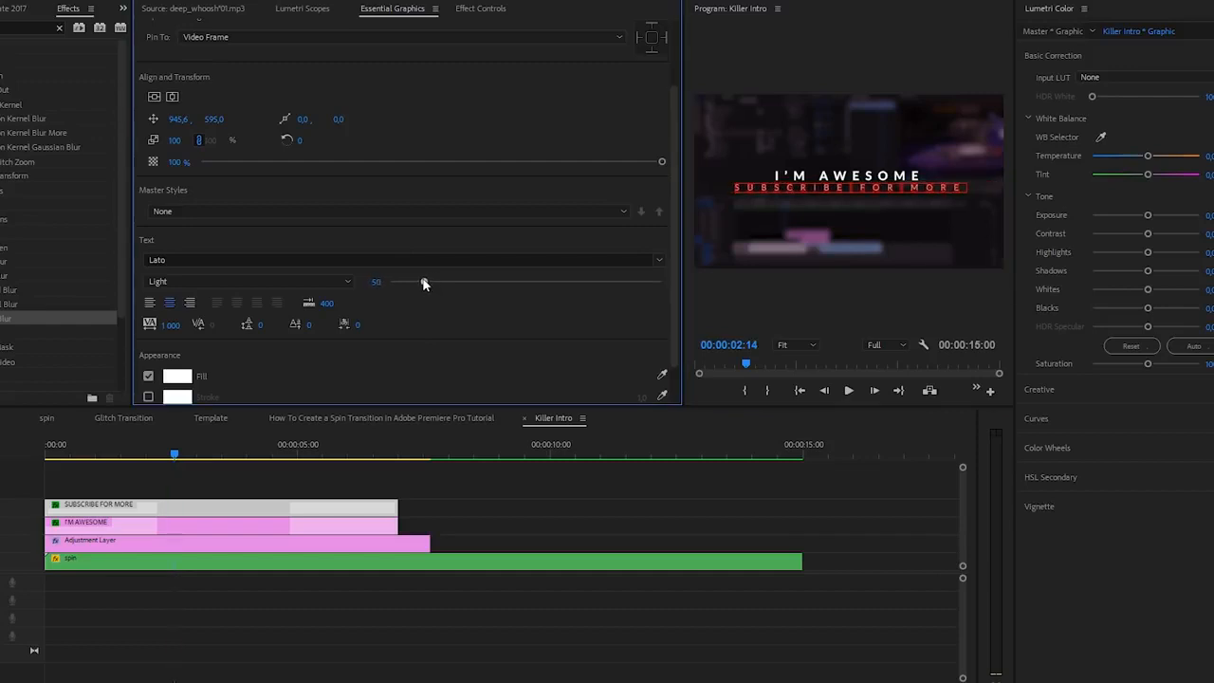
{"action": "left_click", "coordinate": [825, 183]}
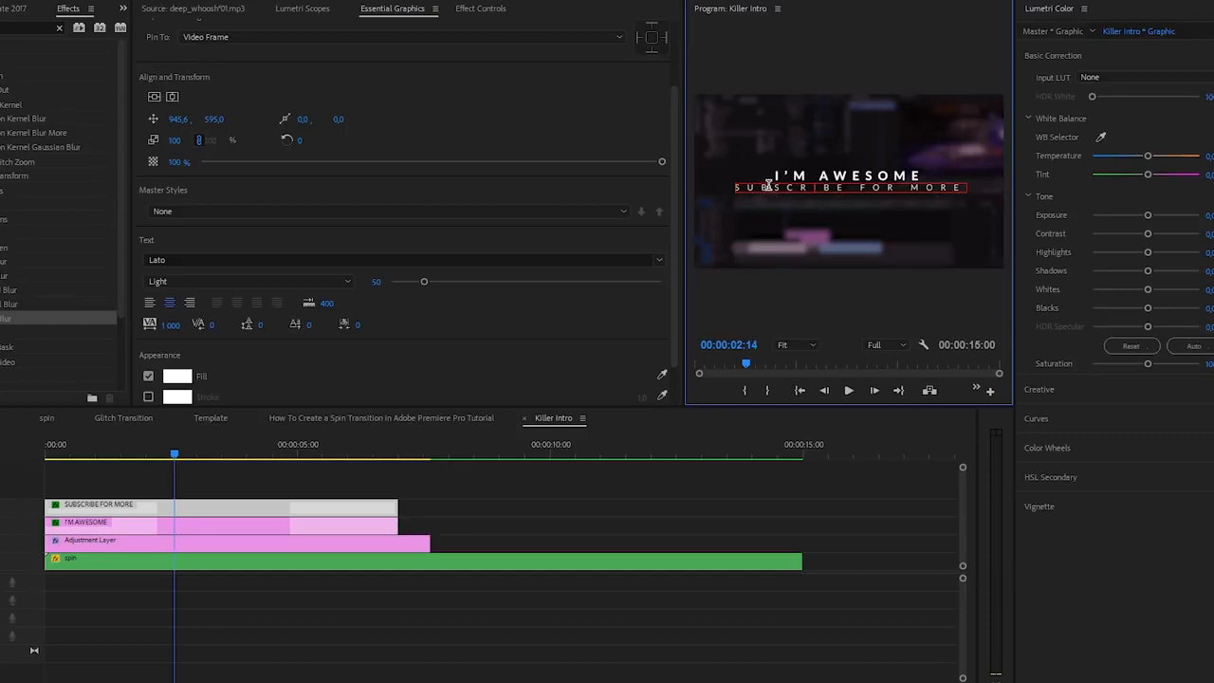
{"action": "key", "text": "ctrl+a"}
{"action": "left_click", "coordinate": [173, 325]}
{"action": "type", "text": "7"}
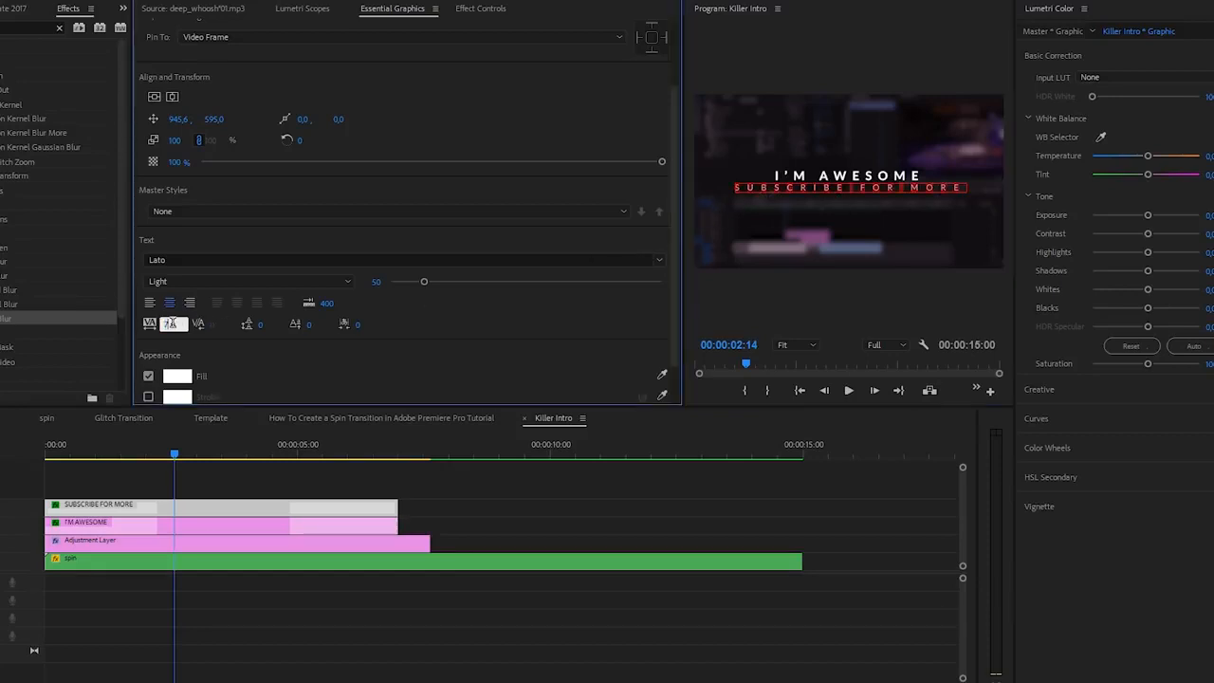
{"action": "type", "text": "50"}
{"action": "key", "text": "Return"}
{"action": "left_click", "coordinate": [805, 185]}
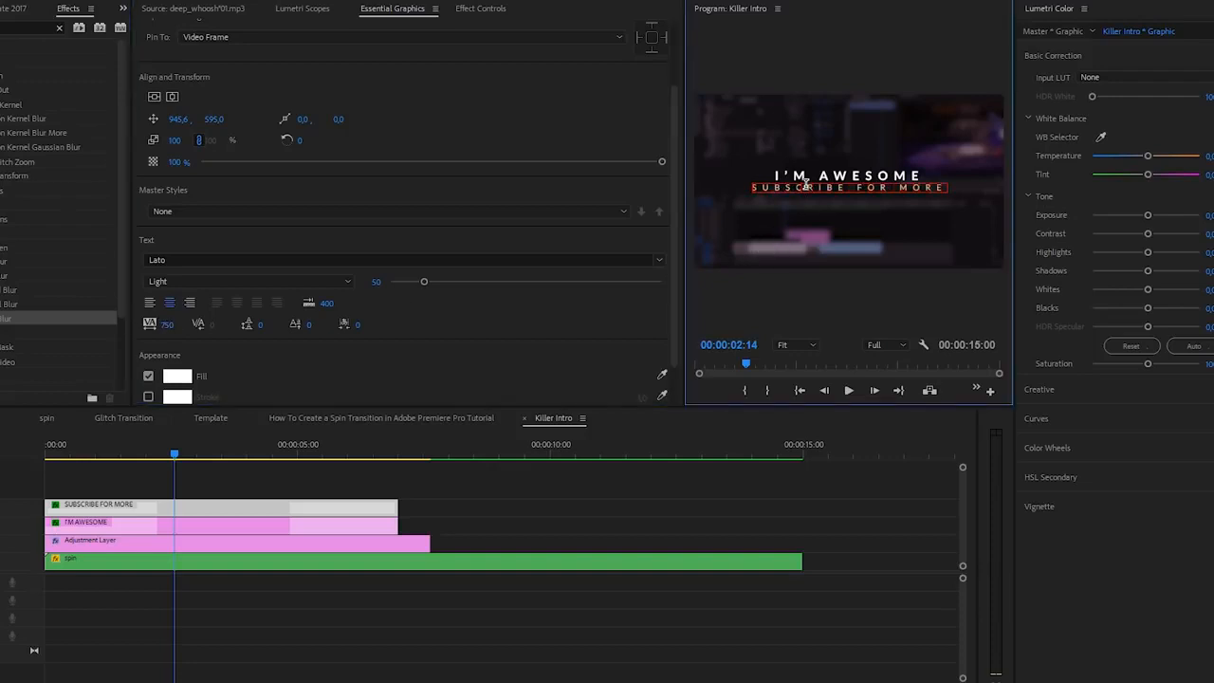
Step: Enlarge the original I'M AWESOME text to font size 100 to match the width of the line below
{"action": "left_click", "coordinate": [218, 525]}
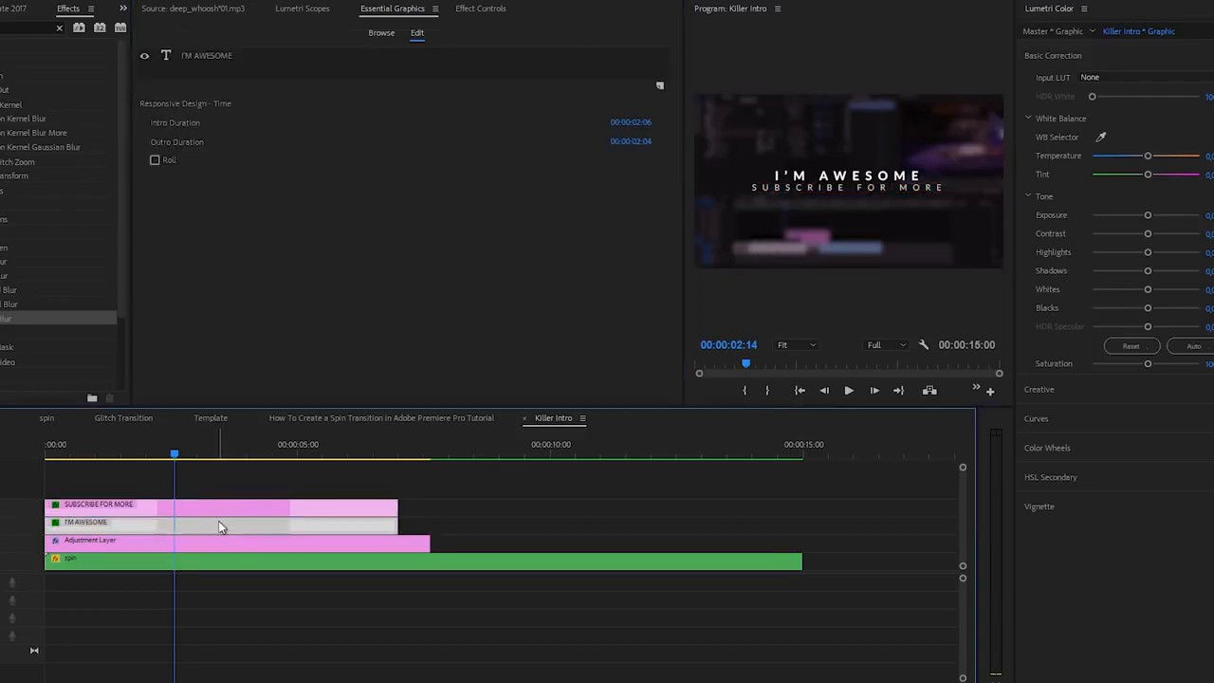
{"action": "left_click", "coordinate": [221, 54]}
{"action": "left_click_drag", "start_coordinate": [442, 371], "coordinate": [461, 370]}
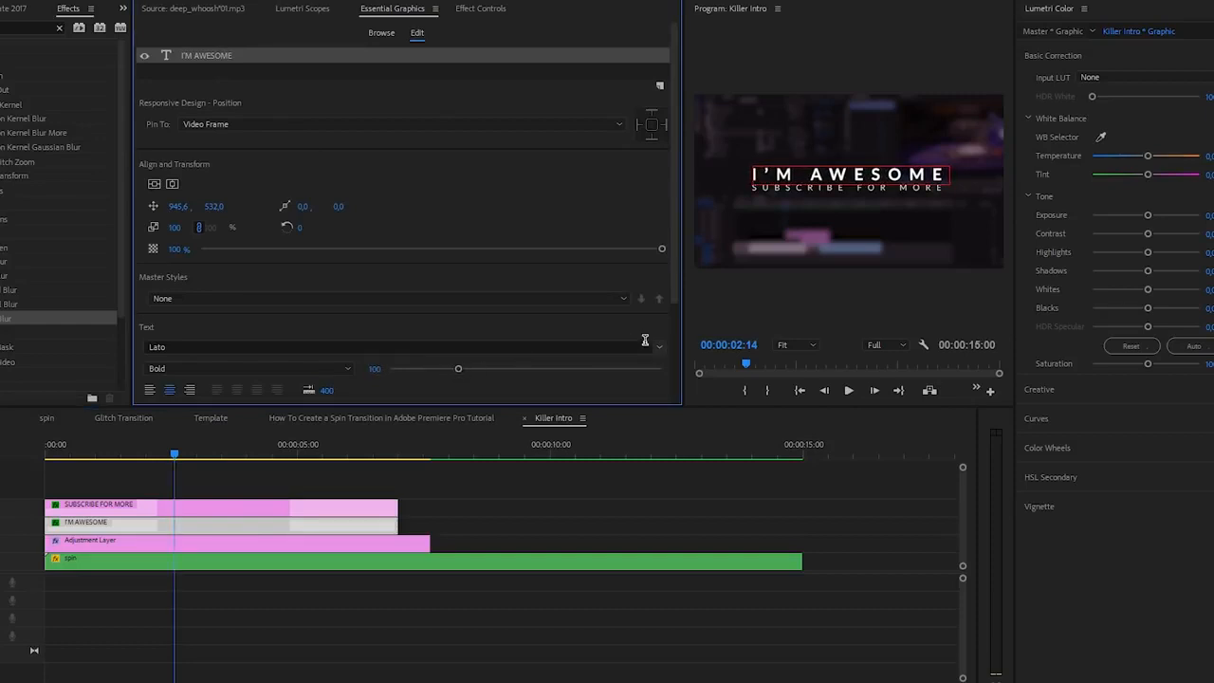
{"action": "left_click", "coordinate": [560, 472]}
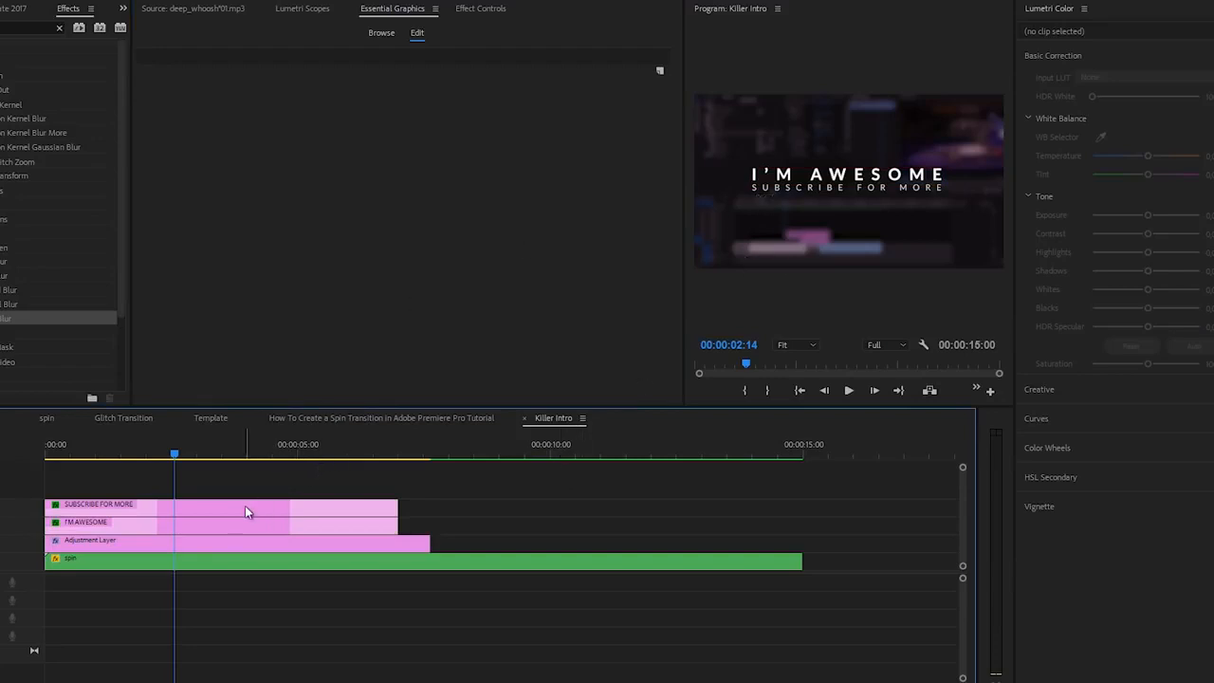
Step: Preview both title lines from the start of the sequence and select the SUBSCRIBE FOR MORE clip
{"action": "left_click_drag", "start_coordinate": [175, 455], "coordinate": [26, 473]}
{"action": "key", "text": "space"}
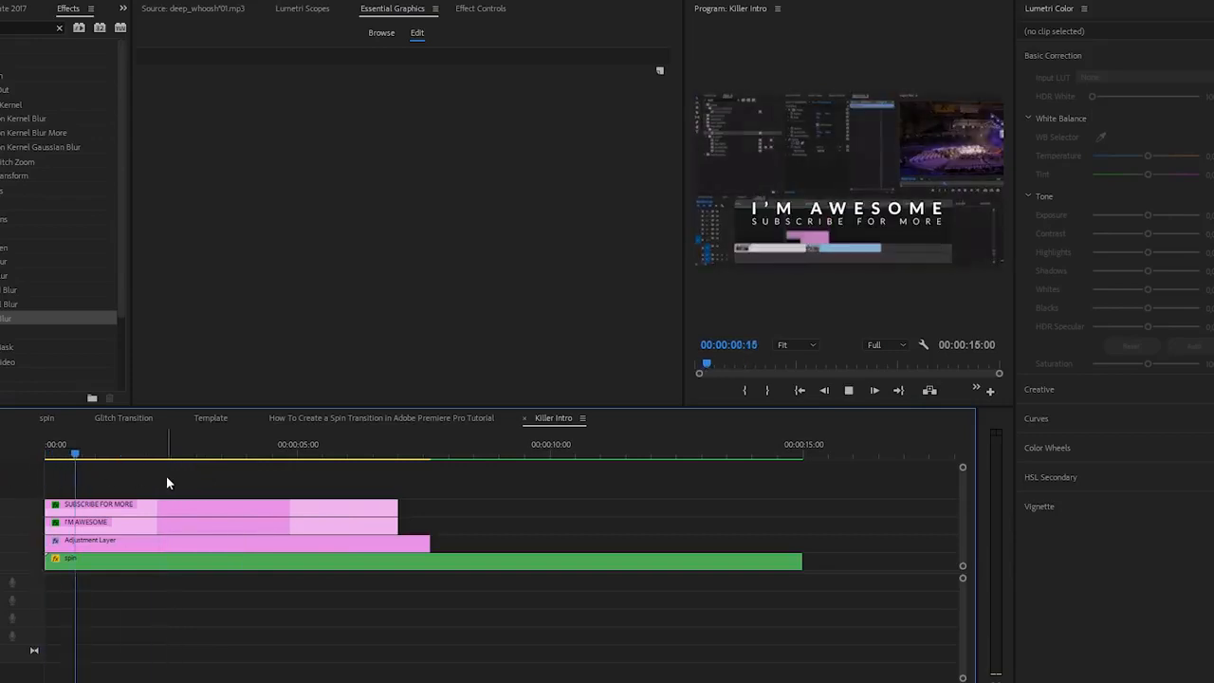
{"action": "key", "text": "space"}
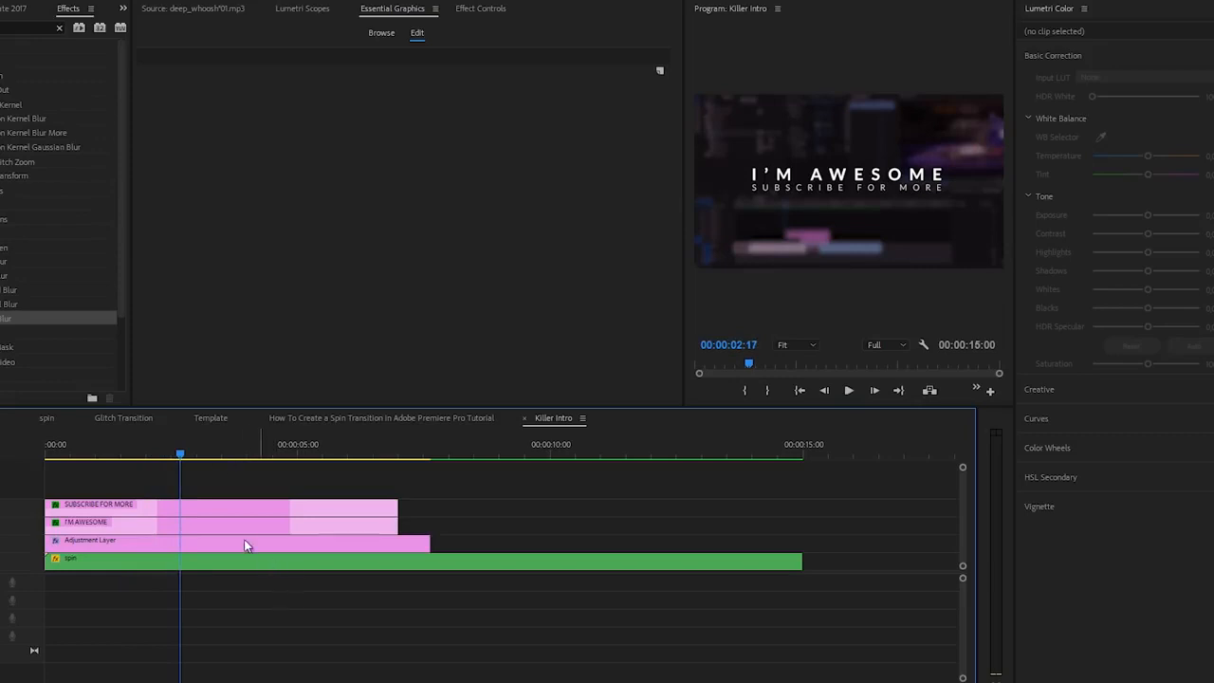
{"action": "left_click", "coordinate": [225, 508]}
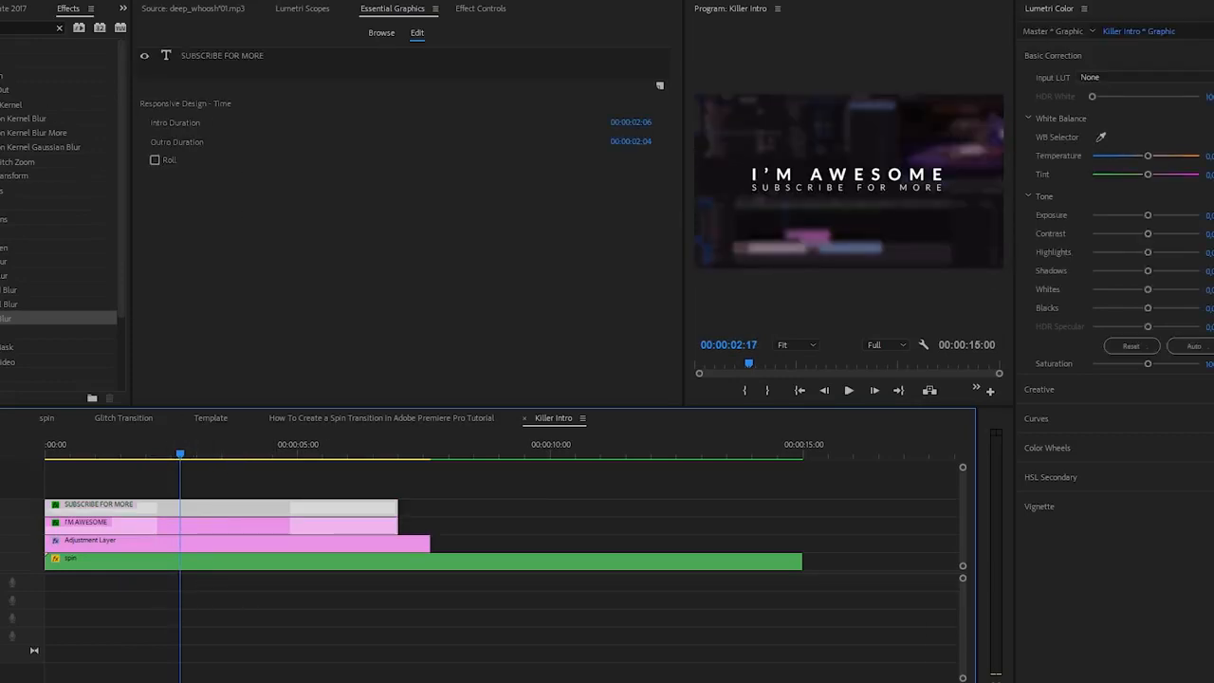
Step: Draw a rectangular outline around both title lines, centre it in the frame and set its vertical position to 389
{"action": "left_click", "coordinate": [2, 131]}
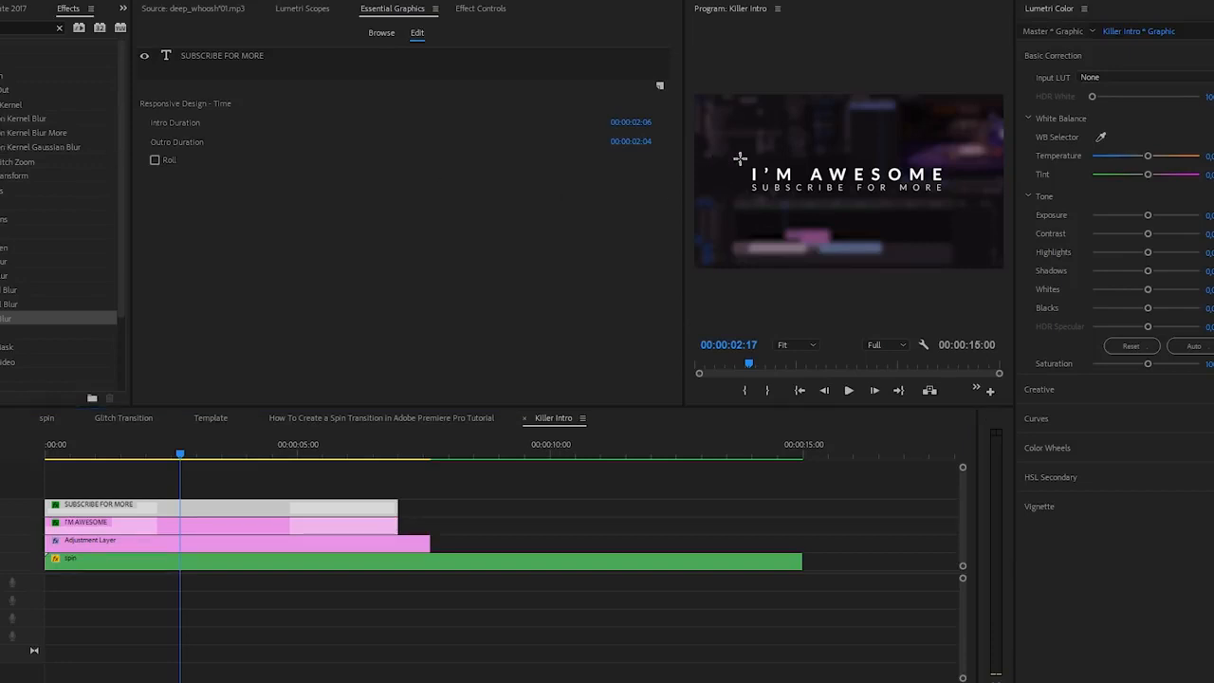
{"action": "left_click_drag", "start_coordinate": [919, 202], "coordinate": [960, 202]}
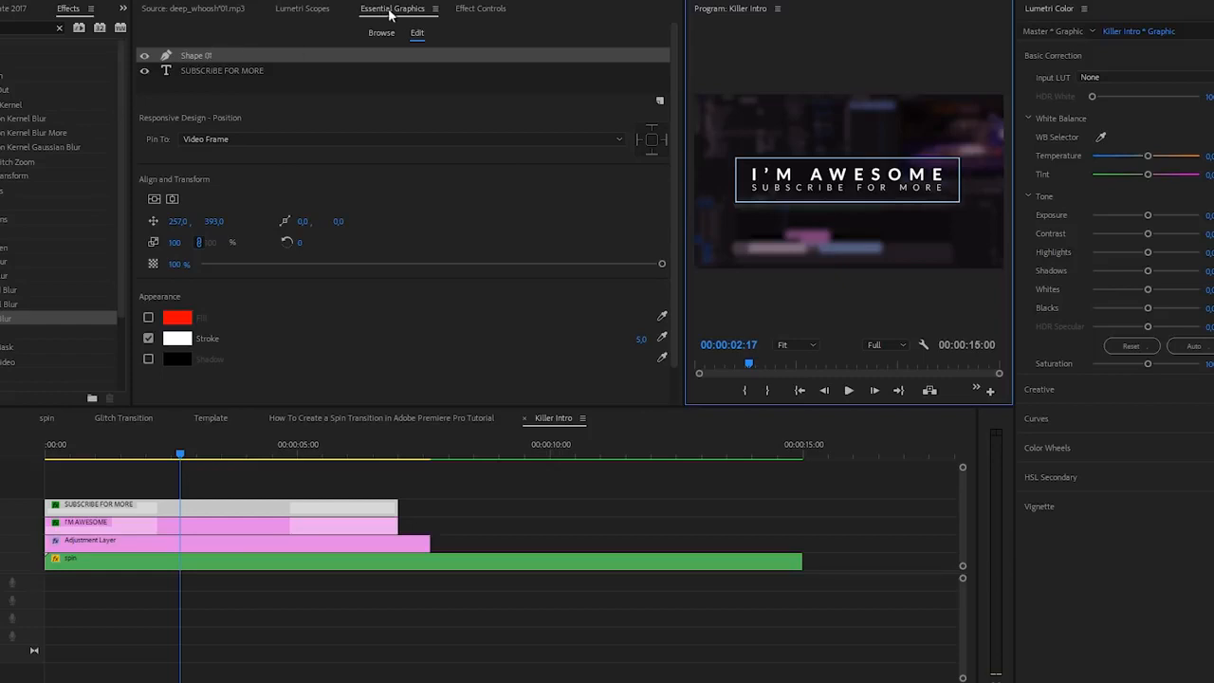
{"action": "left_click", "coordinate": [155, 200]}
{"action": "left_click", "coordinate": [172, 199]}
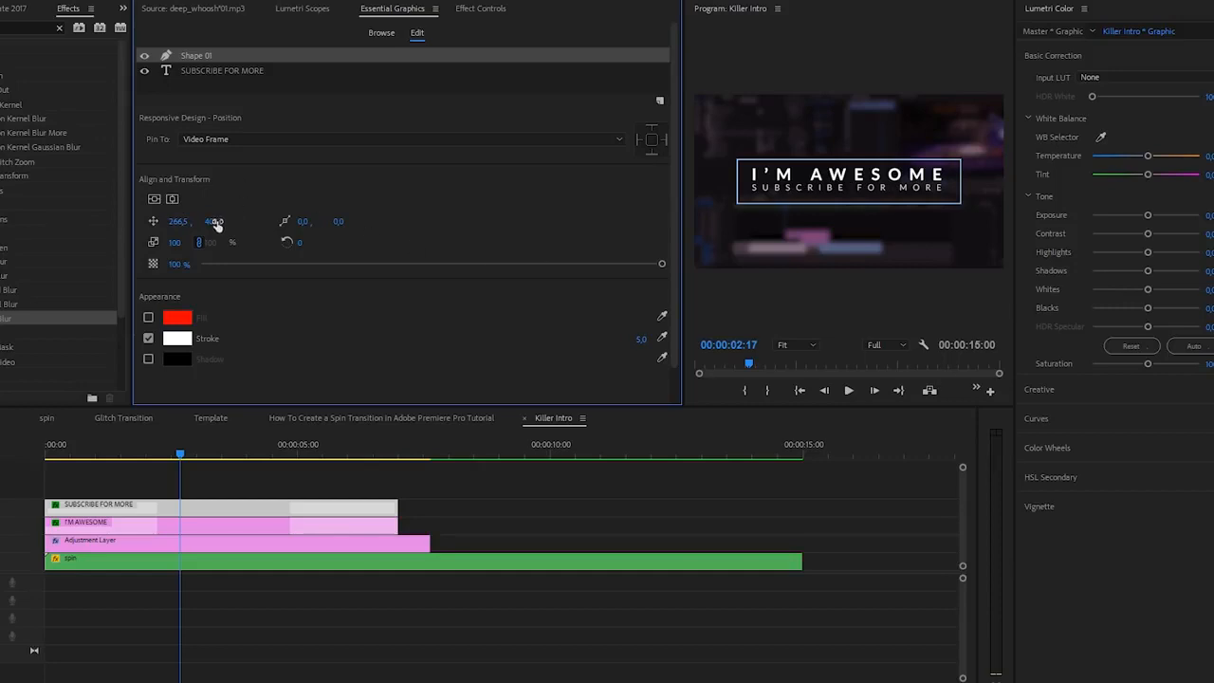
{"action": "left_click_drag", "start_coordinate": [180, 246], "coordinate": [173, 248]}
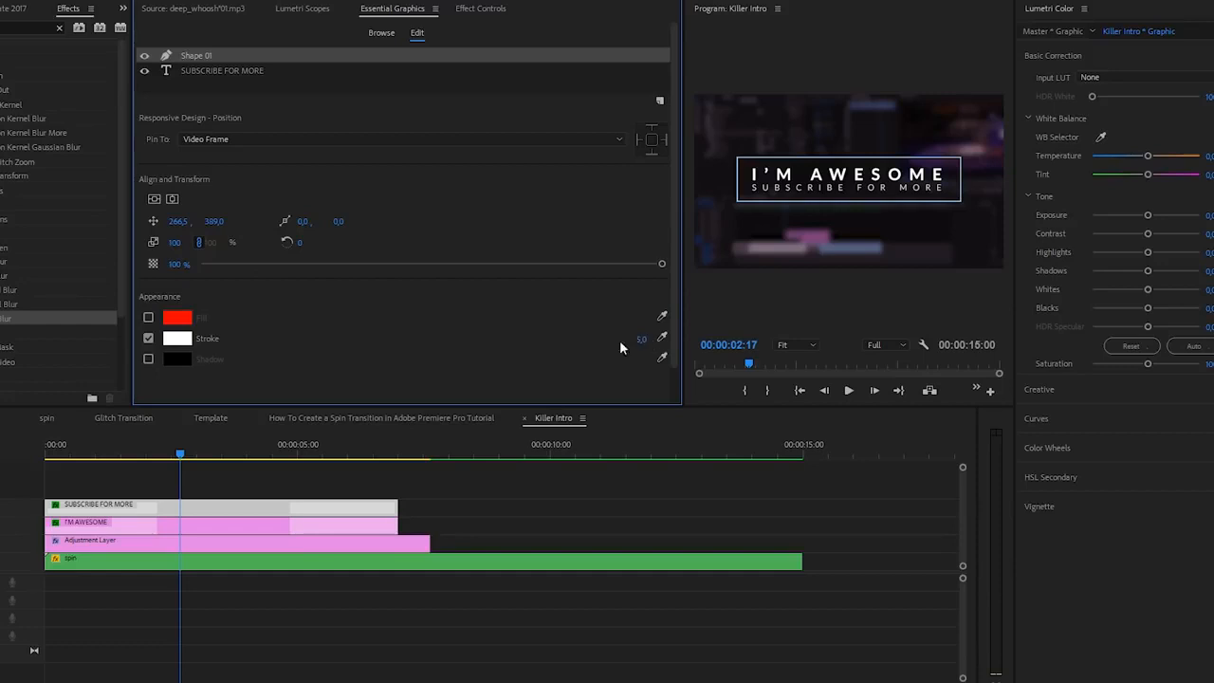
Step: Try the rectangle's white stroke and red fill switched on and off
{"action": "left_click", "coordinate": [148, 338]}
{"action": "left_click", "coordinate": [148, 339]}
{"action": "left_click", "coordinate": [148, 318]}
{"action": "left_click", "coordinate": [148, 318]}
{"action": "left_click", "coordinate": [148, 318]}
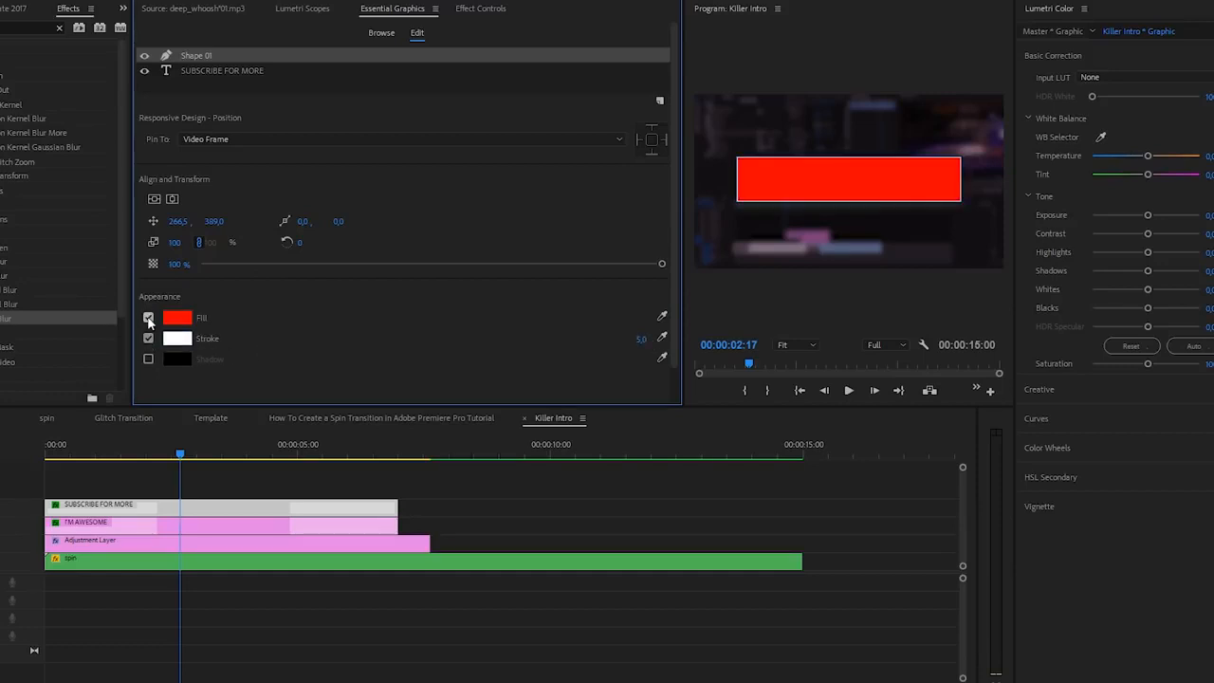
{"action": "left_click", "coordinate": [148, 318]}
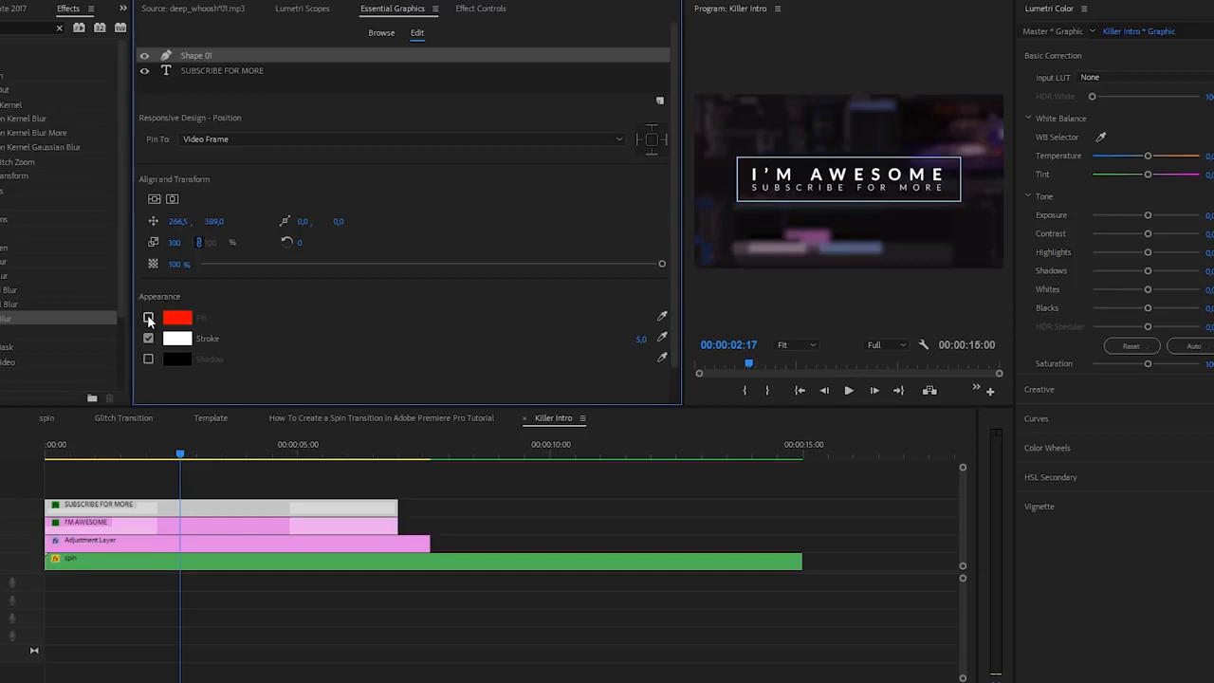
{"action": "left_click", "coordinate": [150, 338]}
{"action": "left_click", "coordinate": [150, 339]}
Step: Set the rectangle's stroke width to 7 and deselect the clip
{"action": "left_click", "coordinate": [641, 339]}
{"action": "type", "text": "7"}
{"action": "key", "text": "Return"}
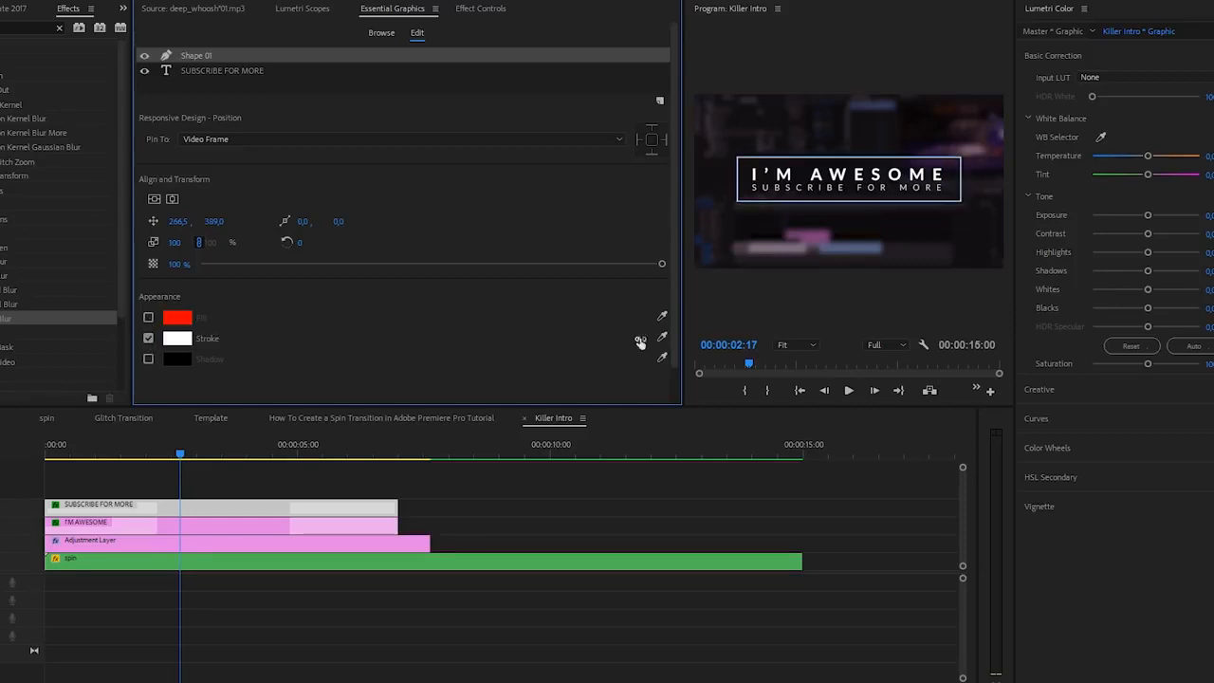
{"action": "left_click", "coordinate": [544, 486]}
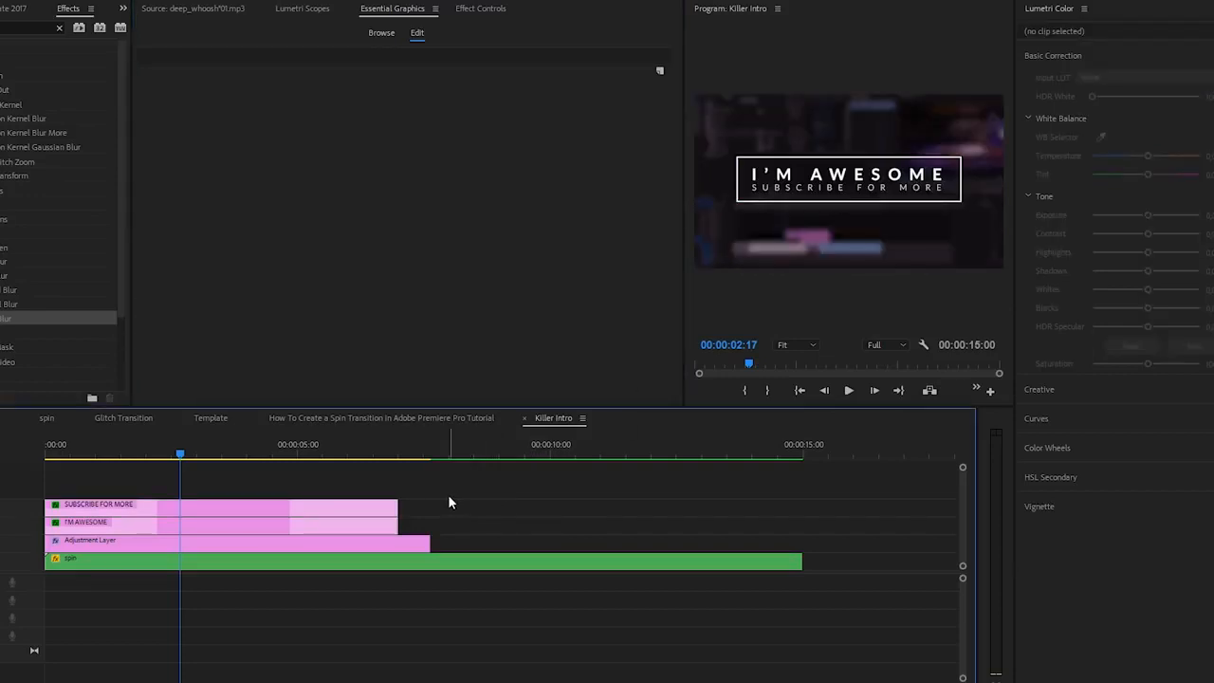
Step: Keyframe the rectangle shape's opacity from 0% at the sequence start to 100% near the end of the clip's intro section
{"action": "left_click", "coordinate": [318, 506]}
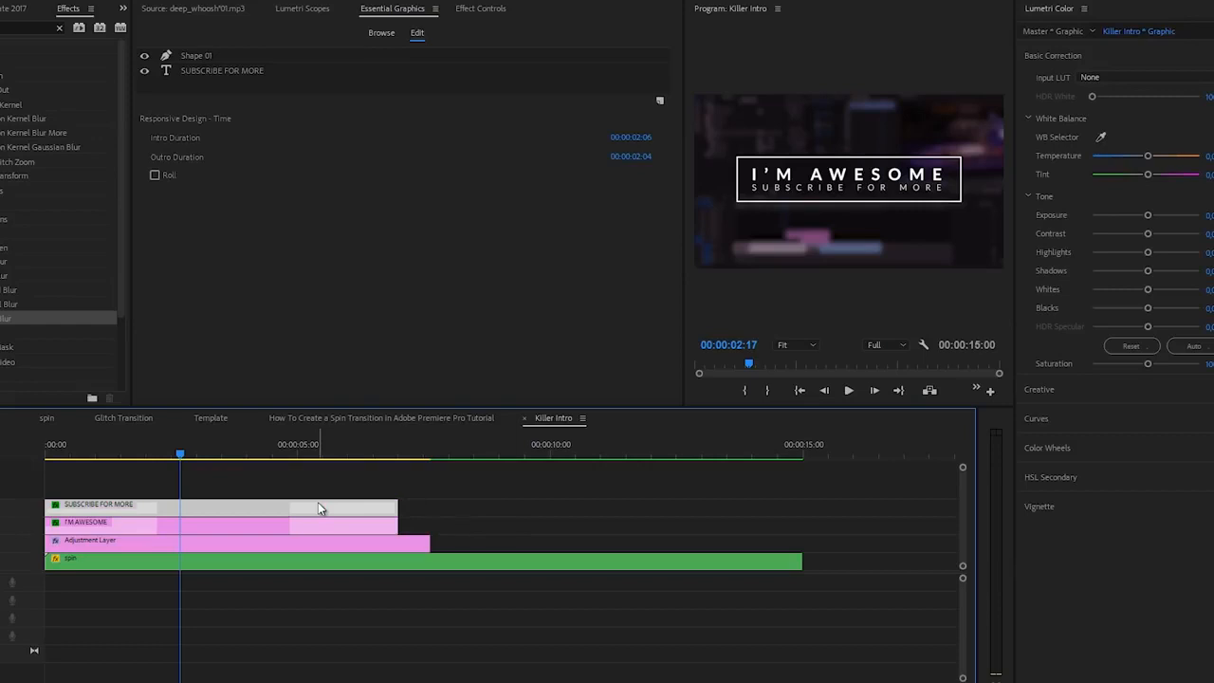
{"action": "left_click", "coordinate": [479, 10]}
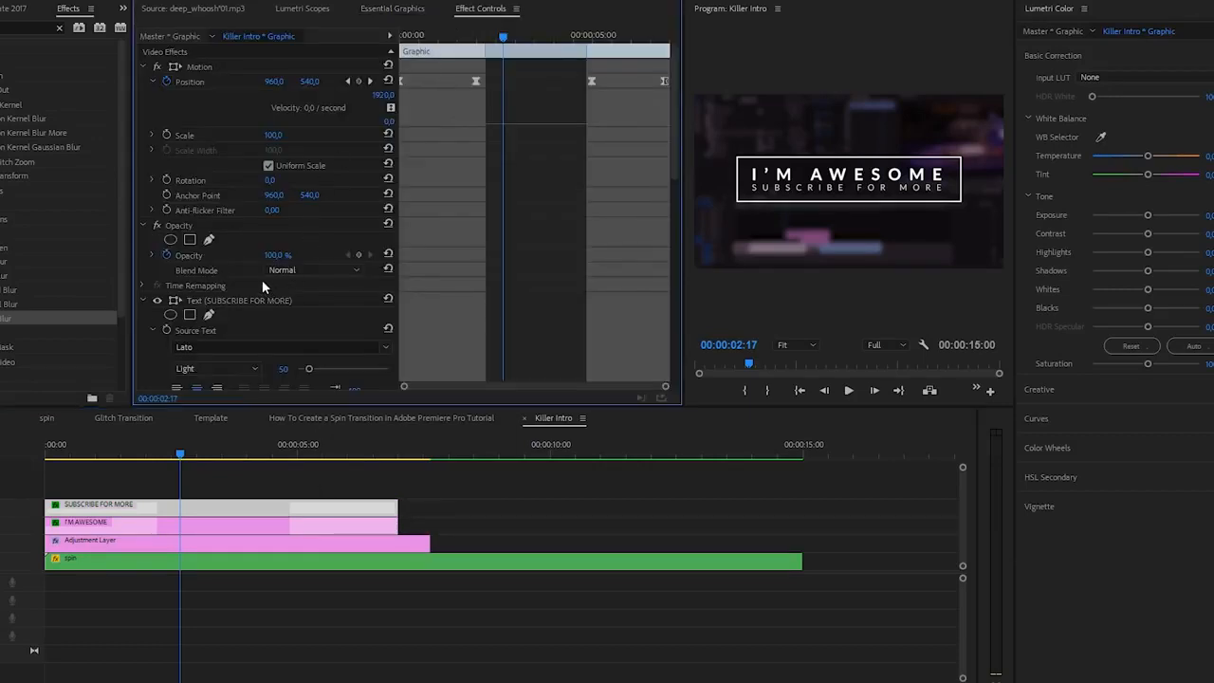
{"action": "scroll", "coordinate": [153, 347], "scroll_direction": "down", "scroll_amount": 5}
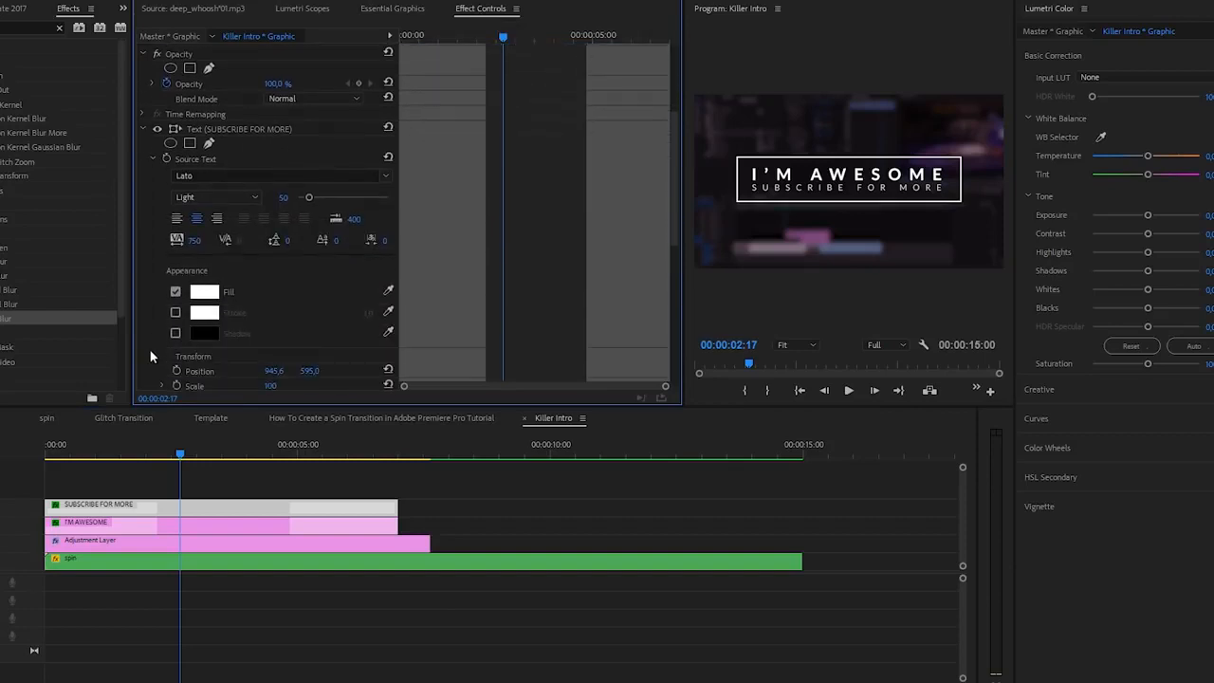
{"action": "scroll", "coordinate": [153, 259], "scroll_direction": "down", "scroll_amount": 6}
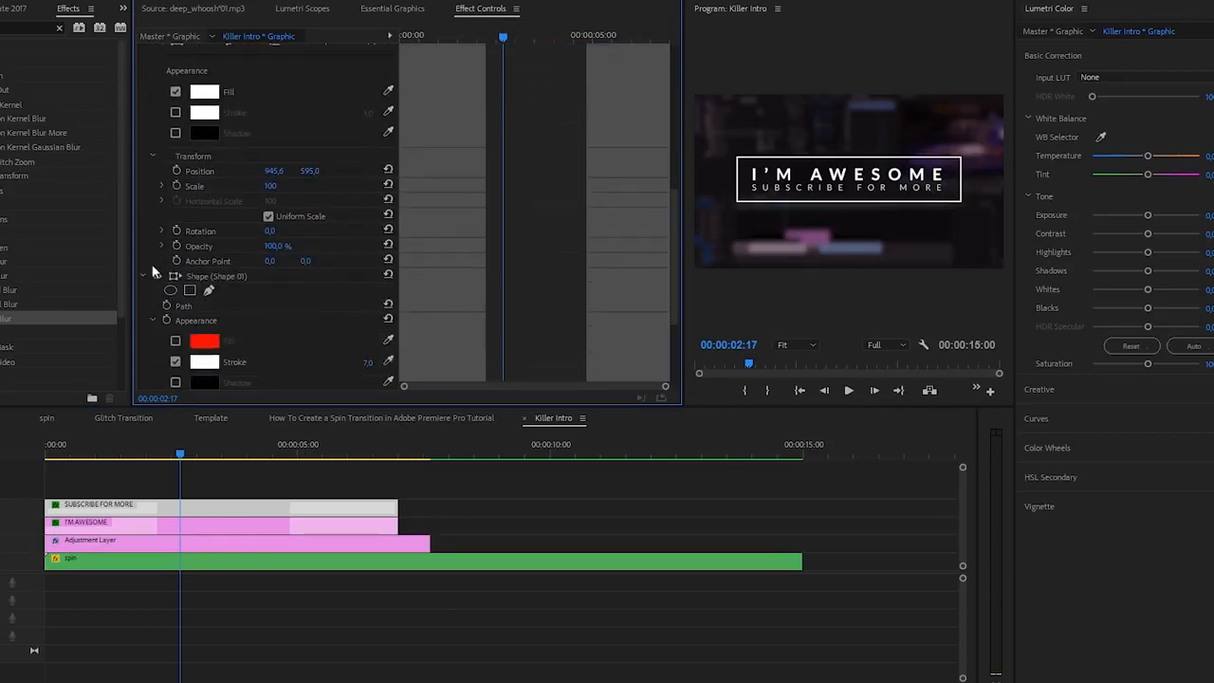
{"action": "scroll", "coordinate": [142, 317], "scroll_direction": "down", "scroll_amount": 2}
{"action": "scroll", "coordinate": [142, 317], "scroll_direction": "down", "scroll_amount": 2}
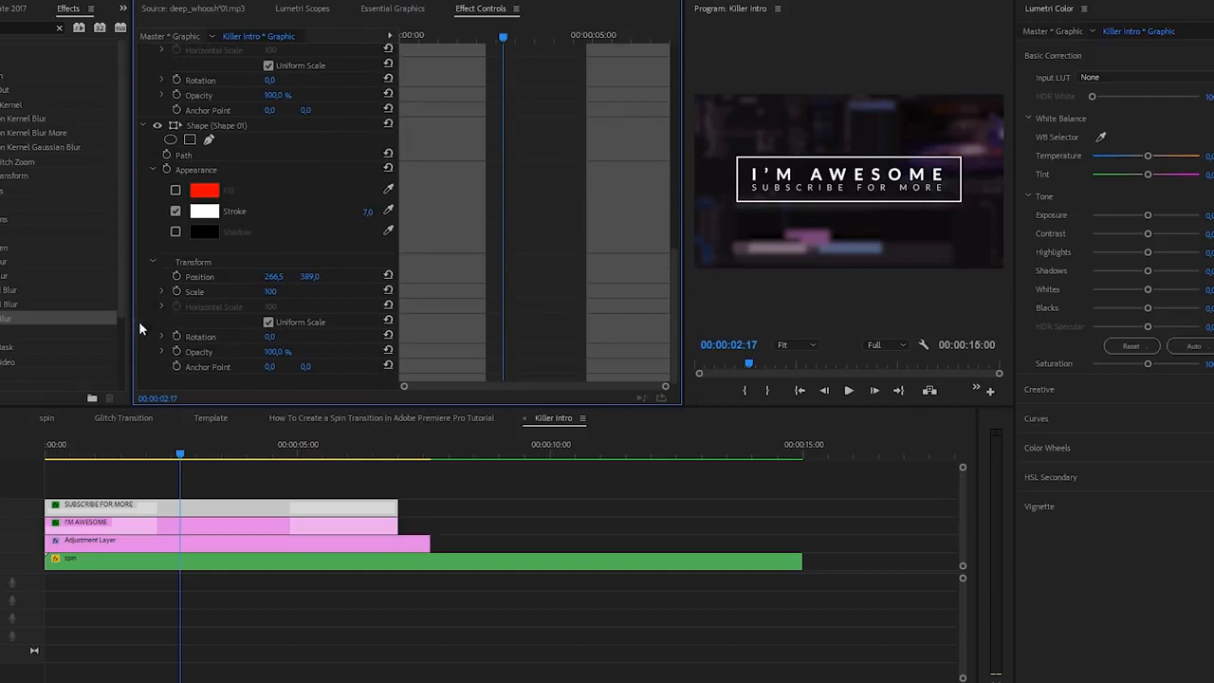
{"action": "left_click", "coordinate": [176, 351]}
{"action": "left_click_drag", "start_coordinate": [502, 352], "coordinate": [478, 351]}
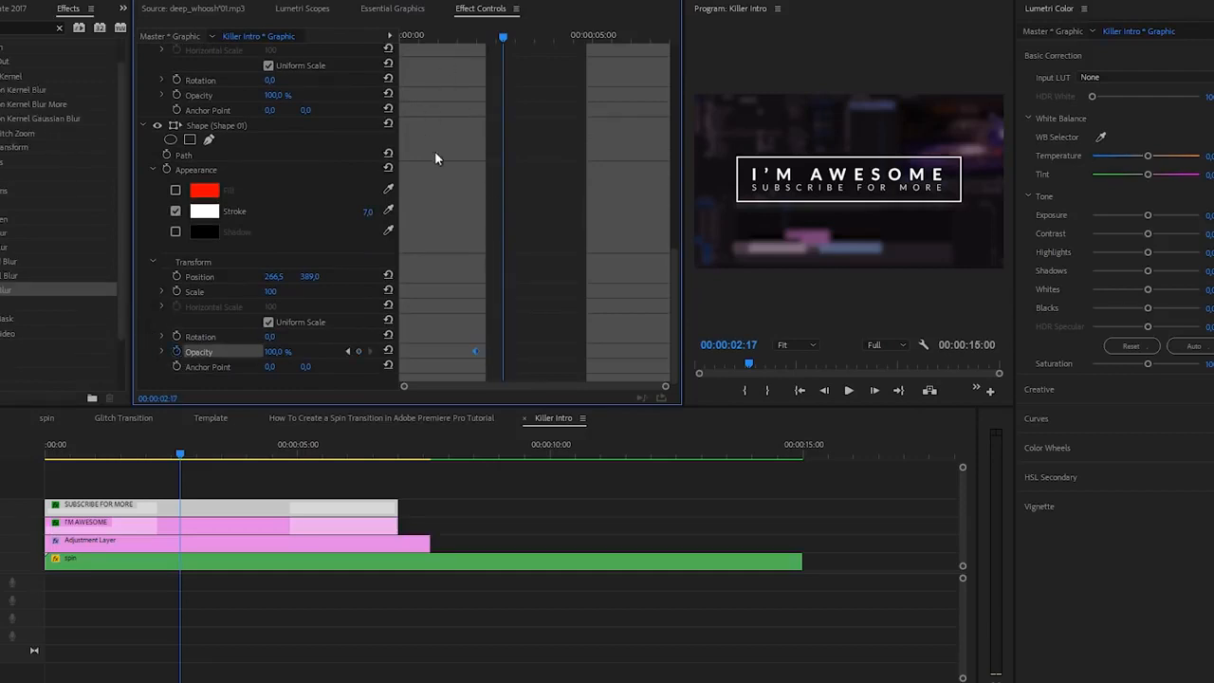
{"action": "key", "text": "Home"}
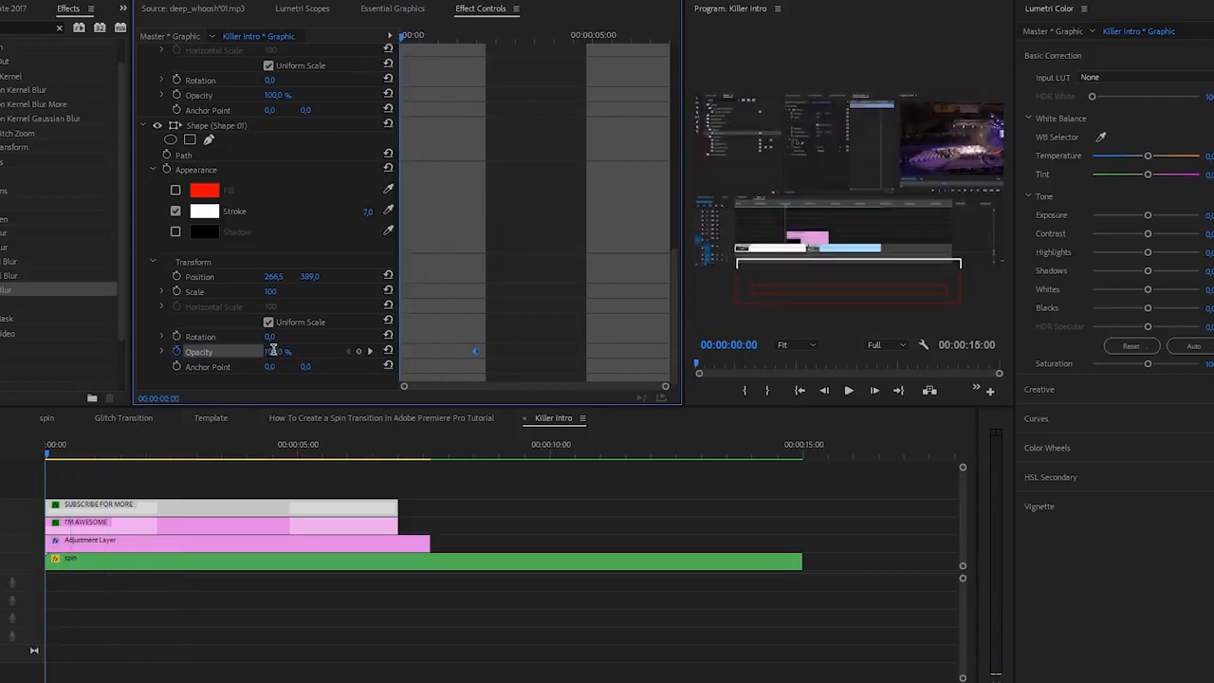
Step: Add opacity keyframes that fade the rectangle out from 100% at about 00:00:04:22 to 0% at the clip's end
{"action": "left_click_drag", "start_coordinate": [414, 36], "coordinate": [597, 64]}
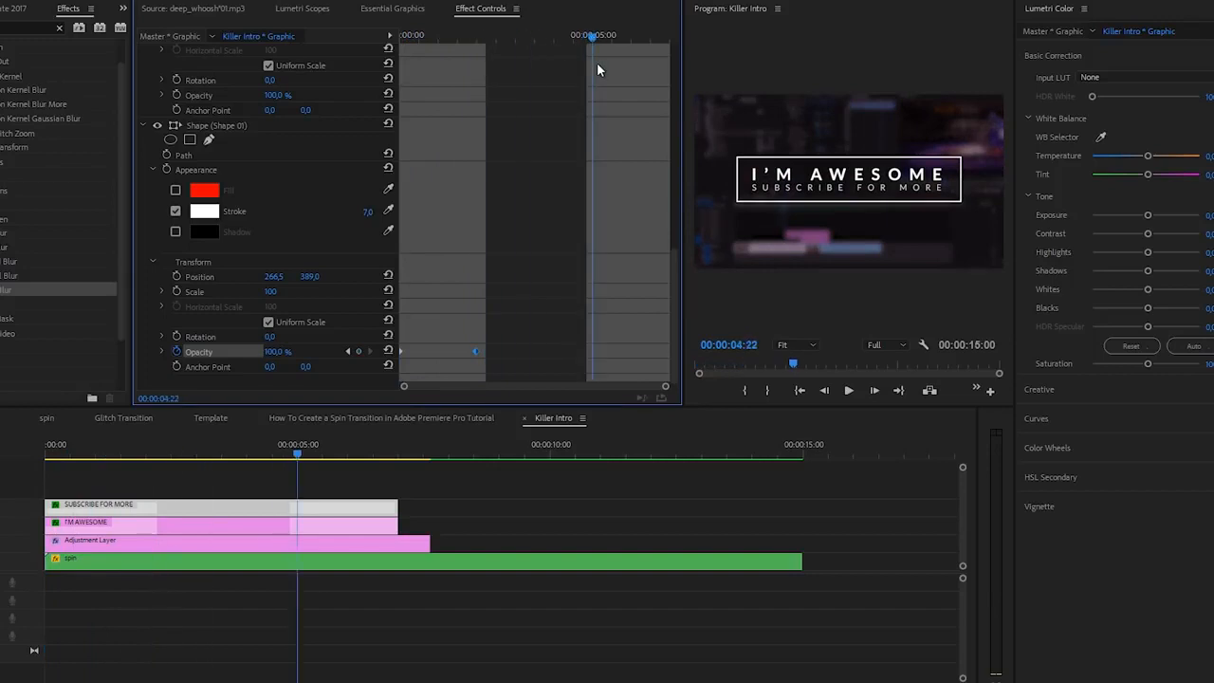
{"action": "left_click", "coordinate": [359, 351]}
{"action": "left_click_drag", "start_coordinate": [615, 34], "coordinate": [538, 52]}
{"action": "key", "text": "Return"}
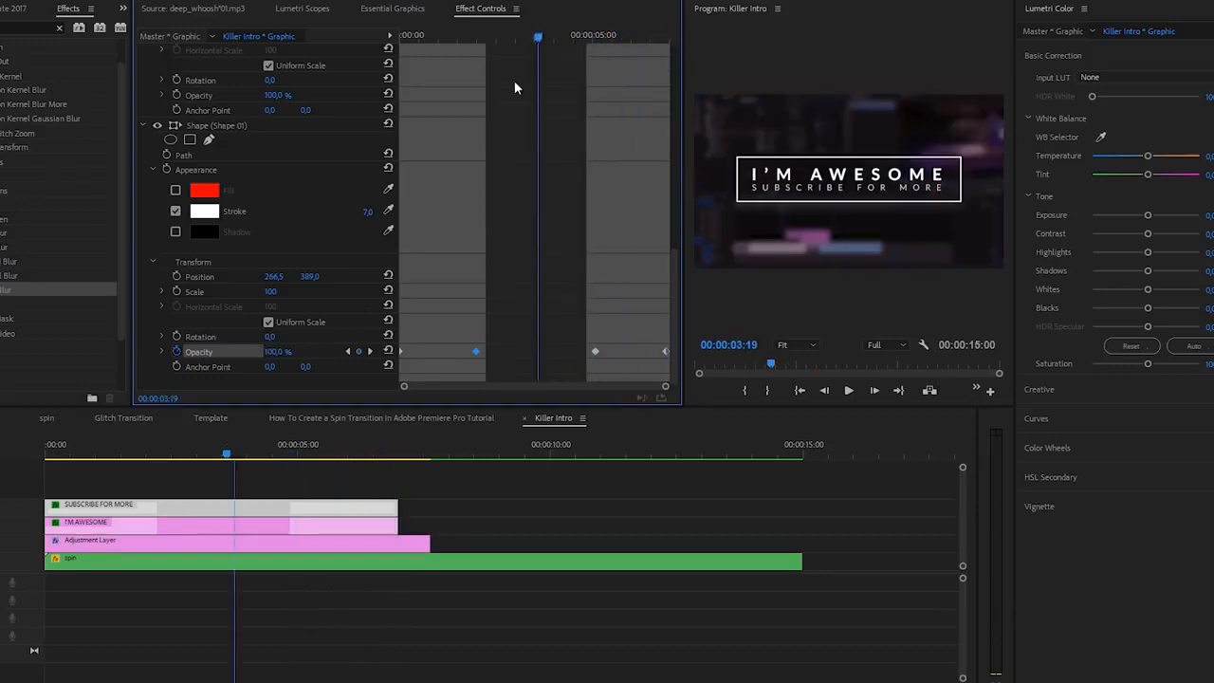
Step: Preview the rectangle's fade in and out from the start of the sequence
{"action": "key", "text": "Home"}
{"action": "key", "text": "space"}
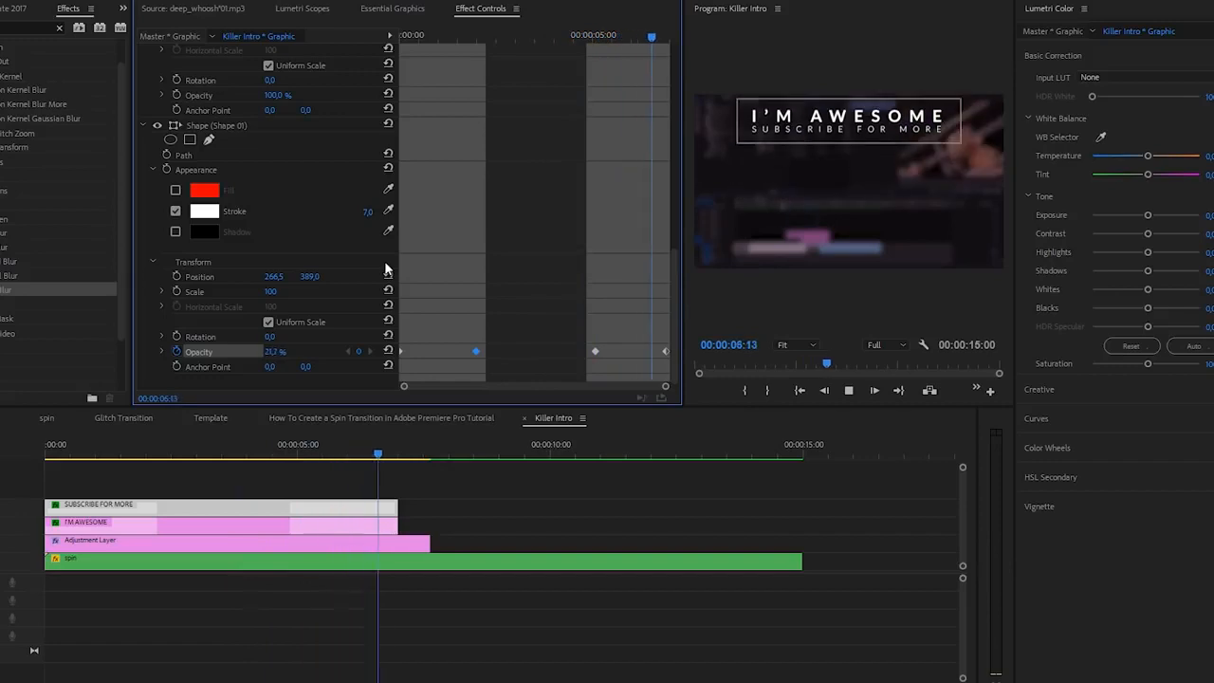
{"action": "left_click_drag", "start_coordinate": [278, 464], "coordinate": [25, 472]}
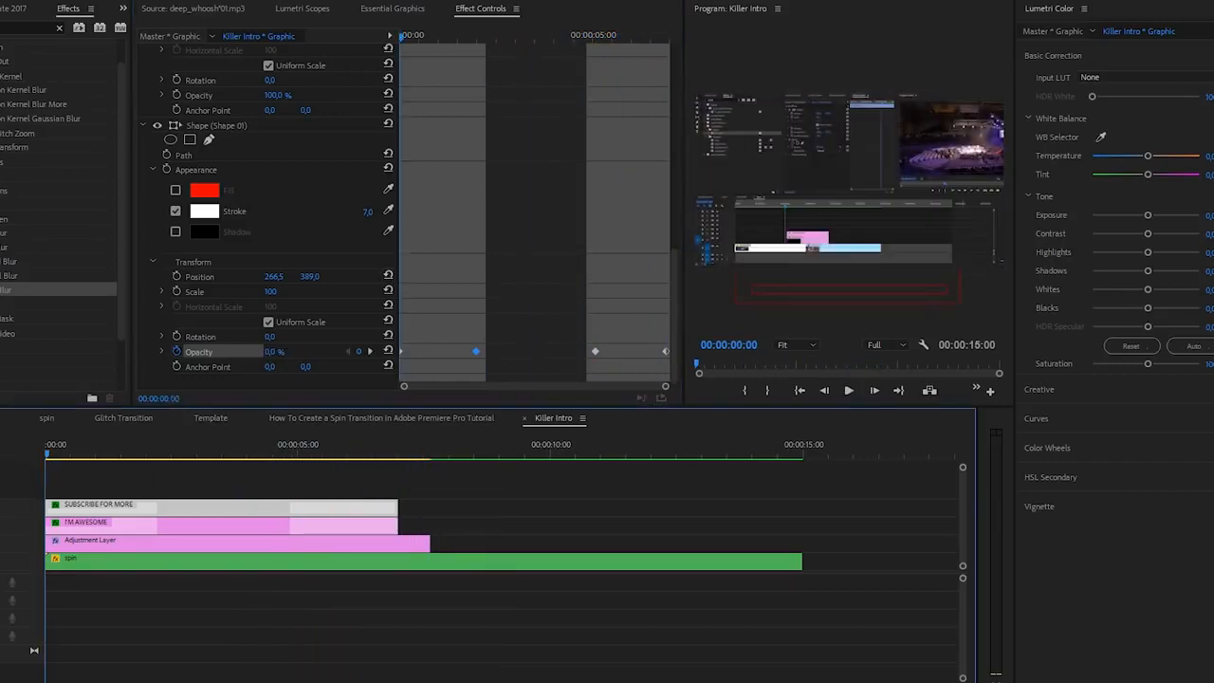
Step: Shift the SUBSCRIBE FOR MORE clip three frames later than the I'M AWESOME clip
{"action": "key", "text": "equal"}
{"action": "key", "text": "equal"}
{"action": "key", "text": "equal"}
{"action": "key", "text": "equal"}
{"action": "key", "text": "equal"}
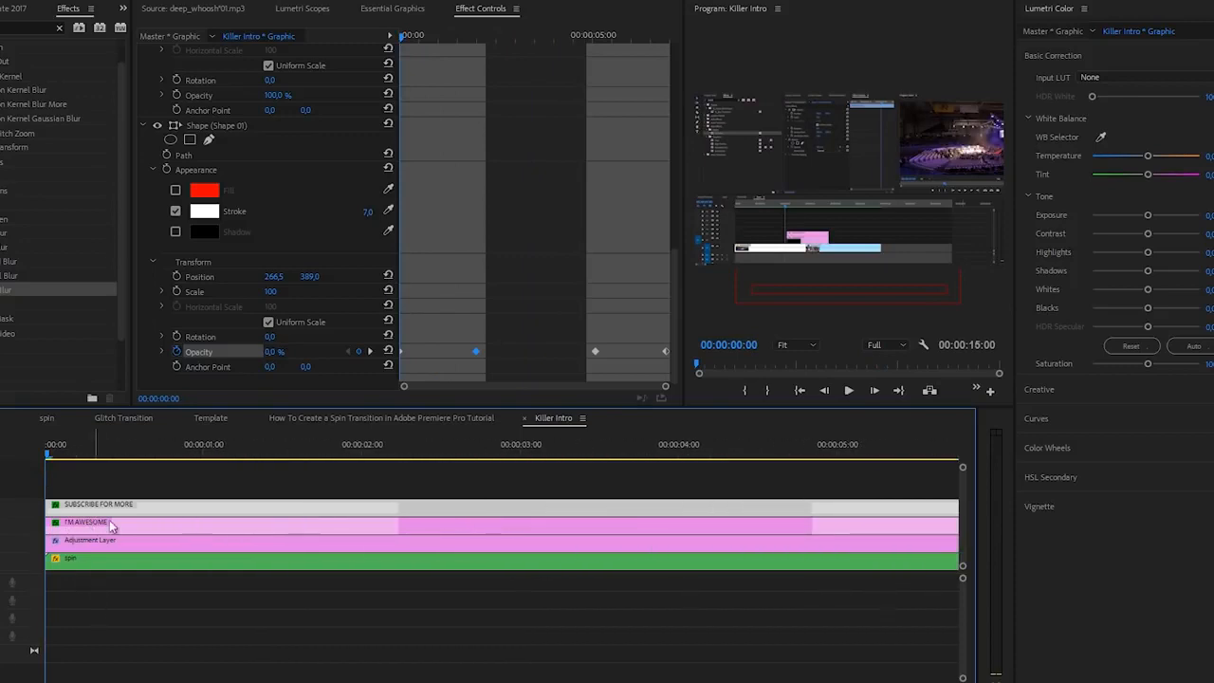
{"action": "key", "text": "Right"}
{"action": "key", "text": "Right"}
{"action": "key", "text": "Right"}
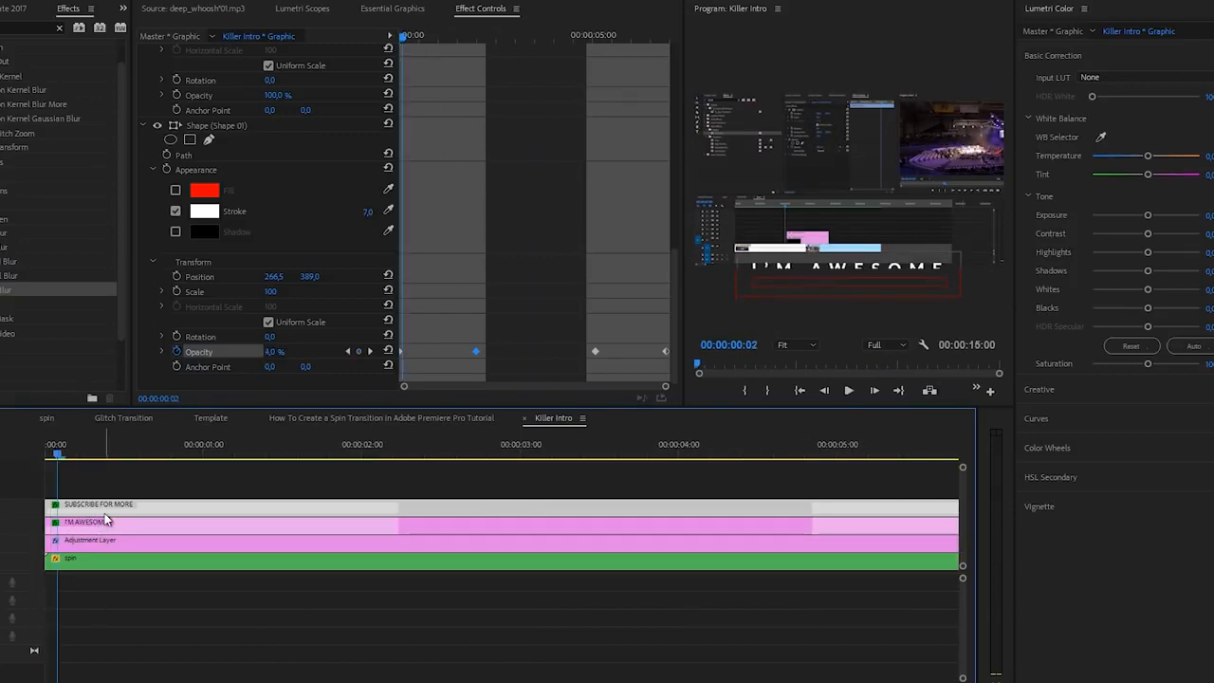
{"action": "mouse_move", "coordinate": [105, 510]}
{"action": "left_mouse_down"}
{"action": "mouse_move", "coordinate": [134, 510]}
{"action": "mouse_move", "coordinate": [123, 511]}
{"action": "left_mouse_up"}
Step: Step back and forth through the sequence's first three frames and play the offset title animation from the start
{"action": "key", "text": "Left"}
{"action": "key", "text": "Left"}
{"action": "key", "text": "Left"}
{"action": "key", "text": "Right"}
{"action": "key", "text": "Right"}
{"action": "key", "text": "Right"}
{"action": "key", "text": "Left"}
{"action": "key", "text": "Left"}
{"action": "key", "text": "Left"}
{"action": "key", "text": "Right"}
{"action": "key", "text": "Right"}
{"action": "key", "text": "Right"}
{"action": "key", "text": "Left"}
{"action": "key", "text": "Left"}
{"action": "key", "text": "Left"}
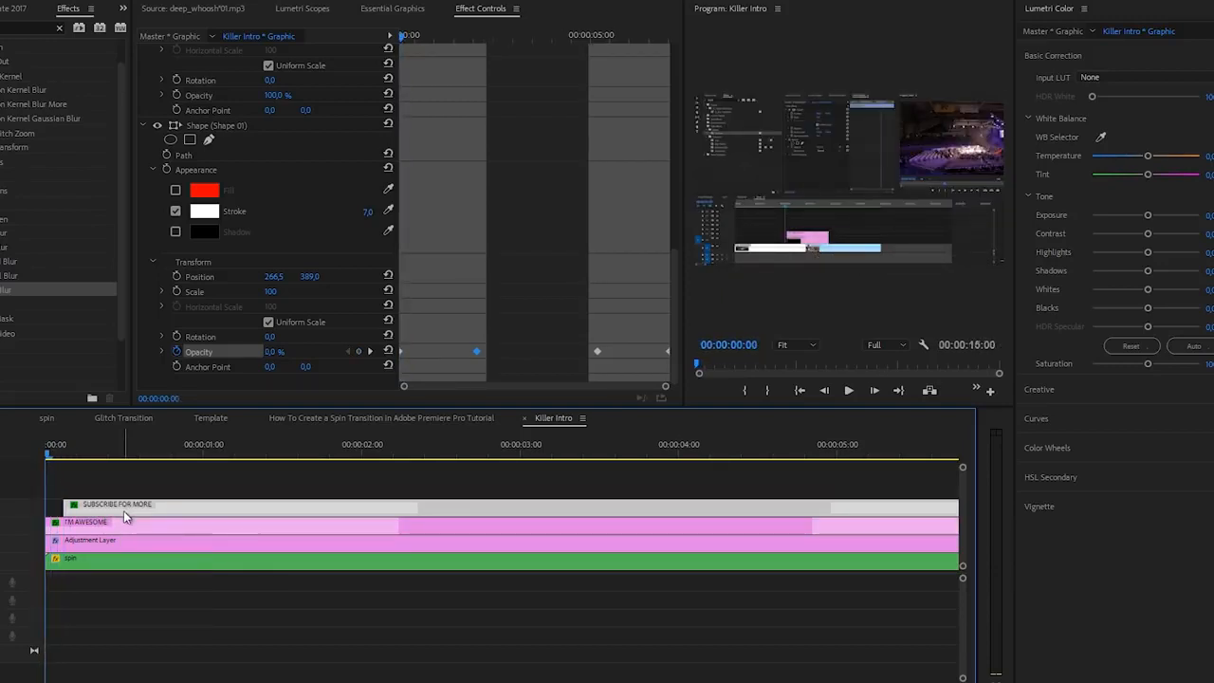
{"action": "key", "text": "Right"}
{"action": "key", "text": "Right"}
{"action": "key", "text": "Right"}
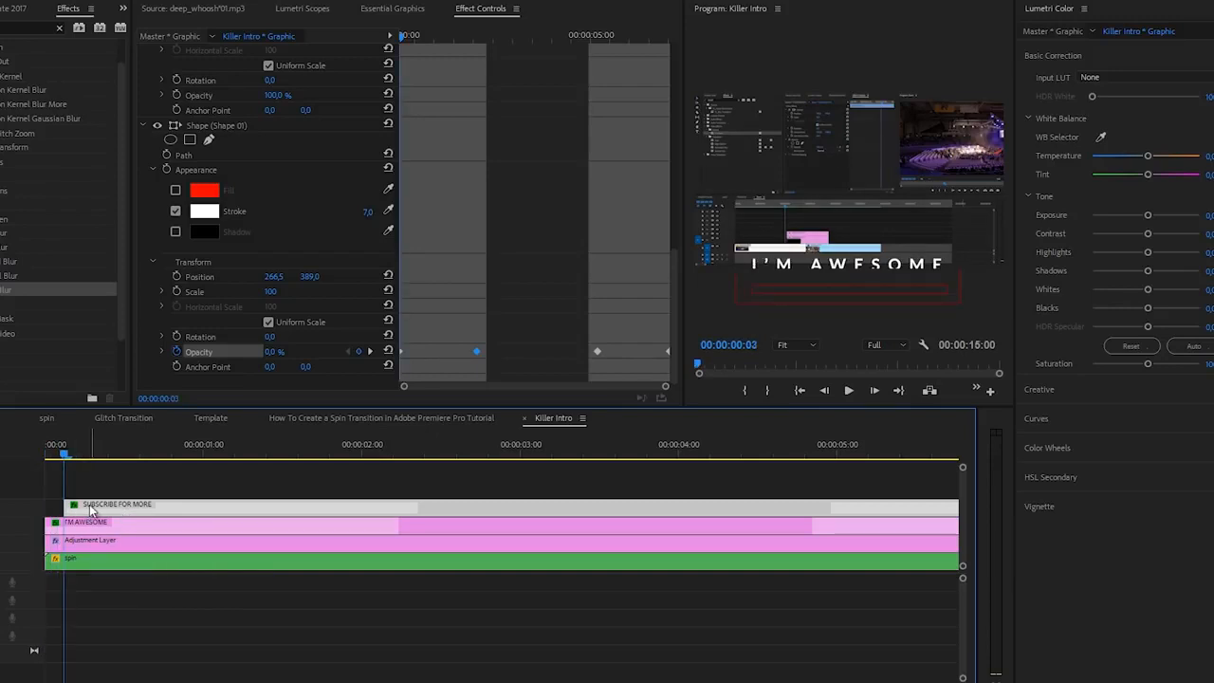
{"action": "key", "text": "Left"}
{"action": "key", "text": "Left"}
{"action": "key", "text": "Left"}
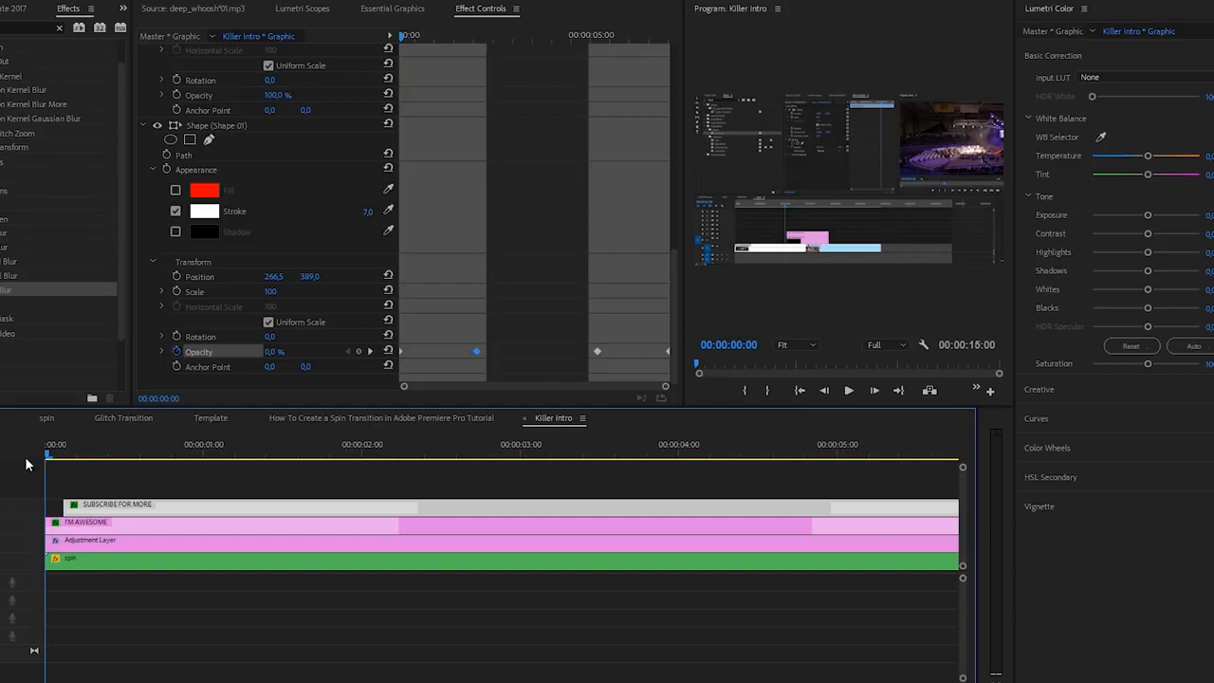
{"action": "key", "text": "space"}
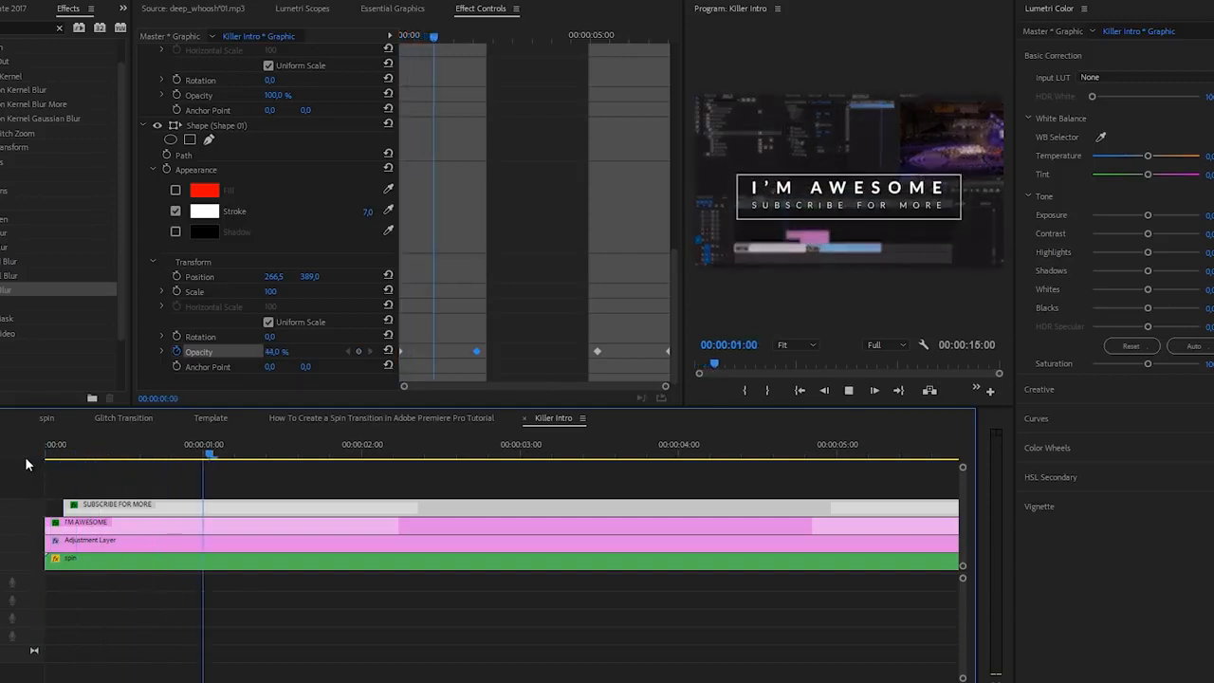
Step: Shorten the rectangle's fades by moving its first opacity keyframe later and its last one earlier, and preview the result
{"action": "left_click_drag", "start_coordinate": [374, 455], "coordinate": [286, 454]}
{"action": "left_click_drag", "start_coordinate": [404, 351], "coordinate": [445, 351]}
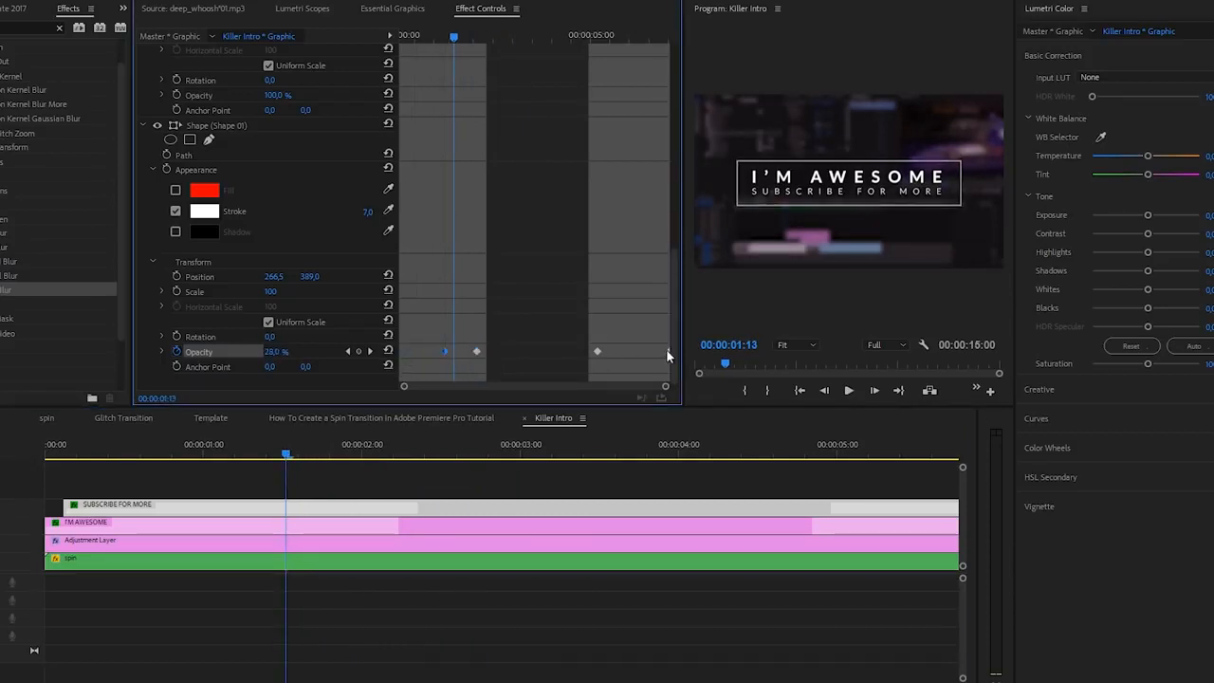
{"action": "left_click_drag", "start_coordinate": [636, 352], "coordinate": [630, 352]}
{"action": "left_click_drag", "start_coordinate": [248, 453], "coordinate": [45, 454]}
{"action": "key", "text": "space"}
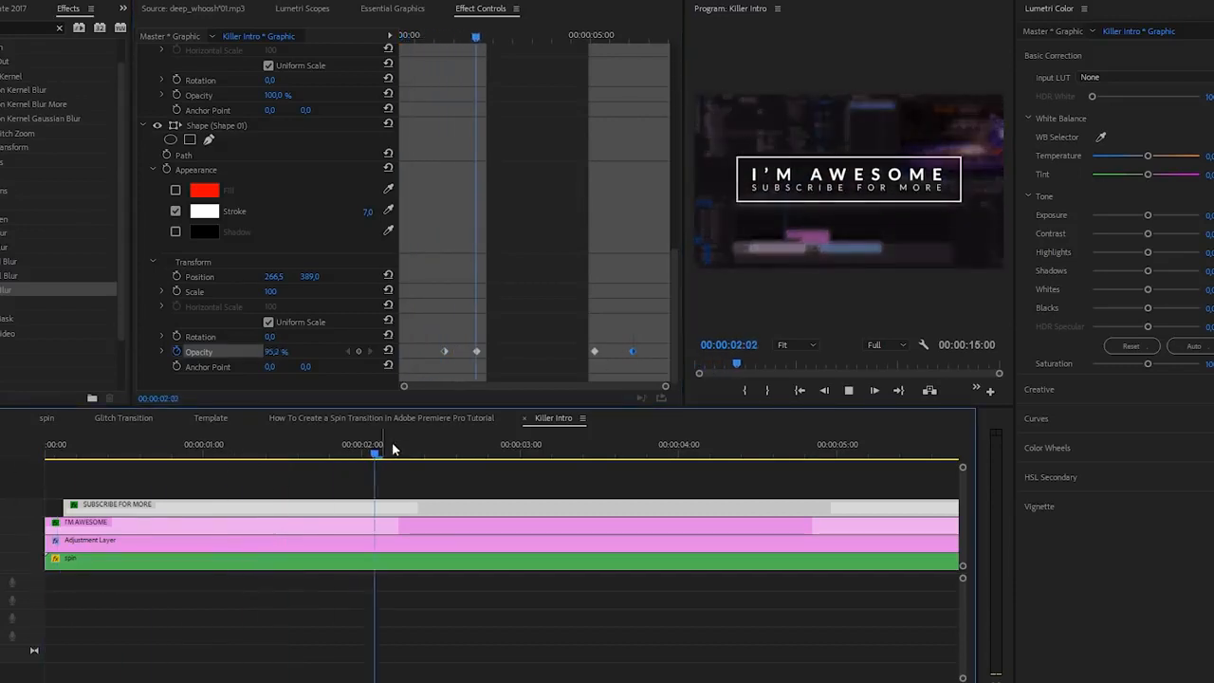
{"action": "key", "text": "space"}
Step: Set all four of the rectangle's opacity keyframes to Bezier interpolation and shape eased curves in the opacity graph
{"action": "left_click_drag", "start_coordinate": [422, 351], "coordinate": [522, 334]}
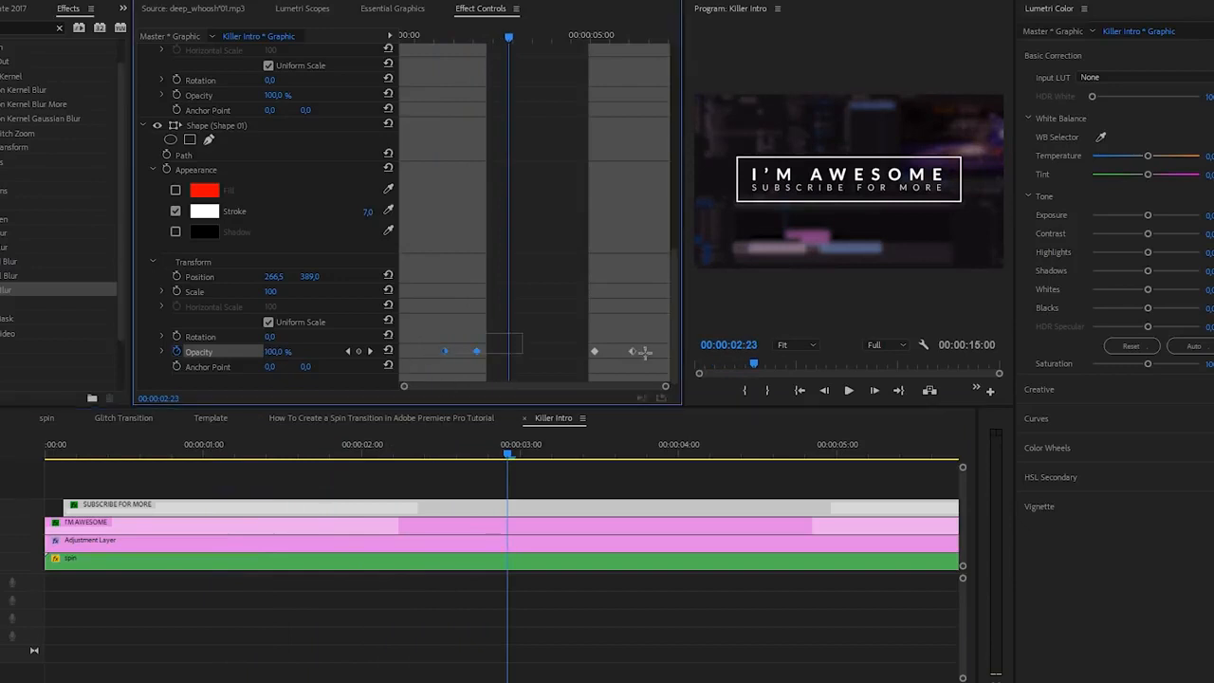
{"action": "right_click", "coordinate": [636, 352]}
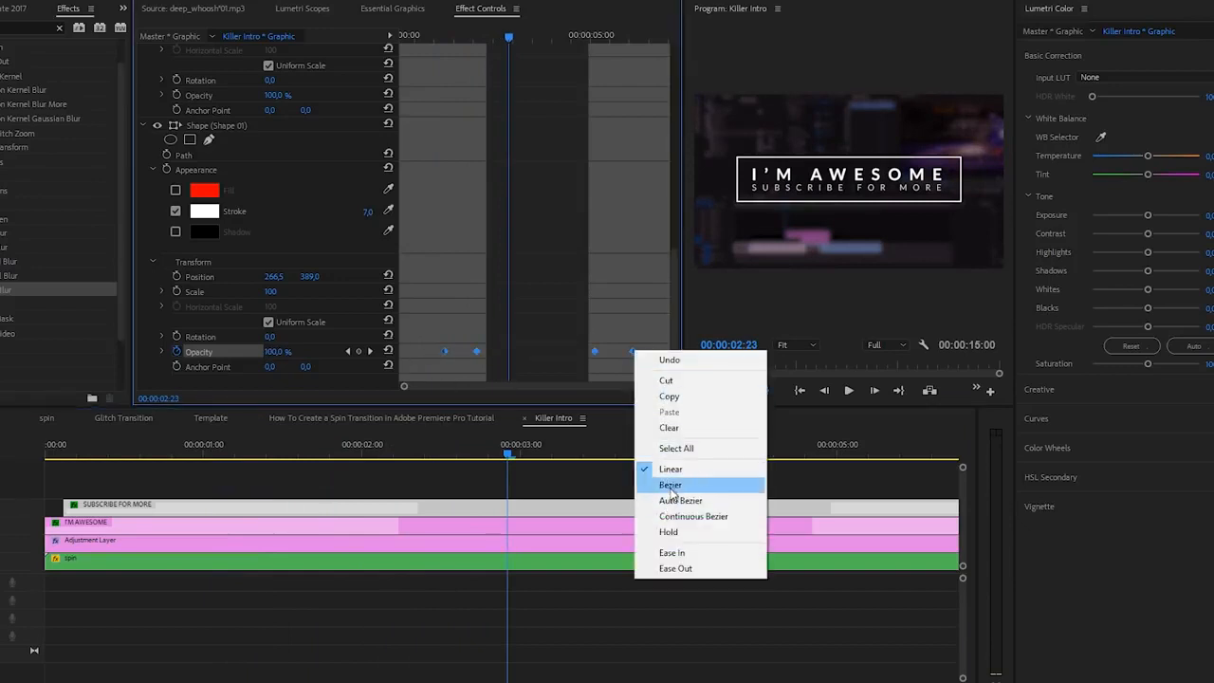
{"action": "left_click", "coordinate": [664, 487]}
{"action": "left_click", "coordinate": [161, 350]}
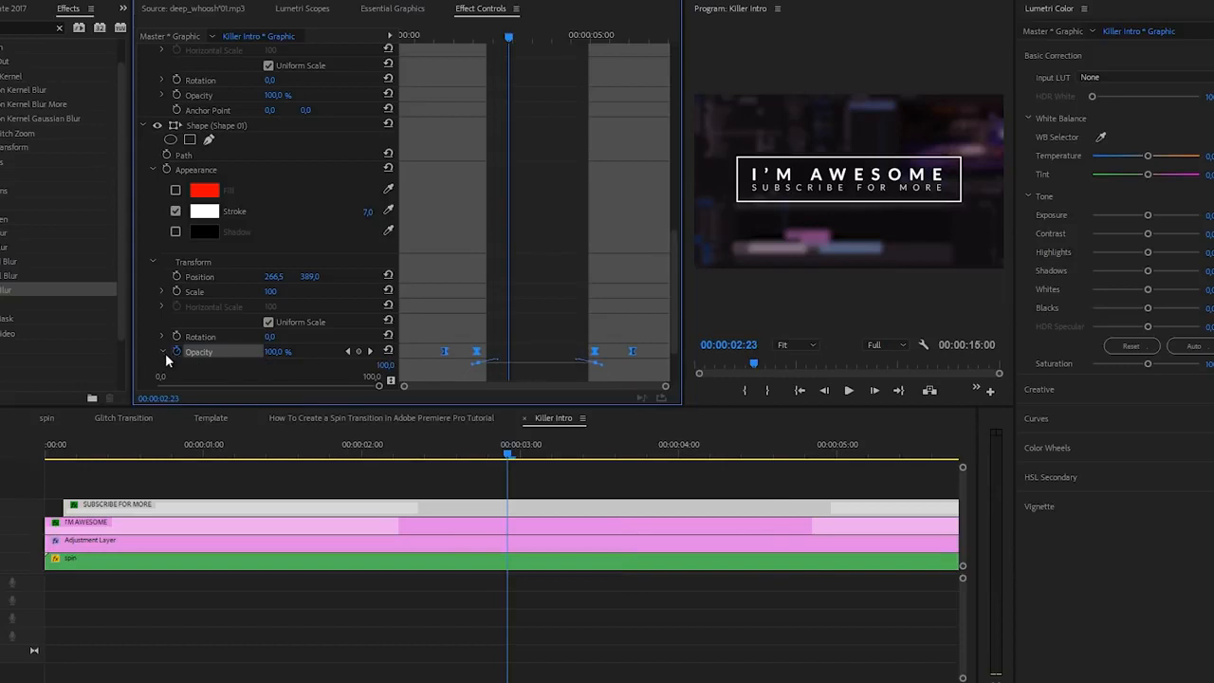
{"action": "scroll", "coordinate": [454, 360], "scroll_direction": "down", "scroll_amount": 2}
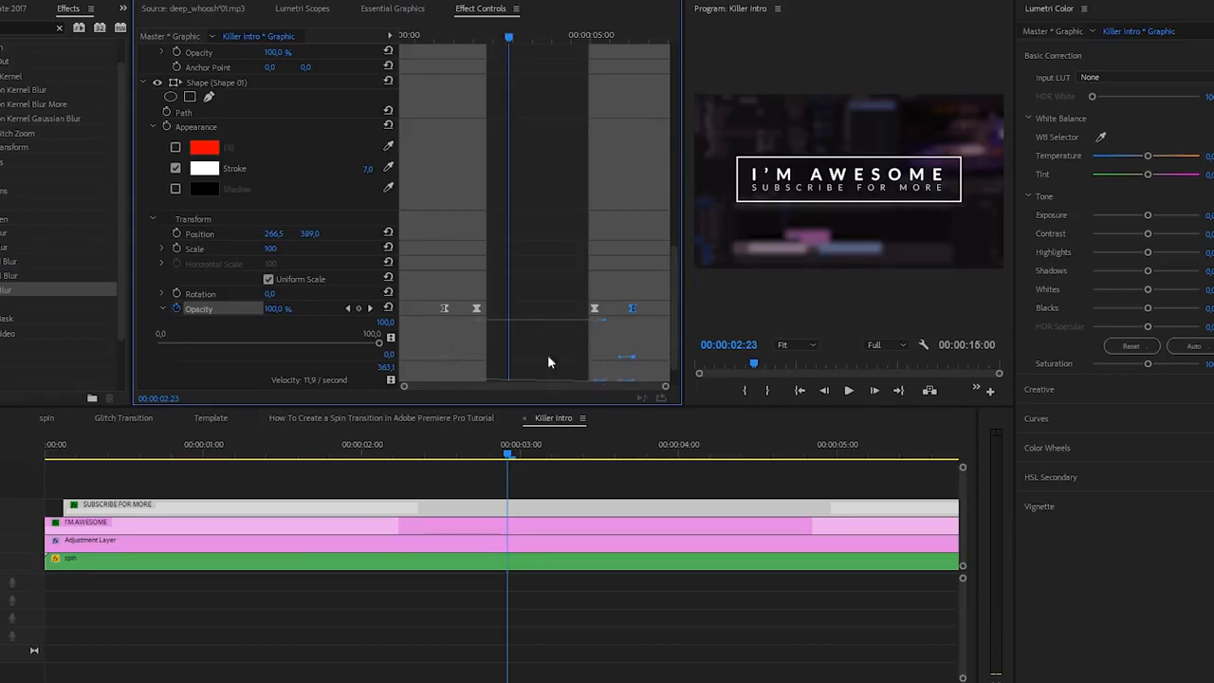
Step: Deselect the clip and preview the eased rectangle fades from the start of the sequence
{"action": "left_click", "coordinate": [479, 483]}
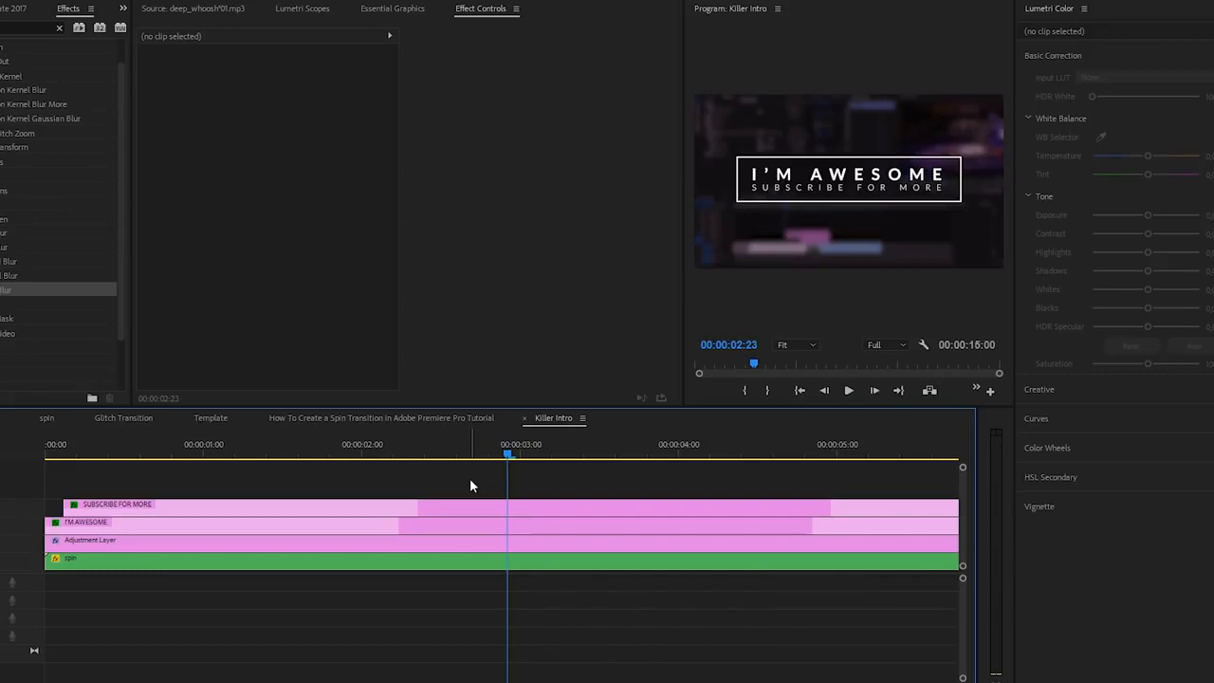
{"action": "key", "text": "Home"}
{"action": "key", "text": "space"}
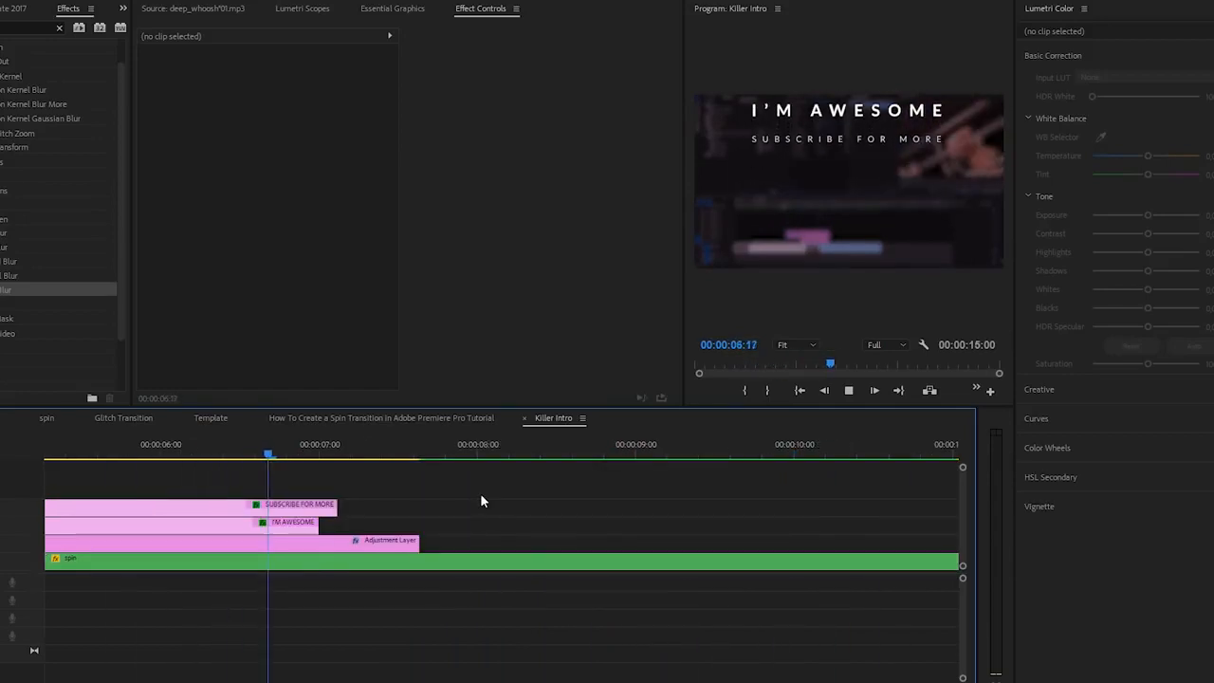
Step: Move the rectangle's two fade-out opacity keyframes later in the SUBSCRIBE FOR MORE clip and replay the exit
{"action": "left_click", "coordinate": [166, 459]}
{"action": "left_click", "coordinate": [193, 505]}
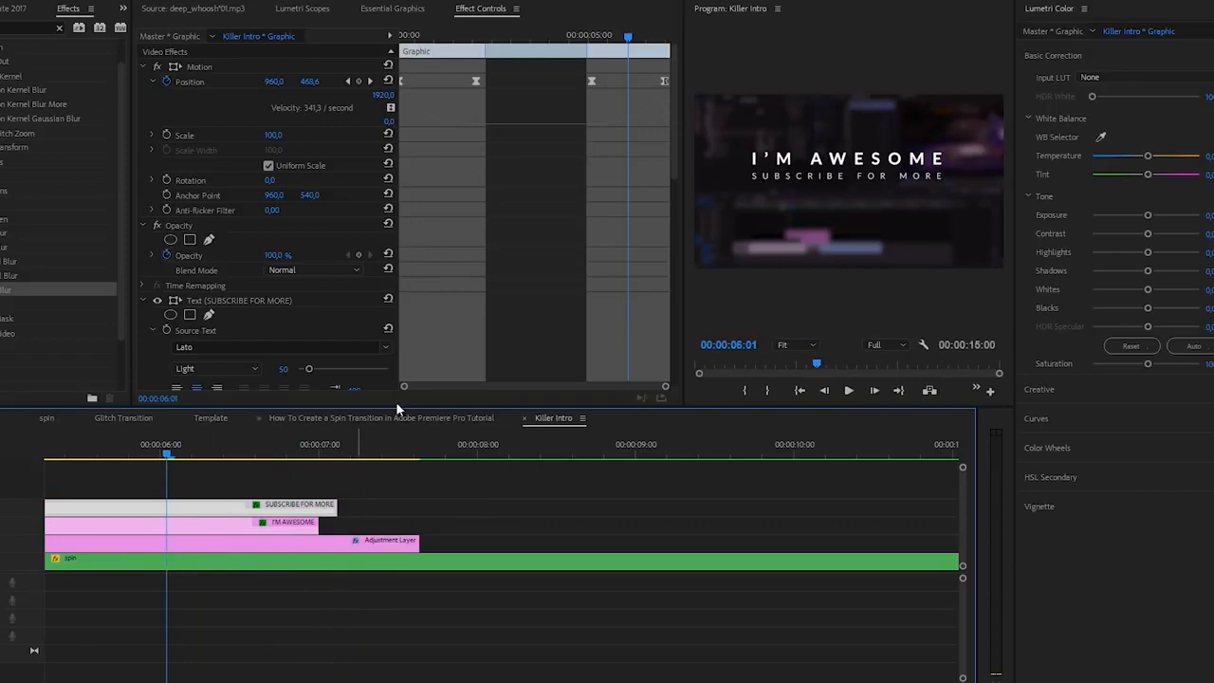
{"action": "scroll", "coordinate": [641, 187], "scroll_direction": "down", "scroll_amount": 4}
{"action": "scroll", "coordinate": [666, 320], "scroll_direction": "down", "scroll_amount": 9}
{"action": "left_click_drag", "start_coordinate": [590, 354], "coordinate": [612, 356]}
{"action": "left_click", "coordinate": [83, 455]}
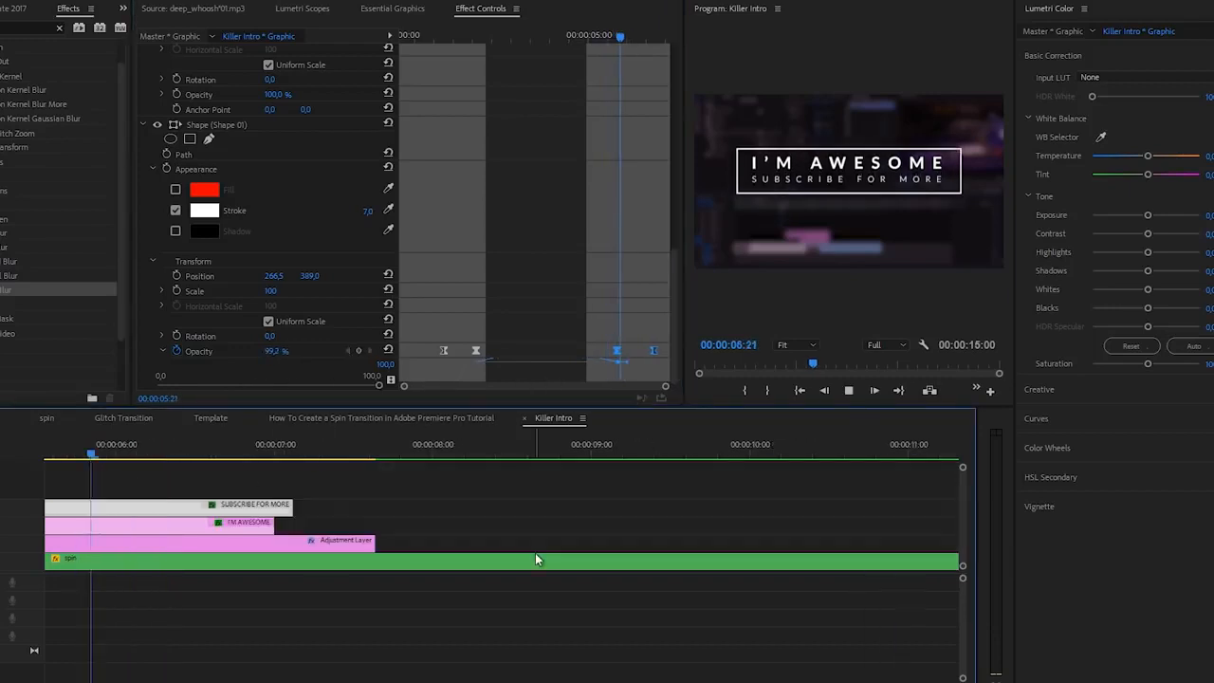